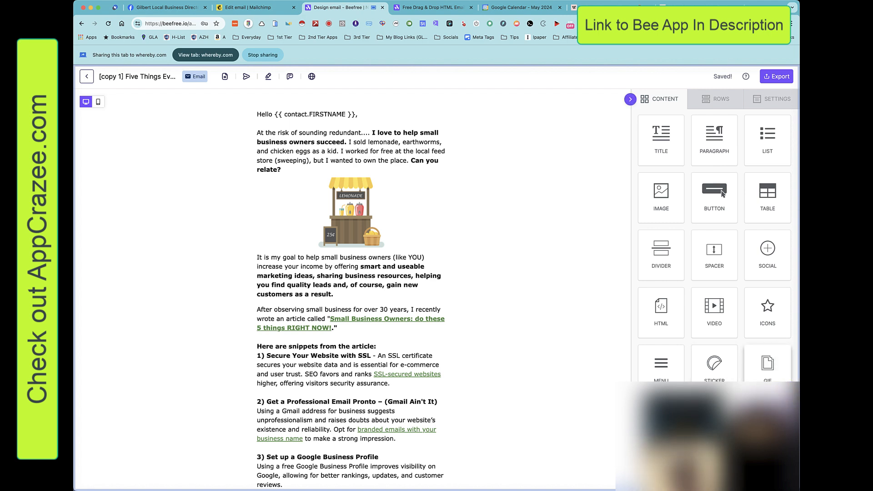
Rename the email design as TEST and return to its details page.
click(473, 284)
click(116, 97)
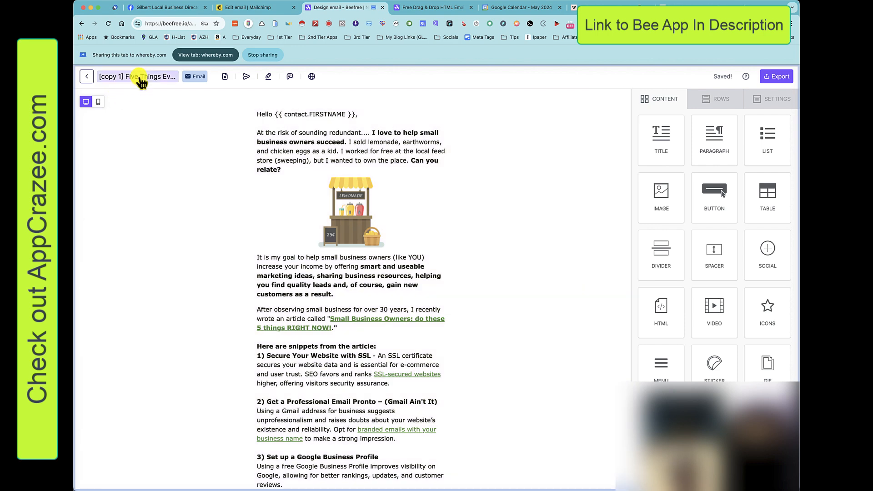
click(124, 77)
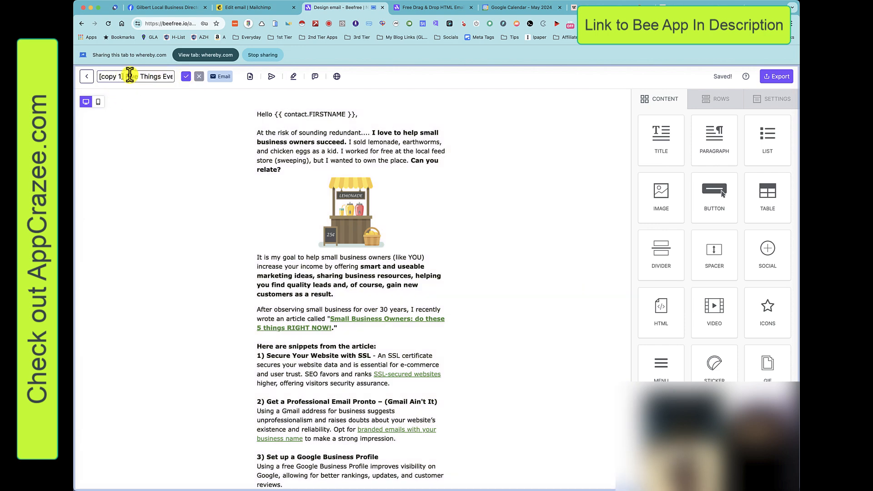
triple_click(127, 76)
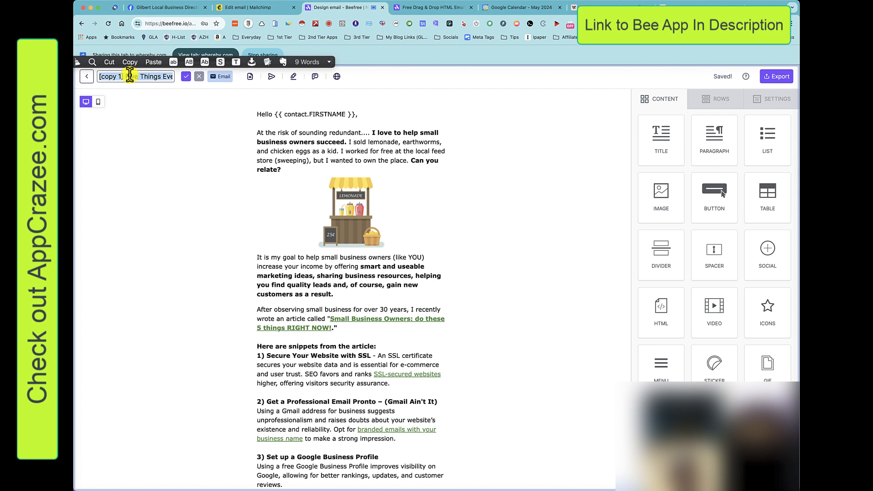
text(TEST)
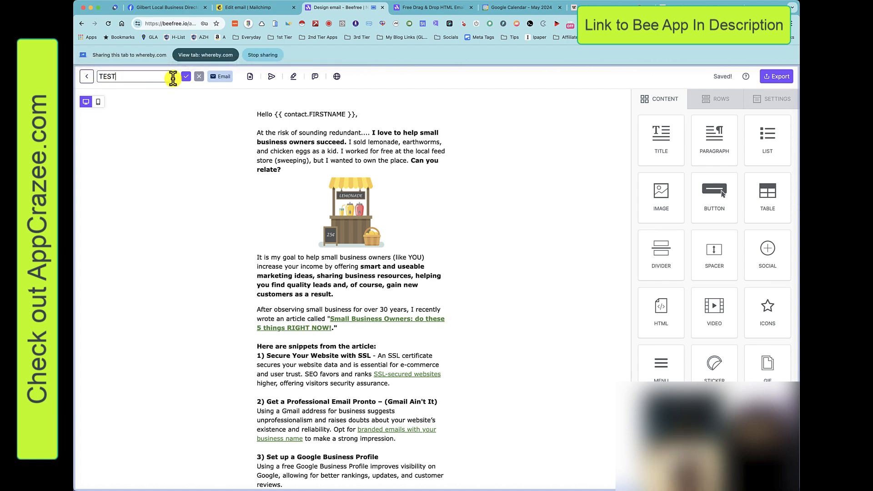
key(Return)
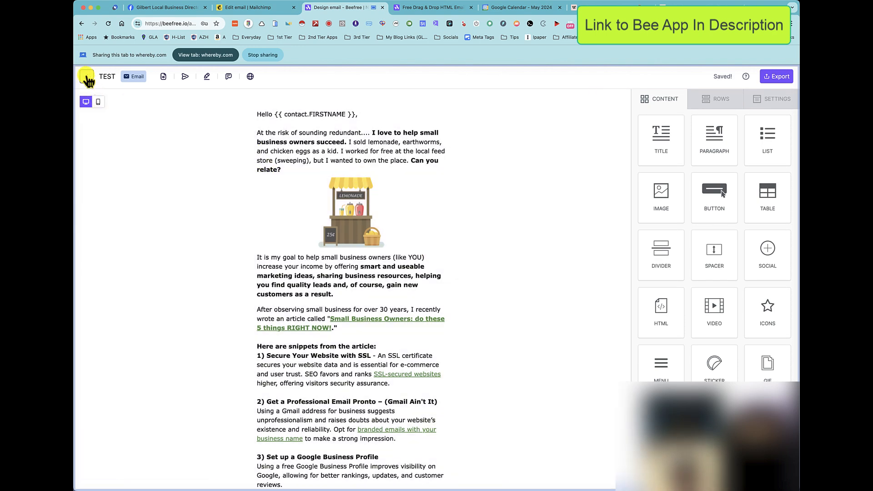
click(87, 77)
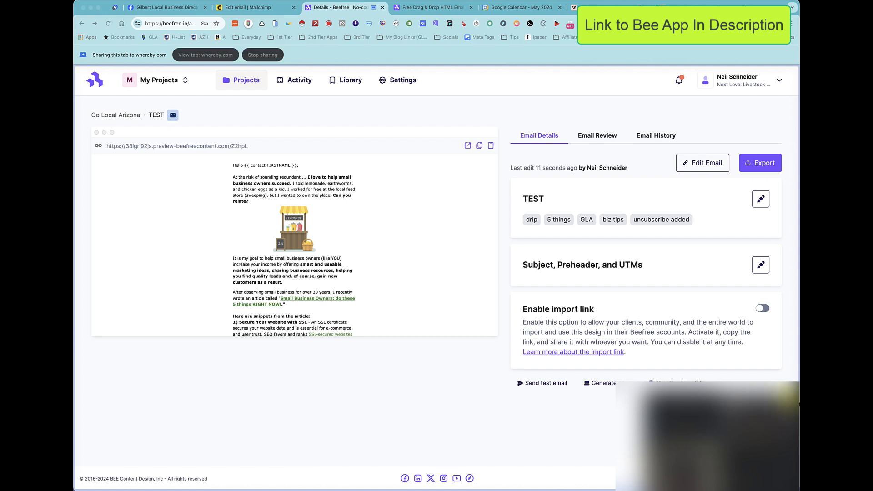
click(790, 396)
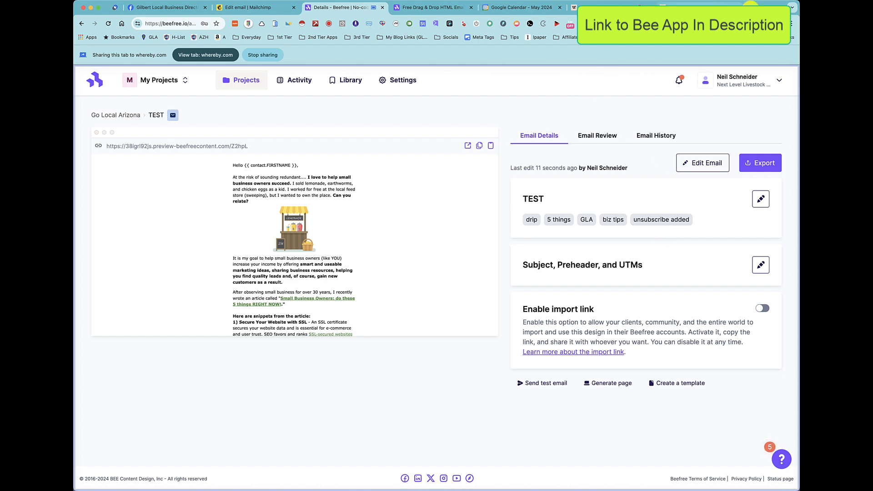
drag(769, 10, 770, 8)
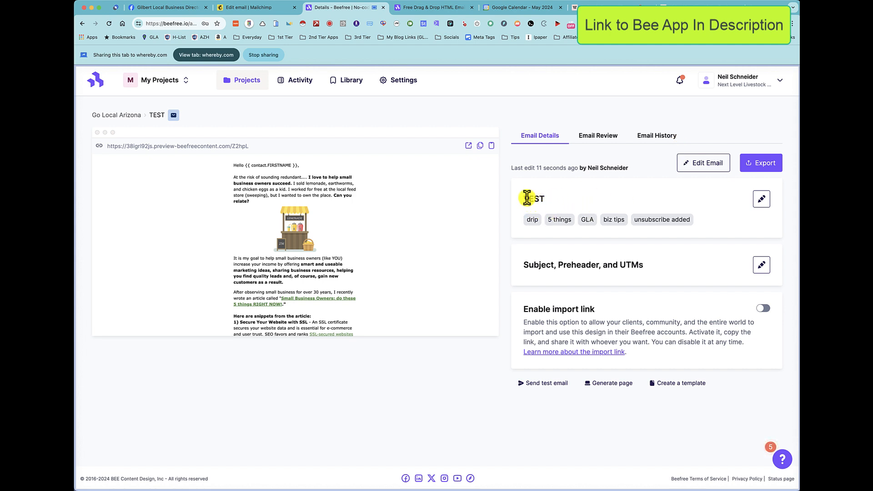
Edit the TEST email's details and remove its tags drip, unsubscribe added, biz tips, GLA and 5 things.
drag(528, 199, 556, 201)
click(764, 202)
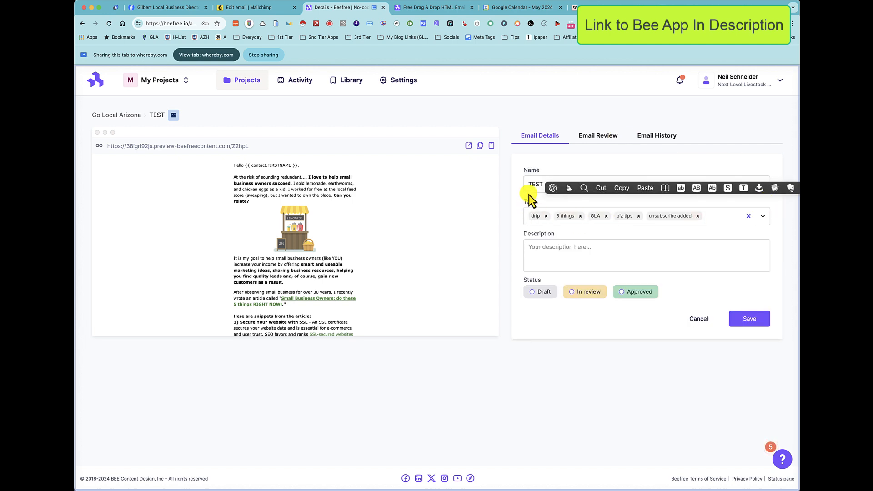
click(546, 216)
click(672, 217)
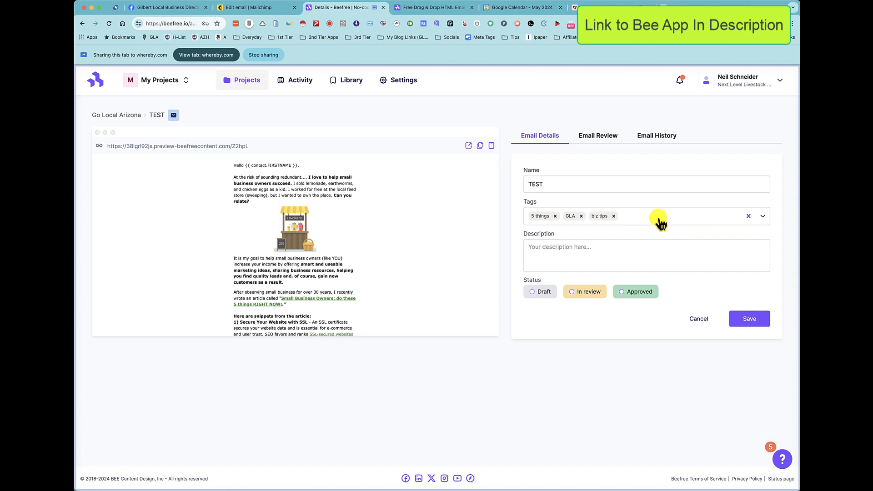
click(614, 216)
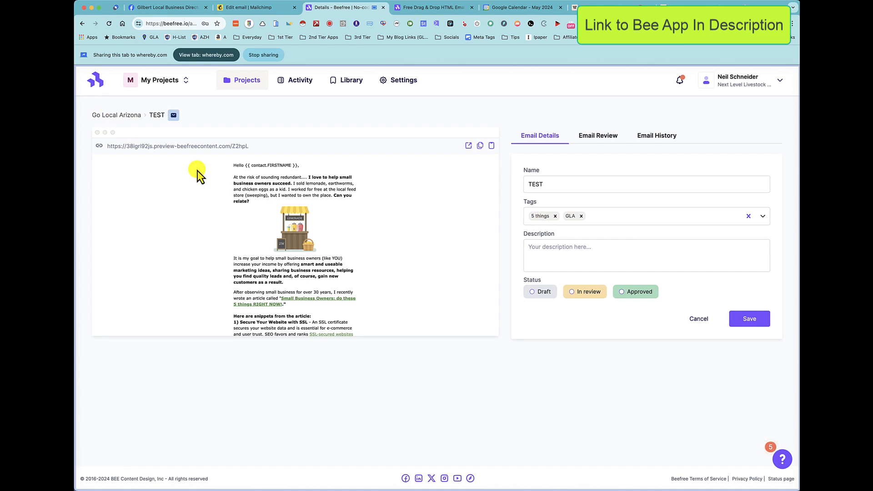
click(581, 216)
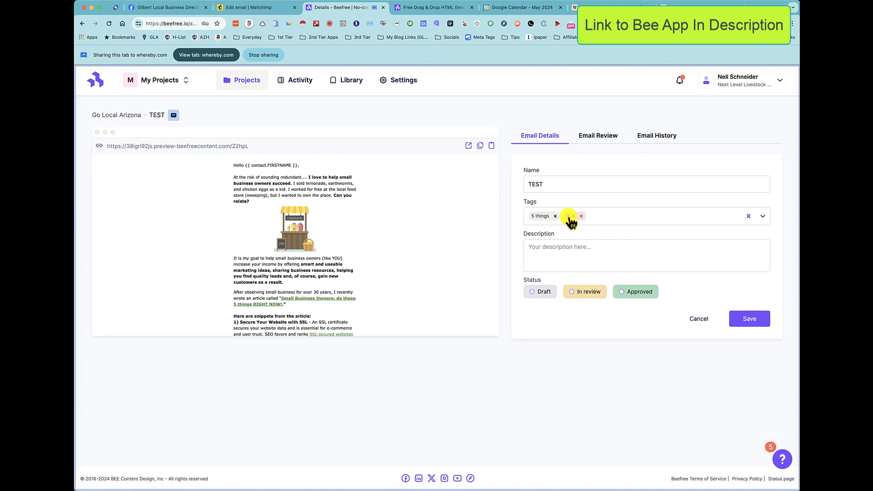
click(555, 216)
Try entering a new tag named "new patis", clear the entry and browse the existing tags.
click(563, 219)
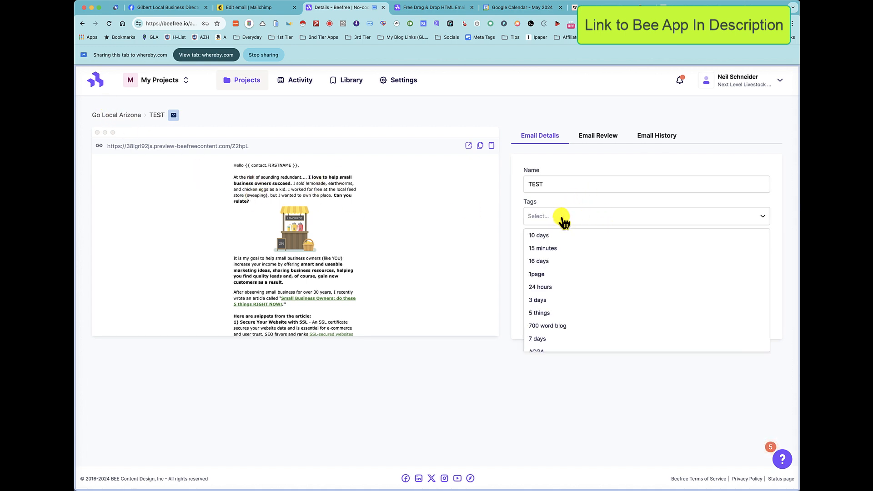
text(new patis)
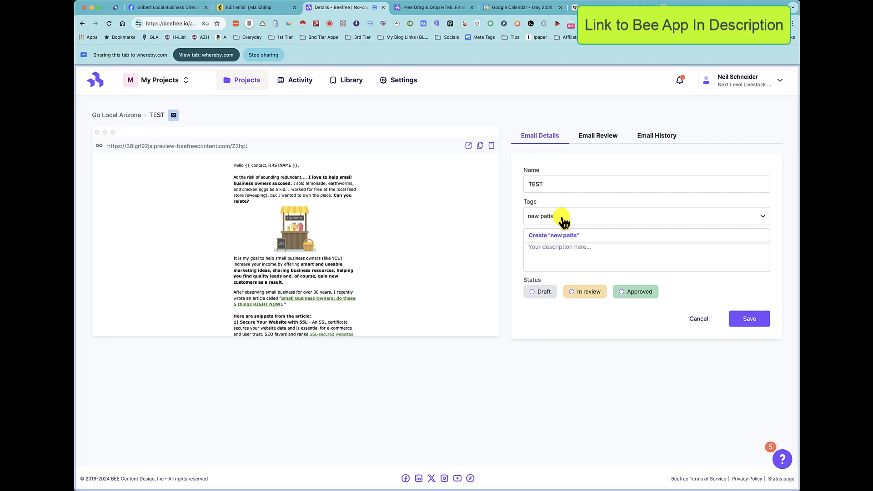
key(BackSpace)
key(BackSpace)
key(BackSpace)
key(BackSpace)
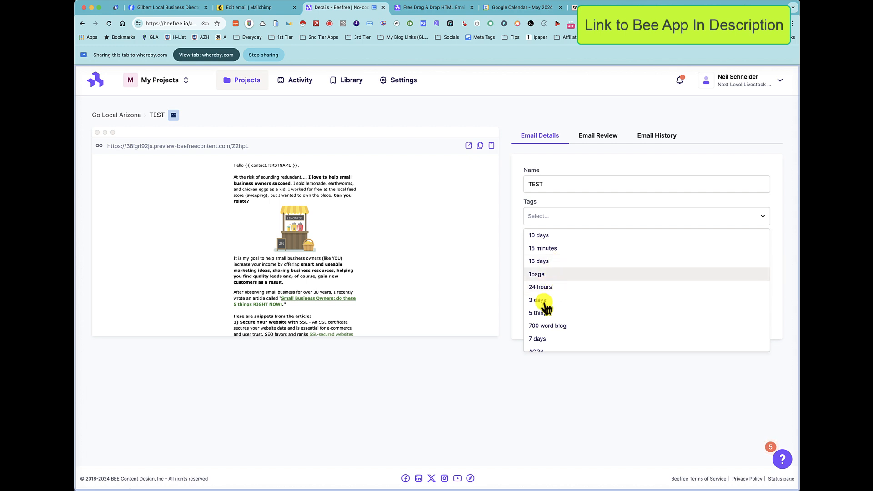
scroll(565, 330, down, 3)
scroll(565, 321, up, 3)
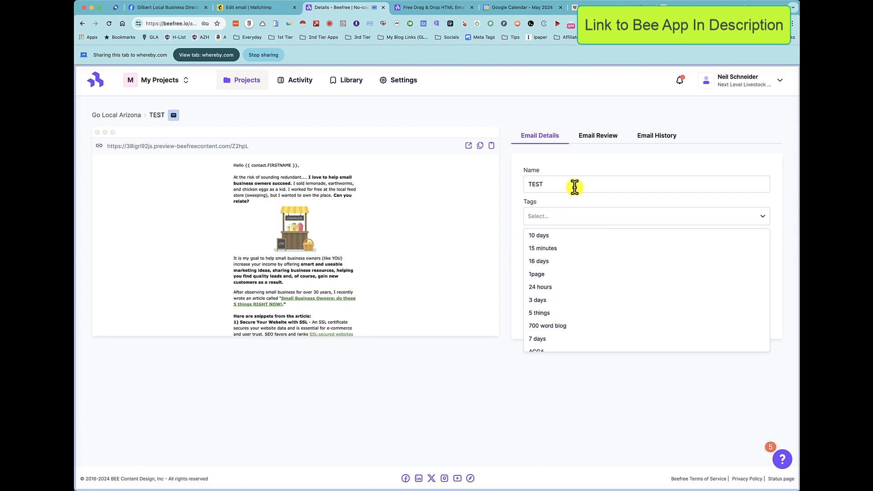
click(761, 217)
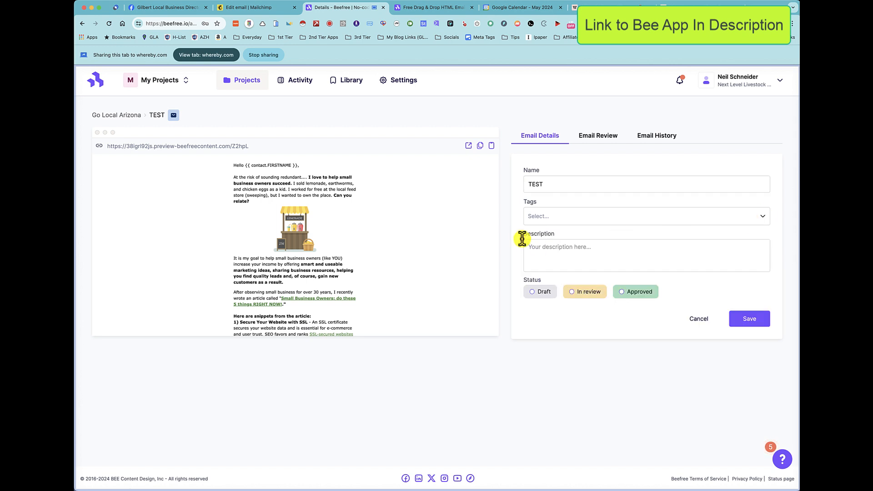
Examine the description field and the Draft, In review and Approved status options of the email.
click(546, 249)
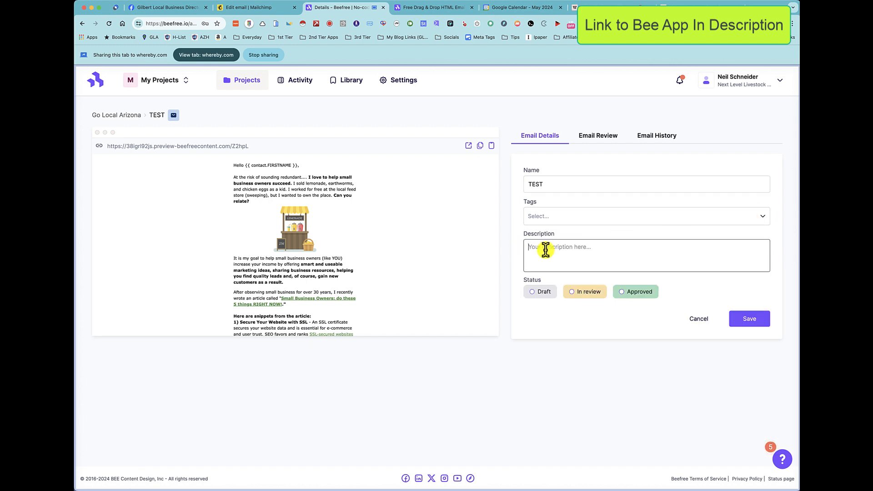
text(y)
key(BackSpace)
click(543, 295)
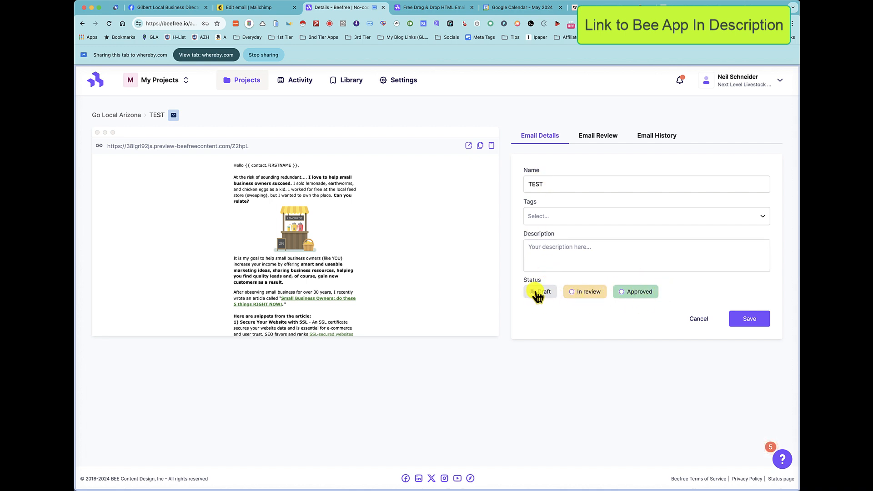
click(586, 292)
click(648, 294)
click(593, 295)
click(543, 292)
Check the email's review section and history, and open the current version for editing.
click(603, 138)
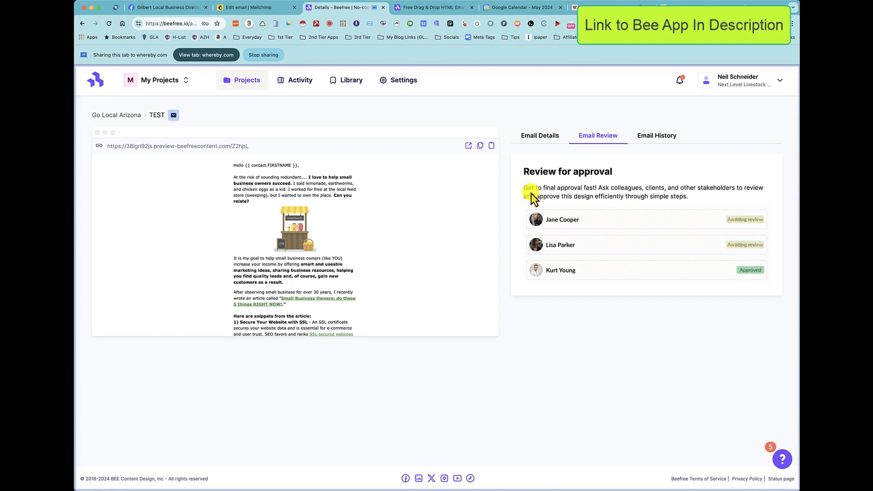
click(661, 136)
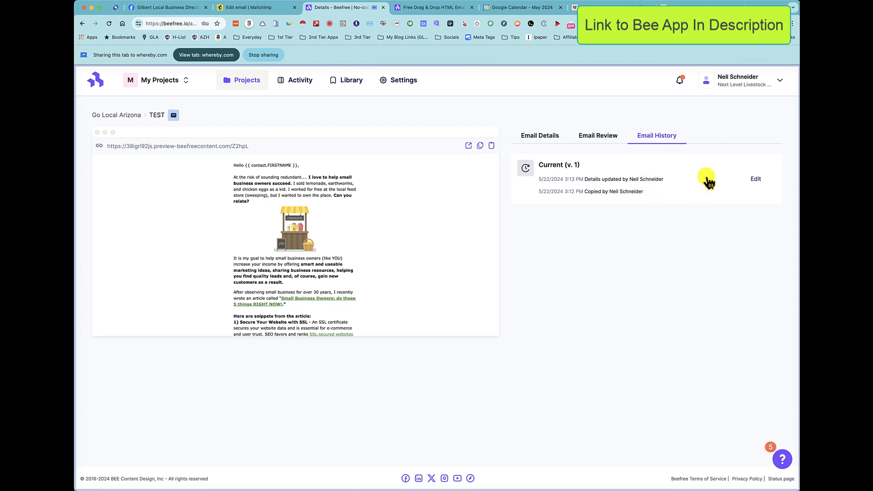
click(752, 181)
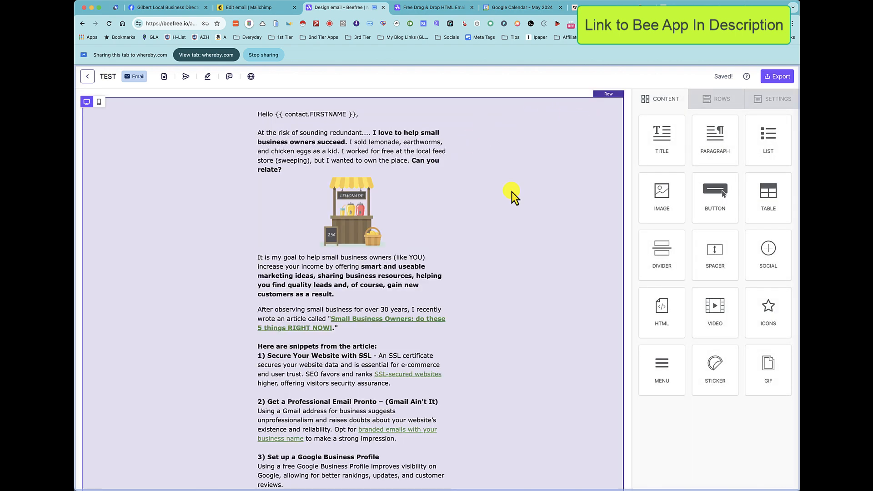
Look through the email's content down to the closing section and return to the details page.
scroll(345, 191, down, 15)
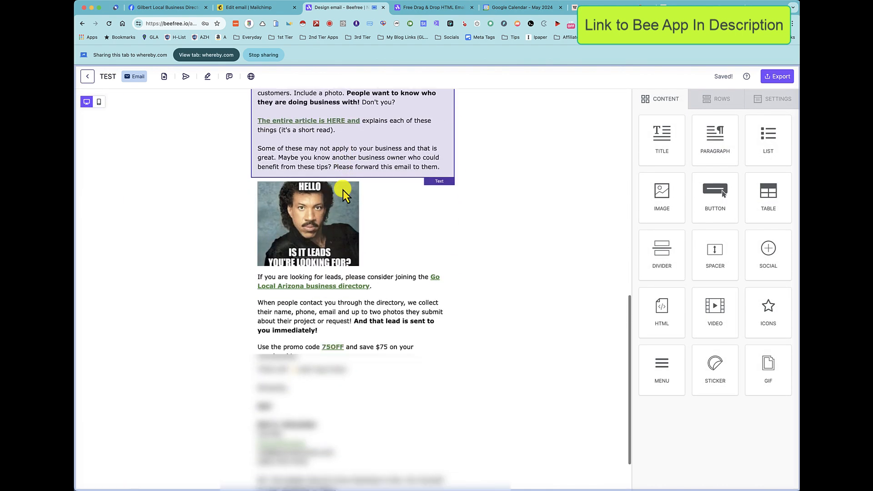
scroll(343, 190, down, 2)
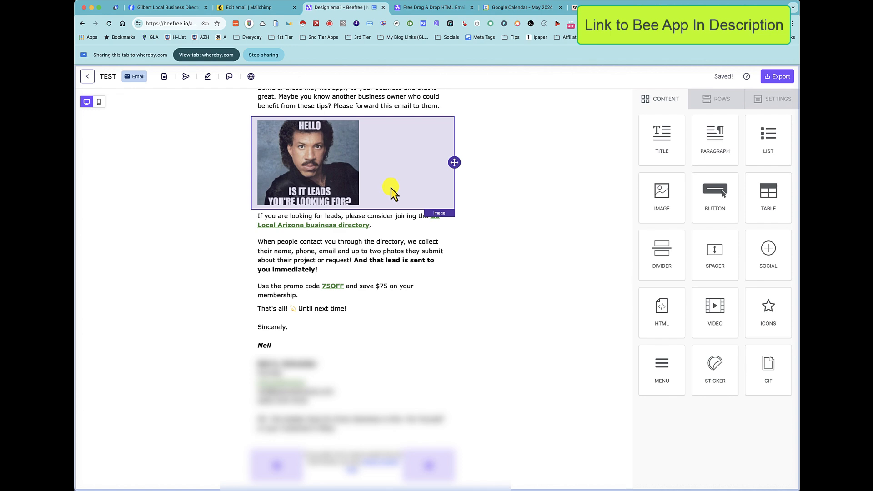
scroll(373, 188, up, 5)
scroll(369, 186, up, 10)
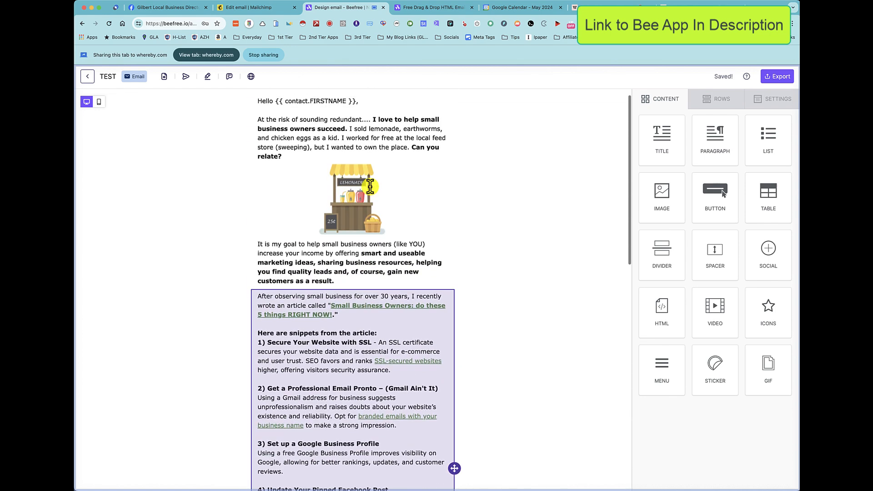
click(89, 78)
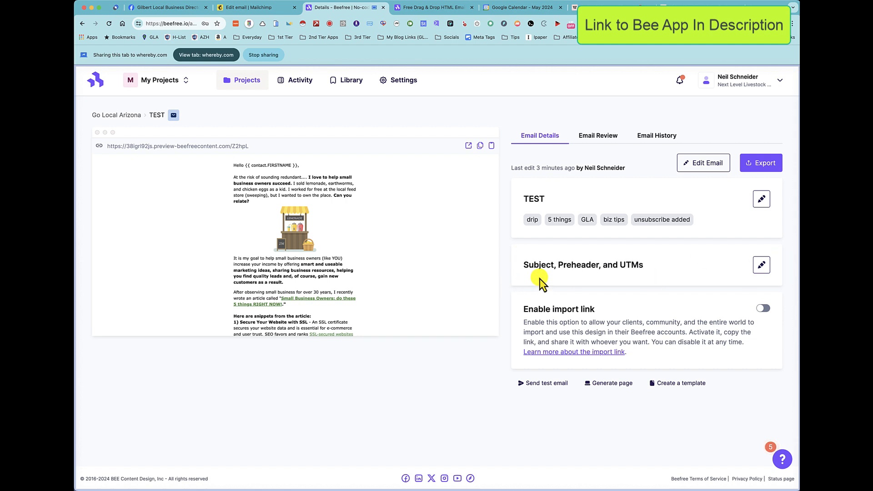
Open the email's subject, preheader and UTM settings for editing and examine these fields.
click(760, 265)
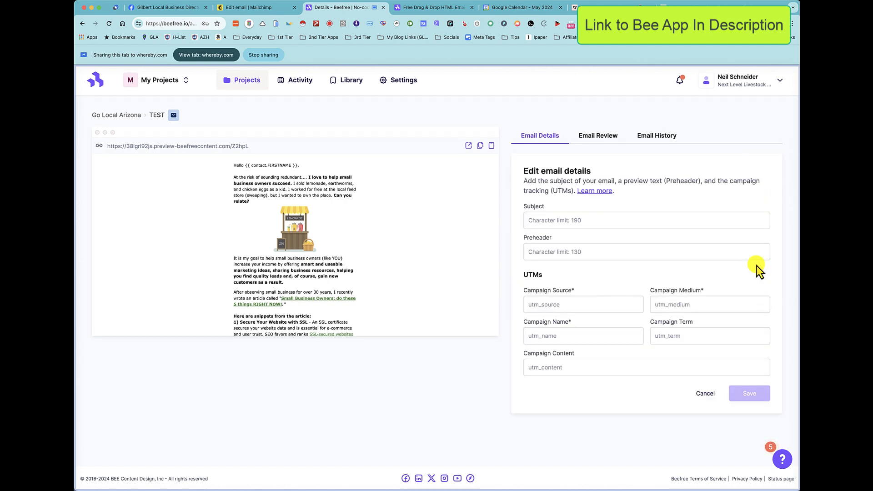
click(555, 220)
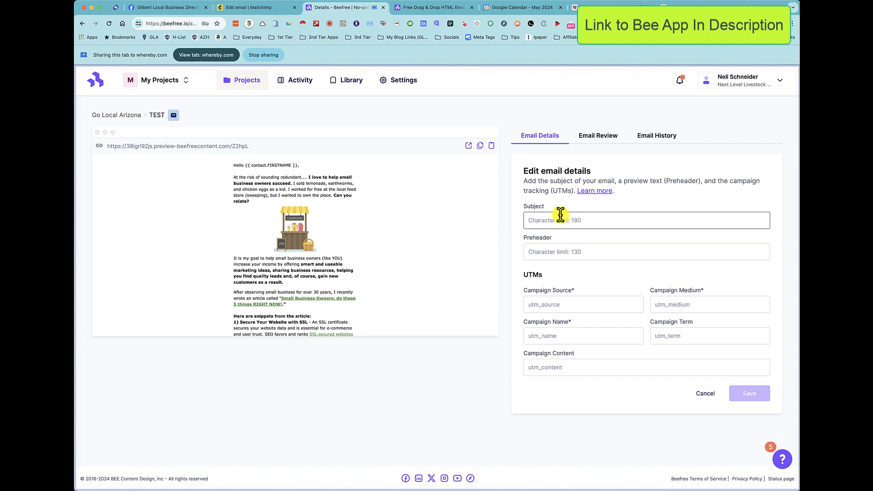
click(530, 250)
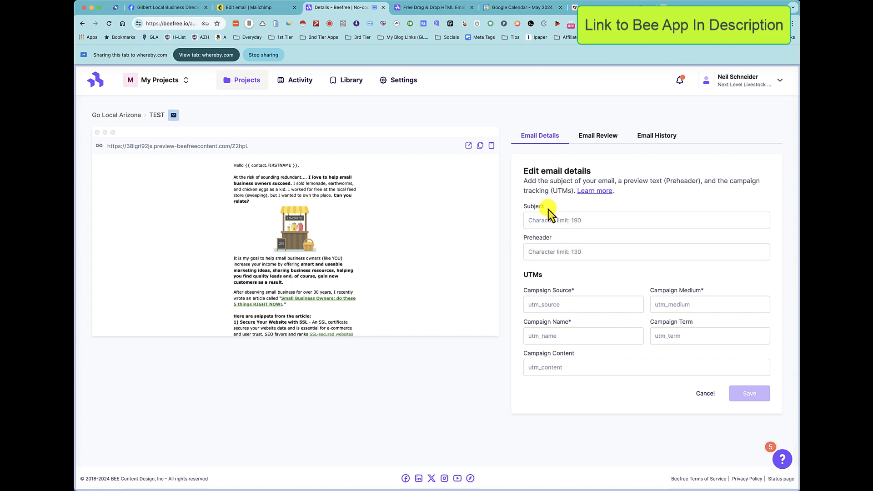
drag(548, 210, 553, 234)
drag(526, 204, 560, 244)
click(561, 249)
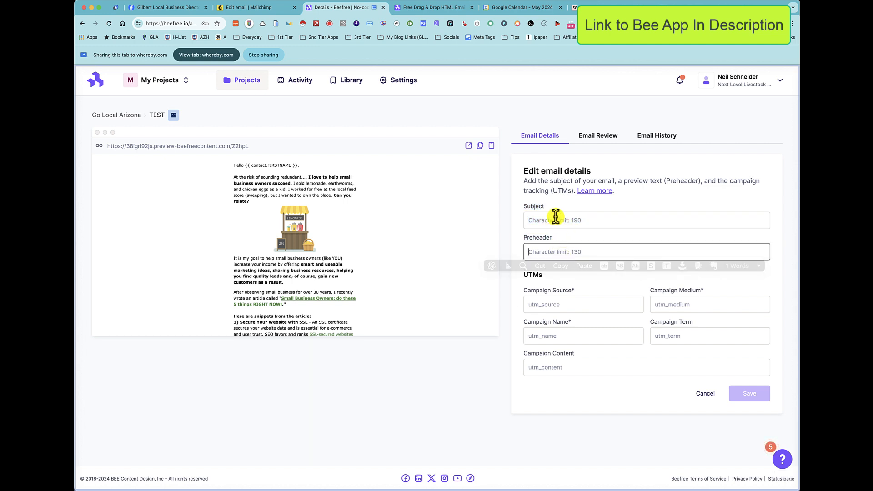
click(558, 233)
click(533, 213)
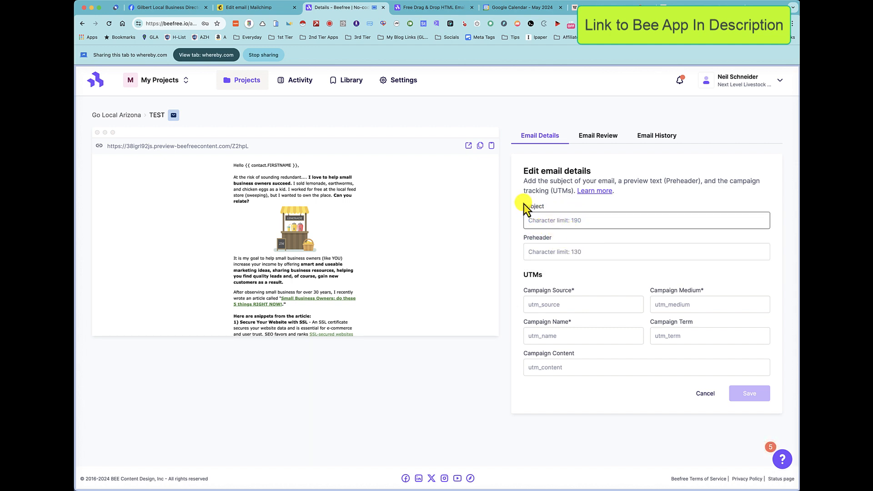
drag(524, 204, 555, 246)
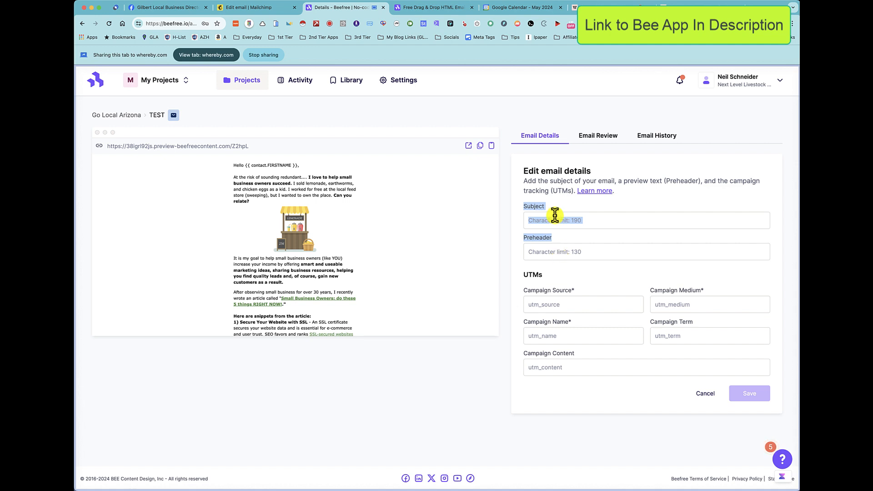
click(552, 250)
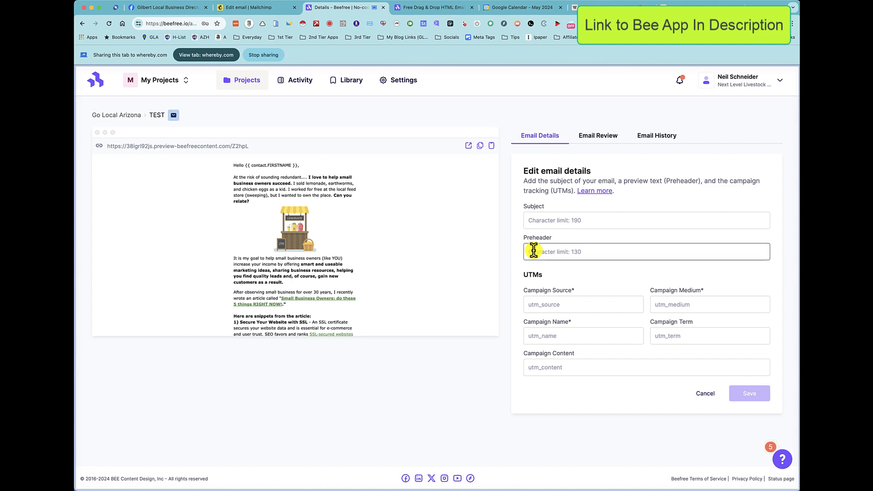
click(529, 220)
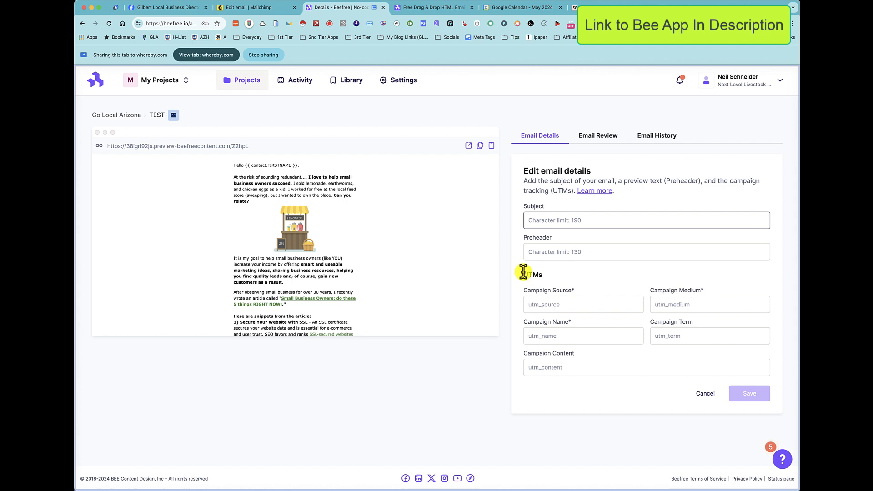
drag(523, 273, 540, 273)
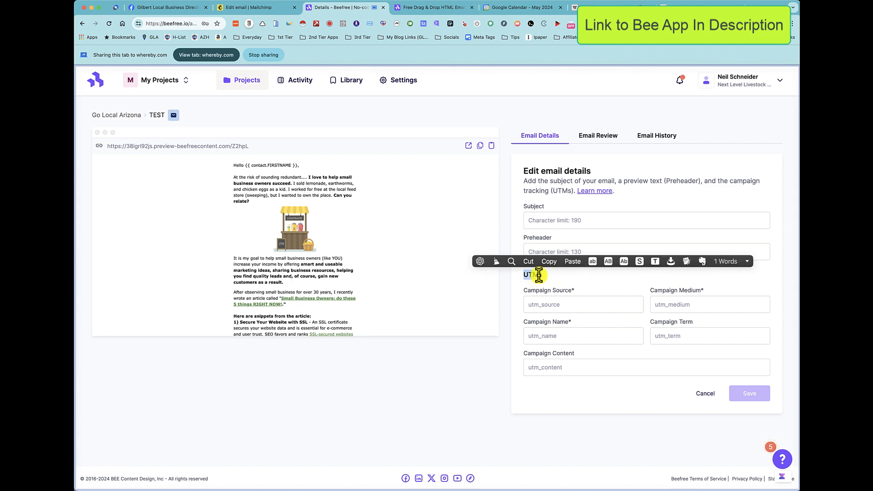
Examine the campaign source, medium, name and term fields of the email's UTM settings.
click(543, 303)
click(677, 303)
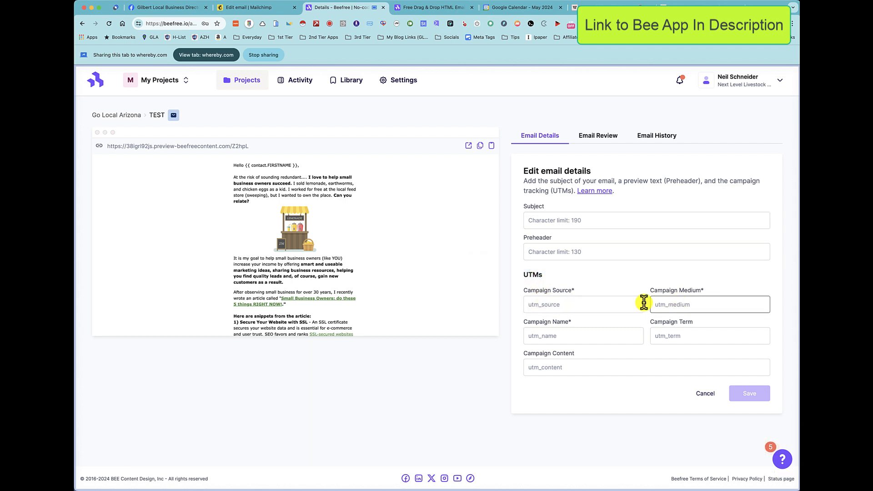
click(539, 336)
click(692, 335)
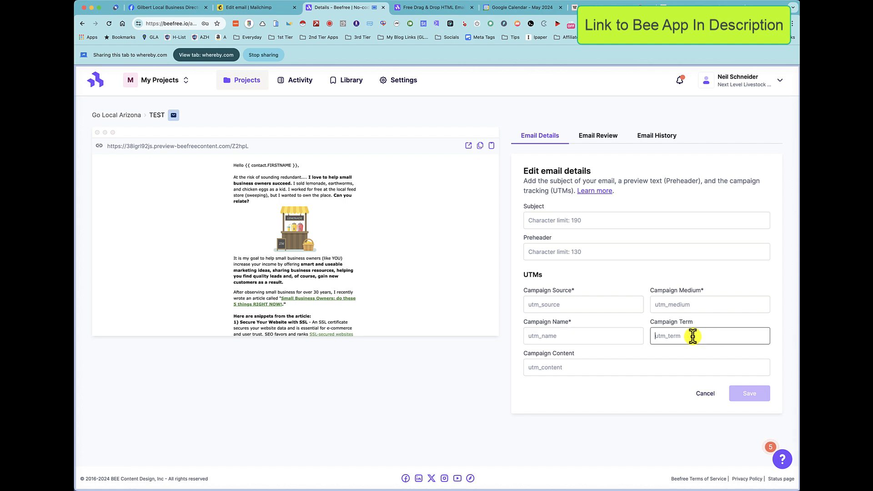
click(547, 305)
click(662, 304)
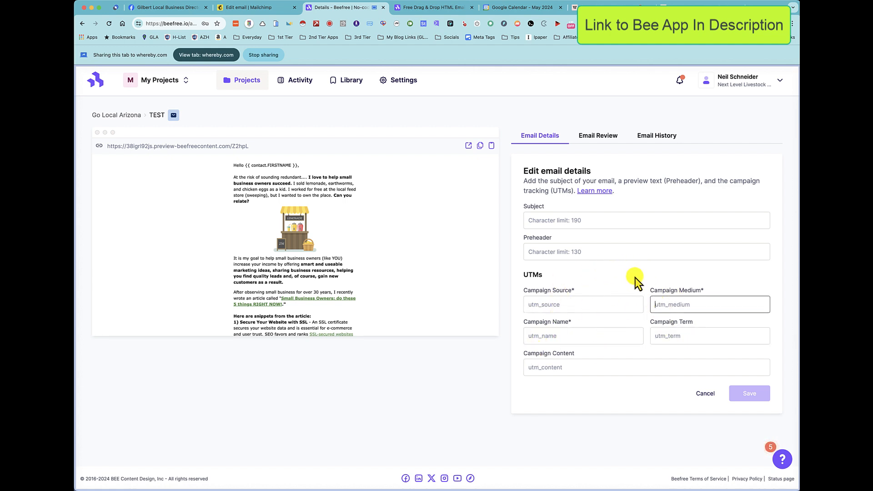
click(548, 303)
click(662, 305)
drag(651, 289, 704, 287)
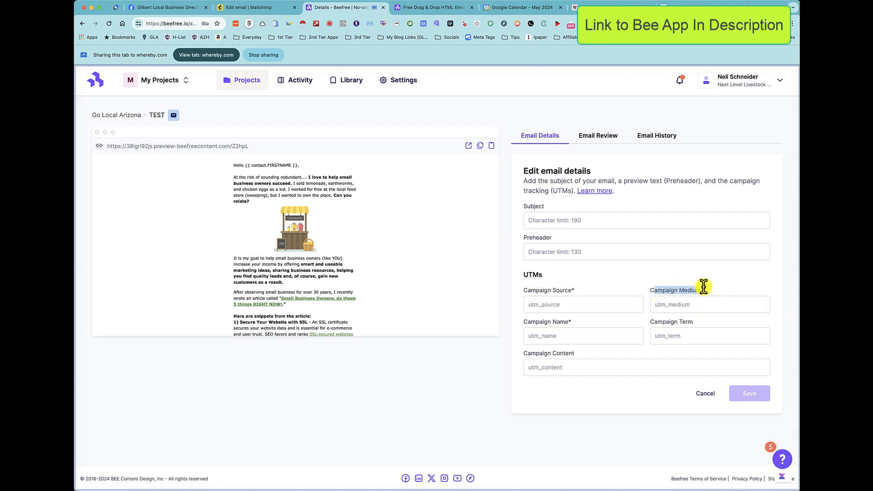
click(676, 303)
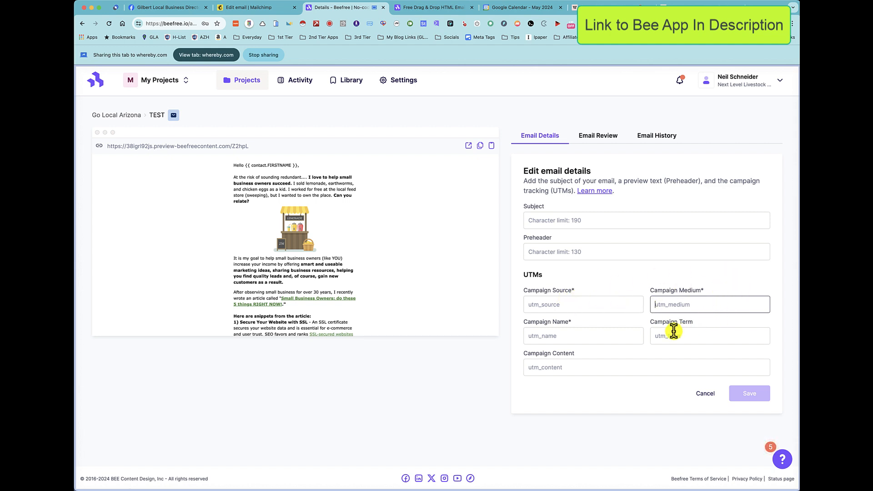
click(589, 303)
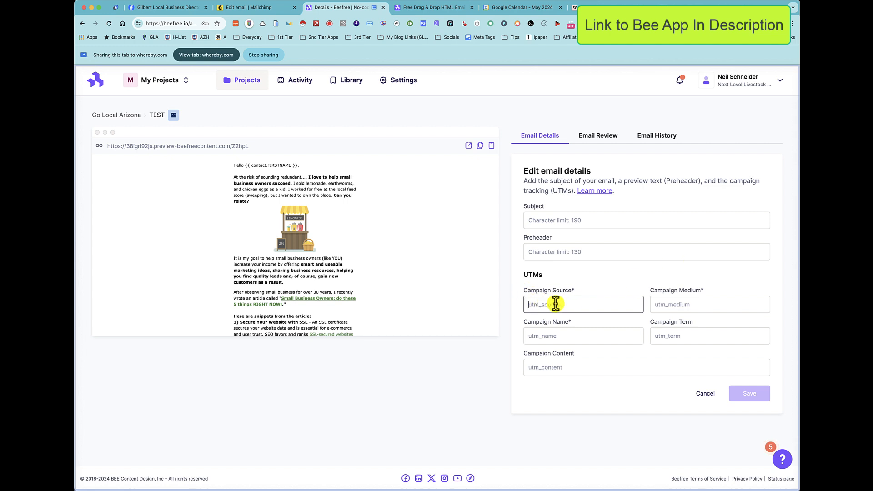
Try "new-" as the UTM campaign name and clear the field again.
click(546, 335)
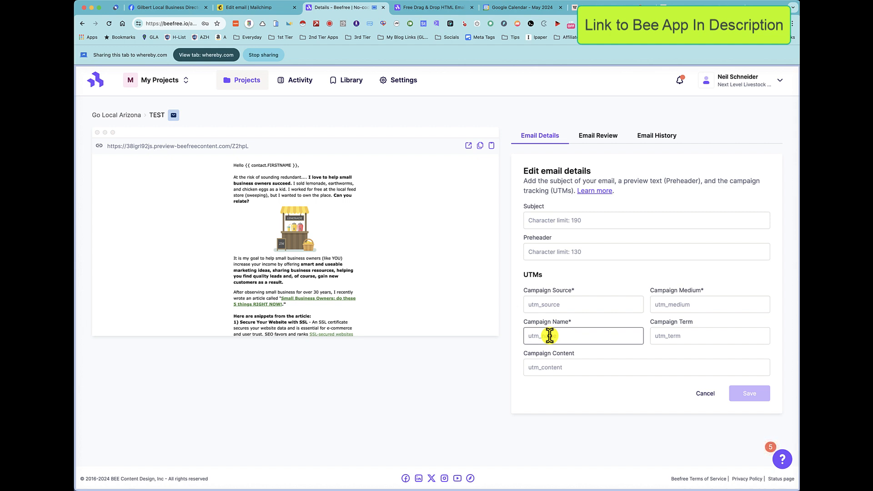
text(new-)
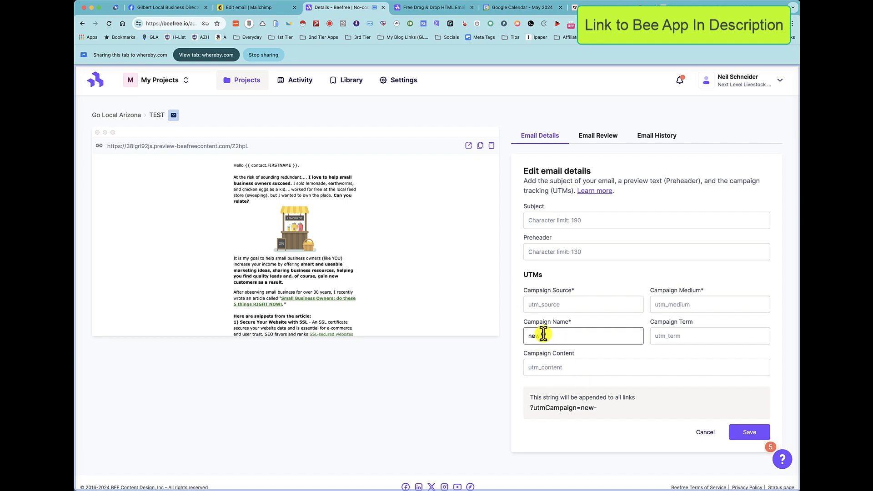
drag(543, 335, 523, 335)
key(BackSpace)
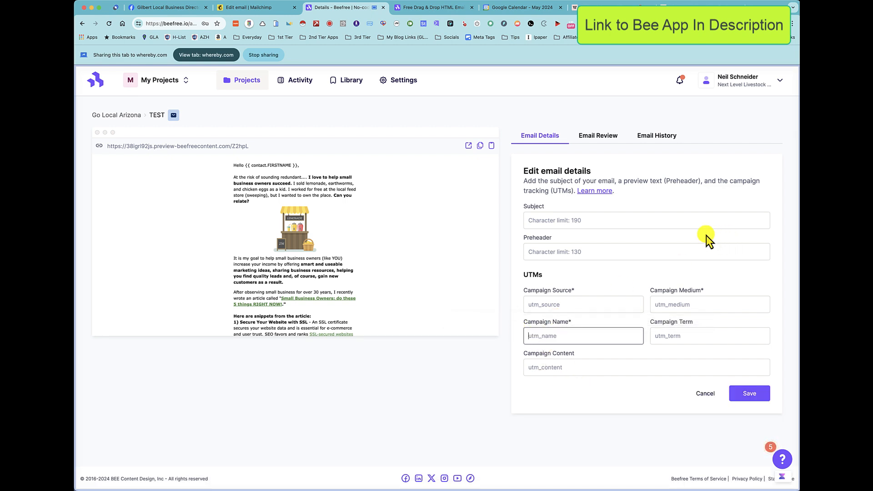
Save the email details and open the TEST email's design for editing.
click(751, 394)
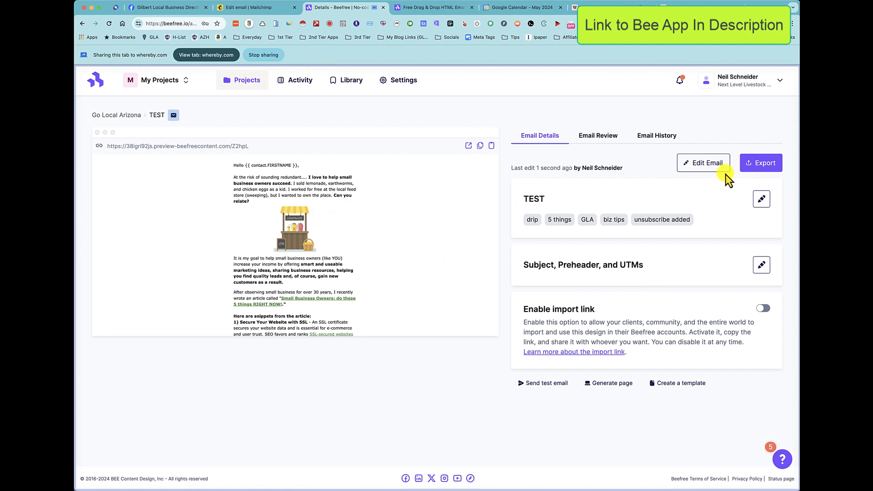
click(709, 163)
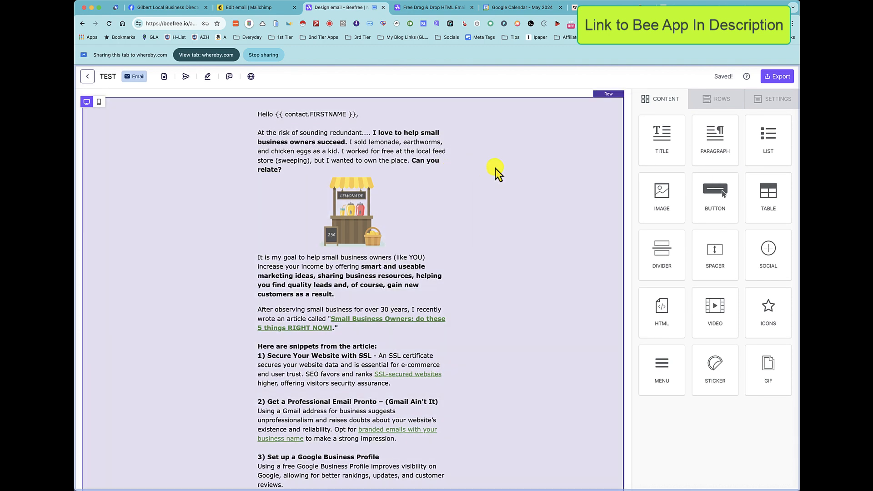
Look through the email design from the greeting to the closing signature and unsubscribe block.
scroll(495, 168, down, 15)
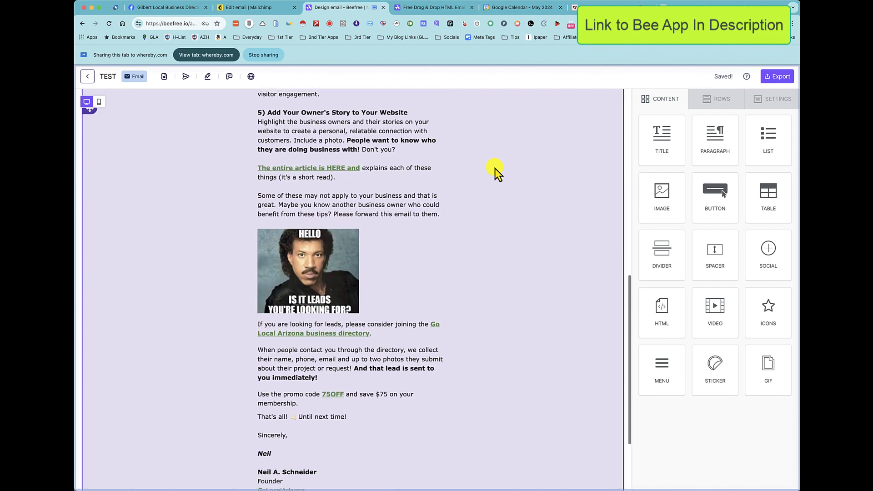
scroll(495, 169, down, 4)
scroll(495, 168, up, 20)
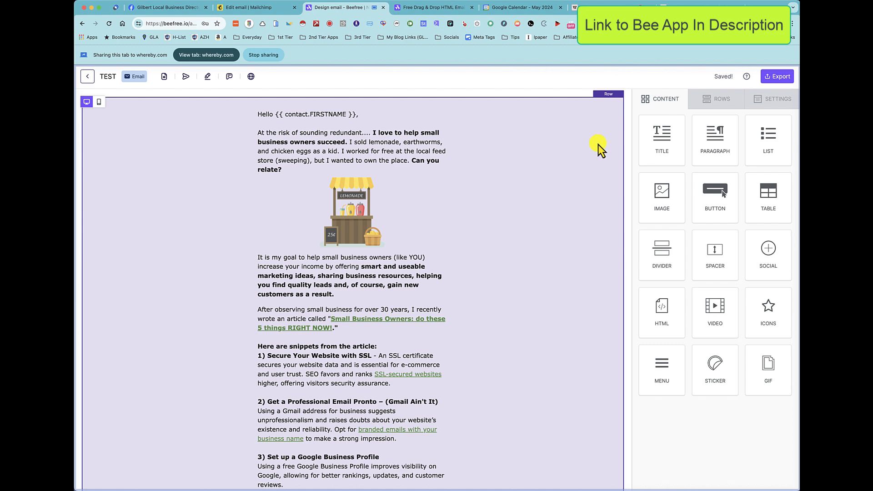
scroll(598, 143, down, 10)
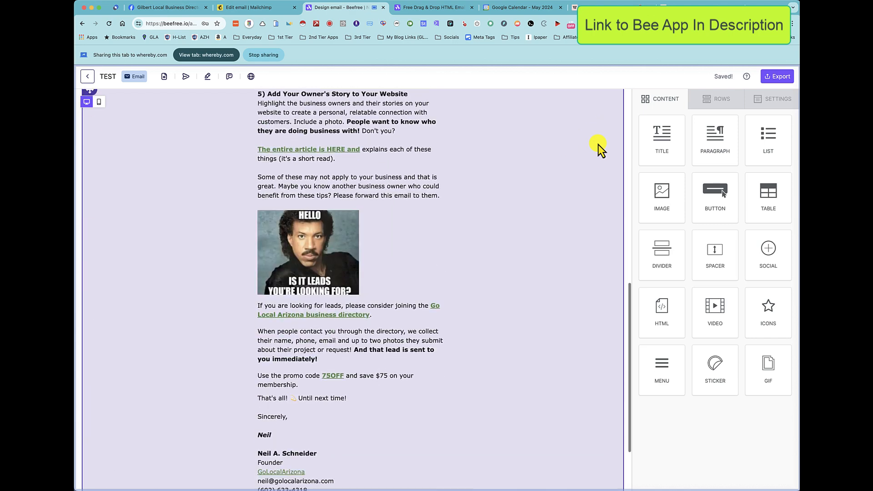
scroll(599, 145, up, 6)
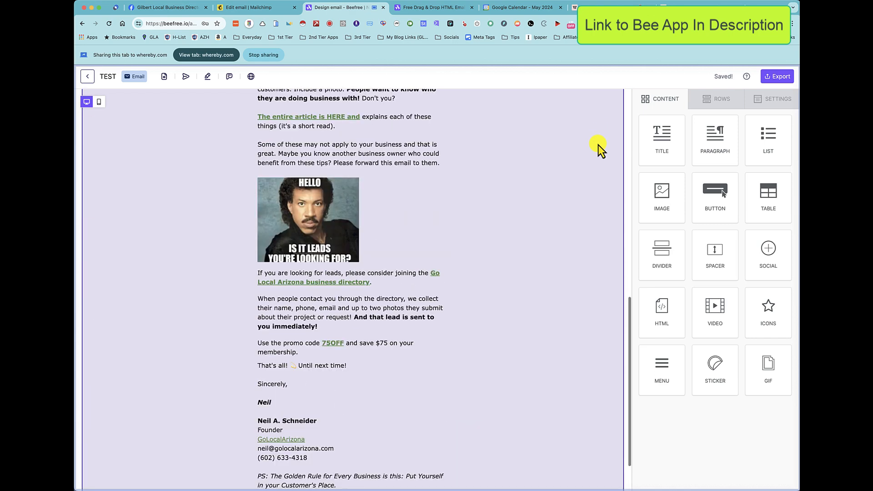
scroll(598, 147, up, 6)
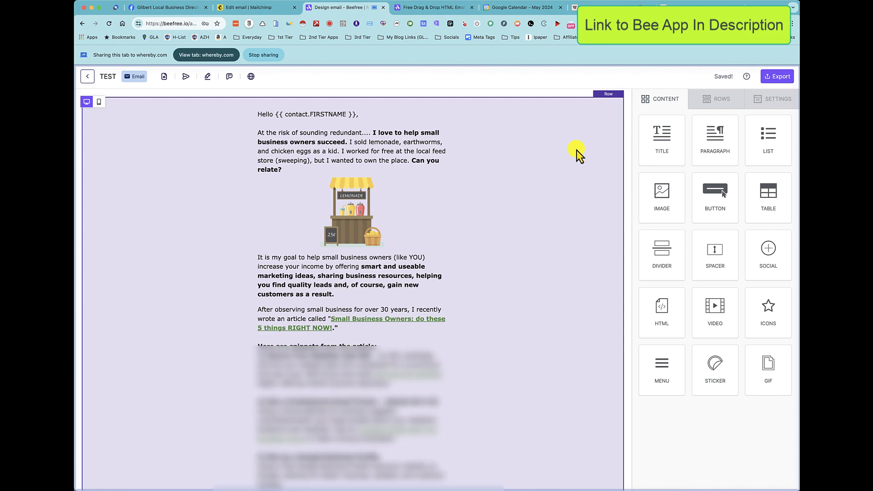
scroll(486, 151, down, 15)
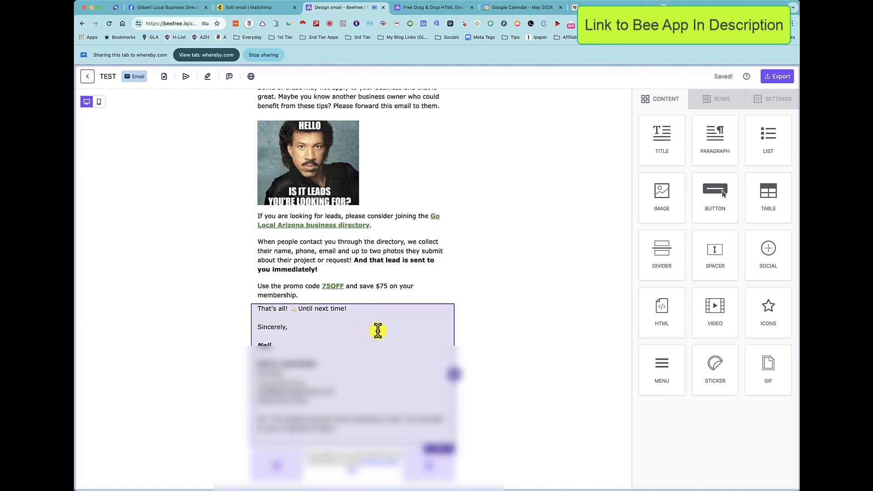
scroll(398, 283, up, 1)
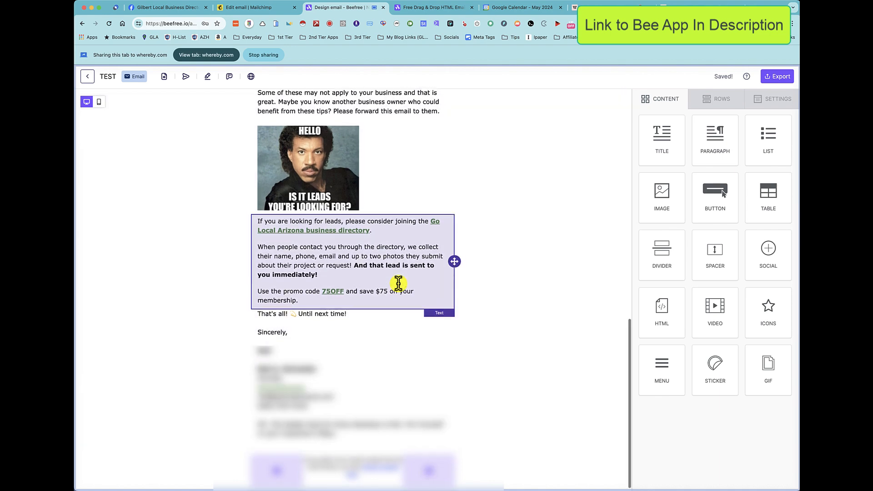
scroll(290, 191, up, 10)
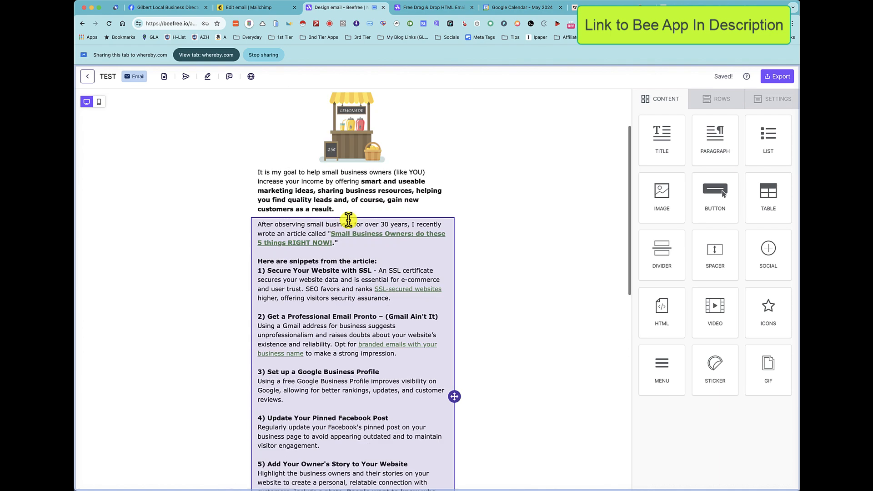
scroll(350, 222, up, 2)
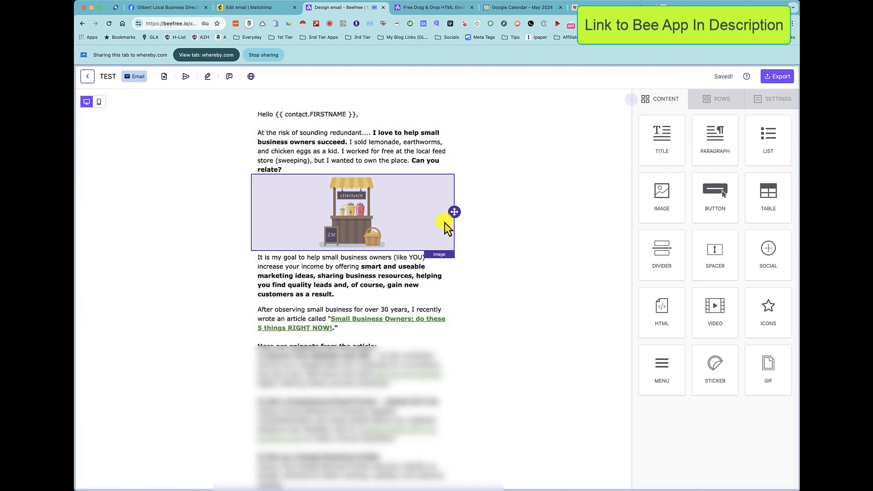
scroll(445, 223, down, 12)
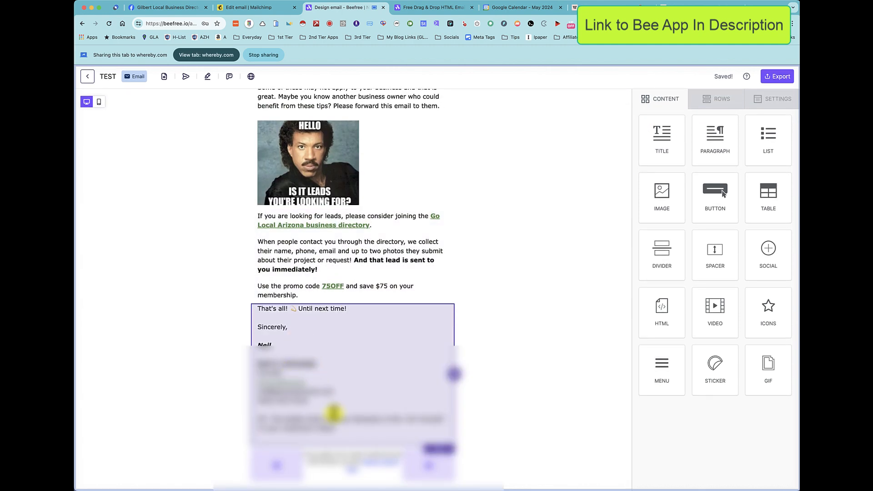
mouse_move(345, 430)
mouse_down()
mouse_move(345, 400)
mouse_move(260, 314)
mouse_up()
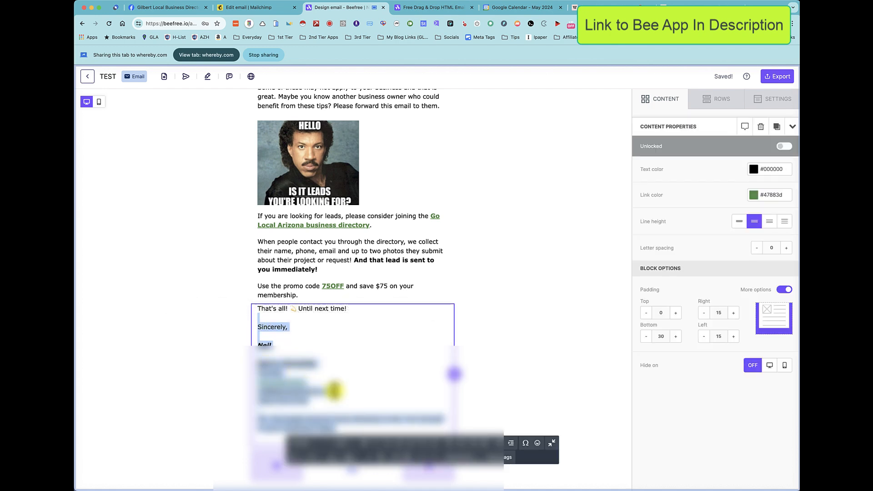
click(379, 397)
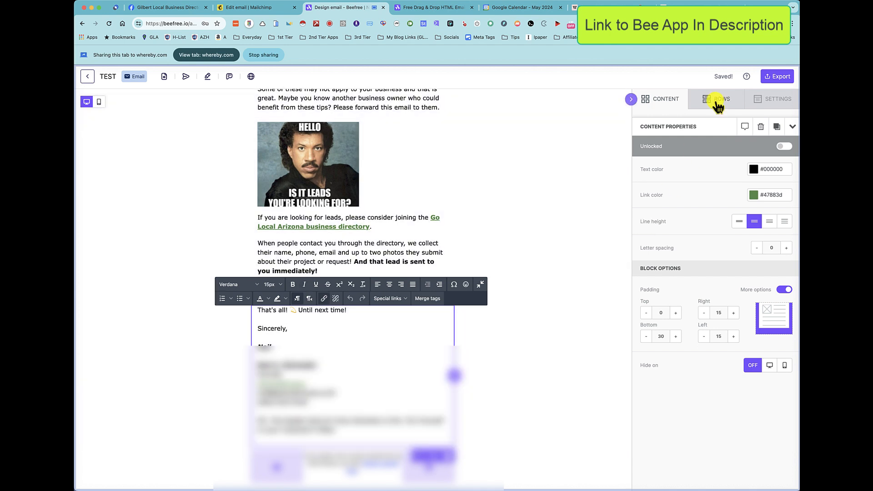
Insert the Body Content Row from My Saved Rows between the signature and the unsubscribe block.
click(718, 104)
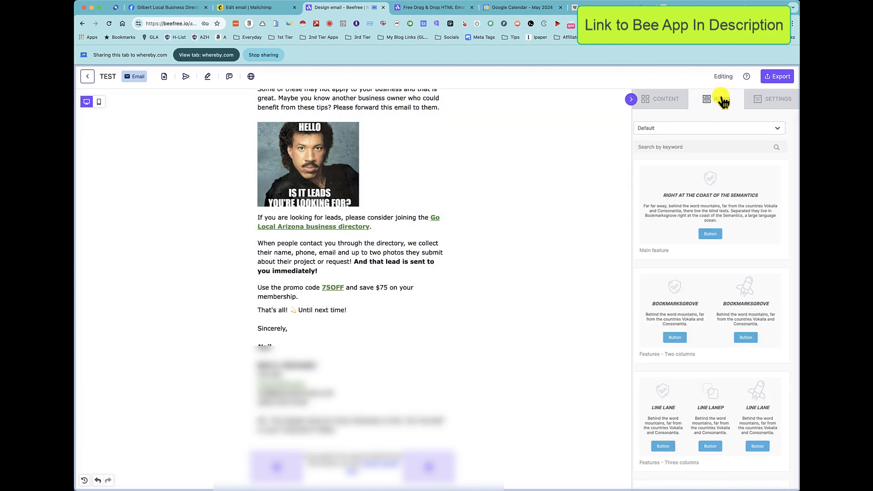
click(683, 130)
click(674, 170)
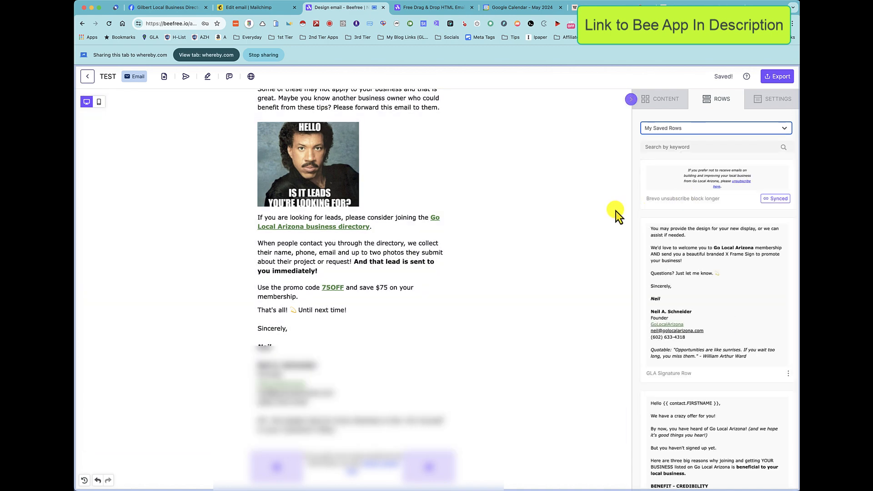
scroll(667, 263, down, 5)
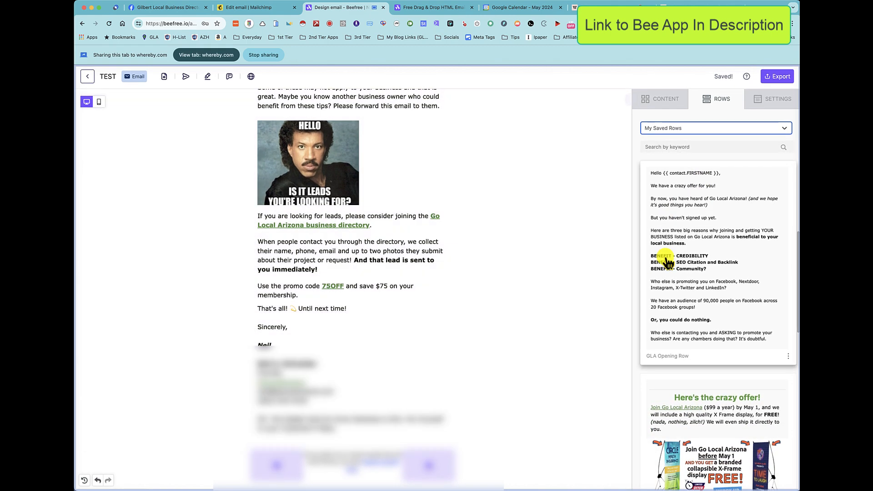
scroll(668, 263, down, 10)
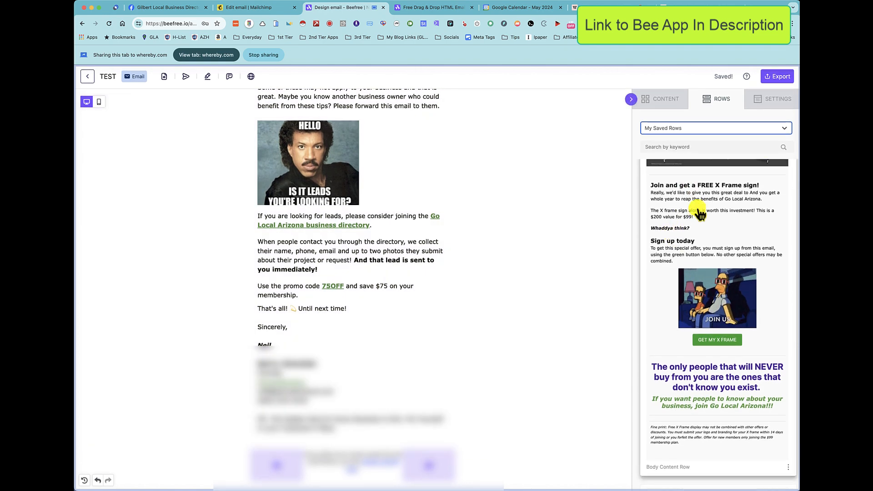
scroll(700, 255, up, 5)
drag(696, 314, 462, 439)
scroll(415, 365, down, 5)
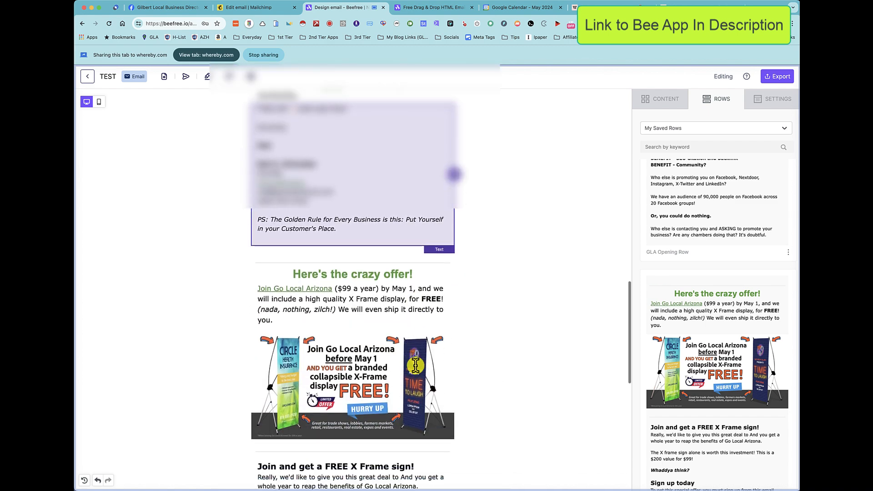
Try adding "VVVVVV" before "will even ship it" in the crazy offer paragraph, and remove it again.
scroll(415, 365, down, 2)
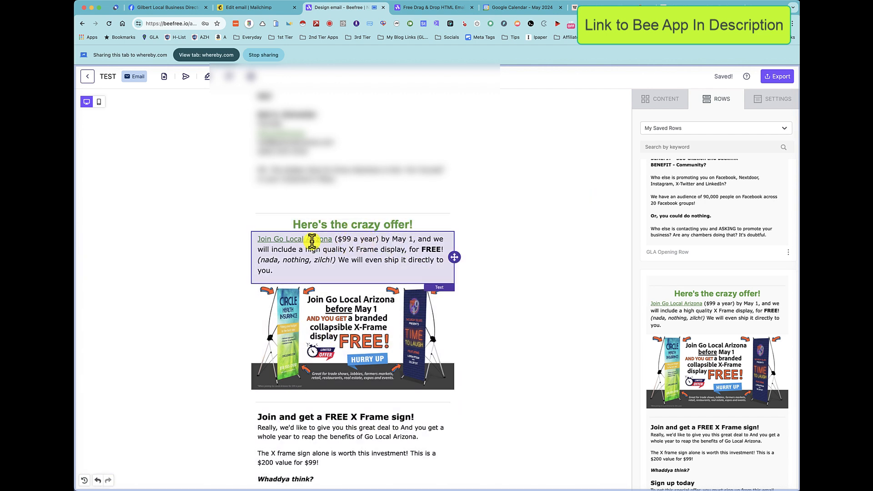
click(353, 260)
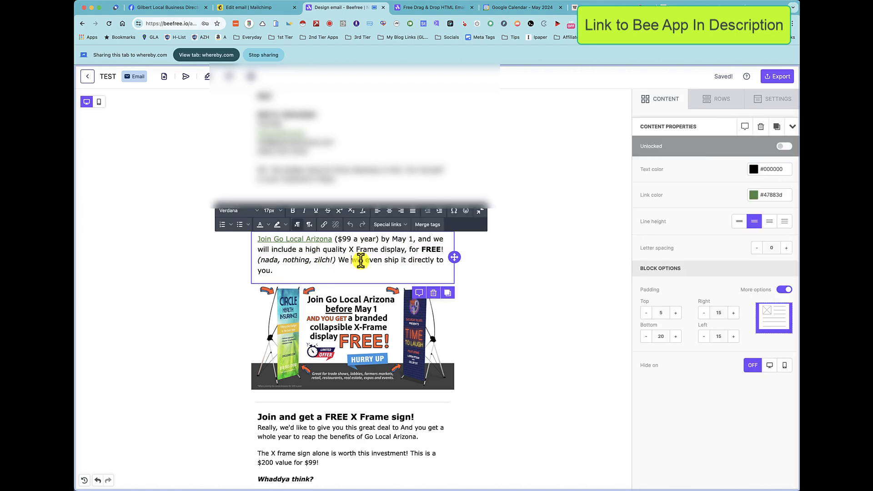
text(VVVVVV)
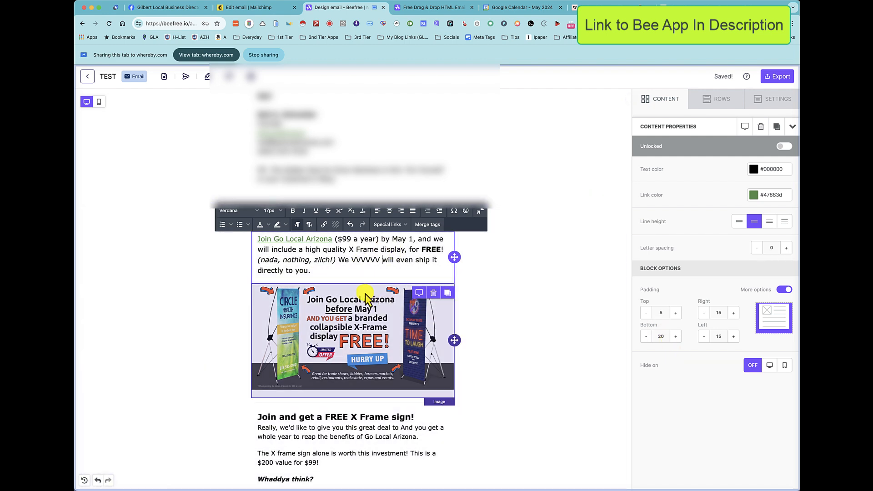
key(BackSpace)
key(BackSpace)
key(BackSpace)
key(BackSpace)
key(BackSpace)
key(BackSpace)
key(BackSpace)
key(BackSpace)
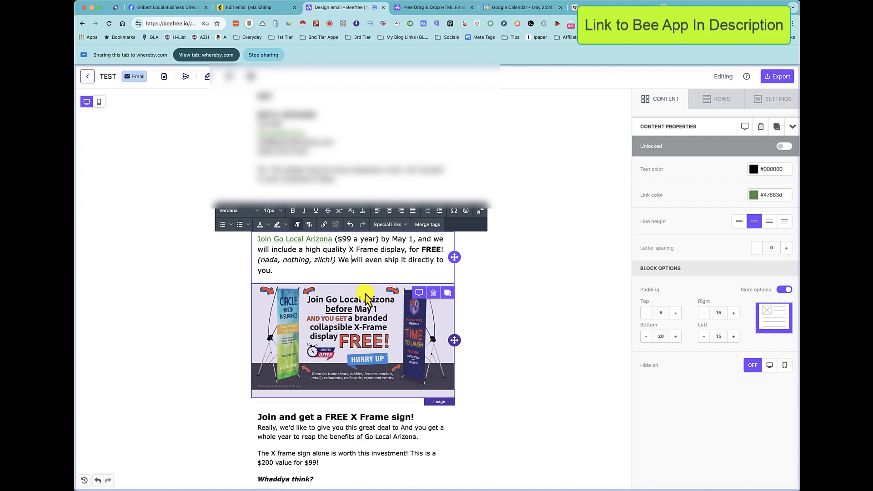
Review the inserted offer content down to the unsubscribe block and select the signature text block above the offer.
scroll(365, 293, down, 5)
scroll(369, 412, down, 3)
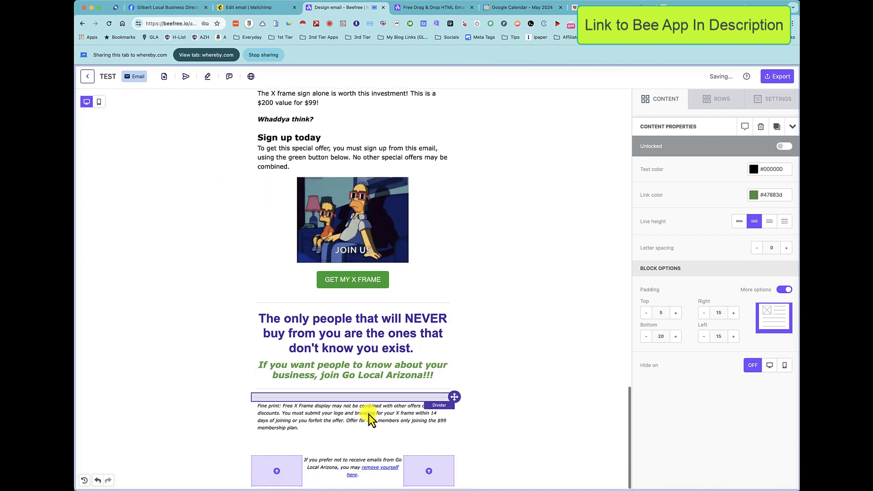
scroll(368, 413, up, 5)
scroll(368, 416, up, 6)
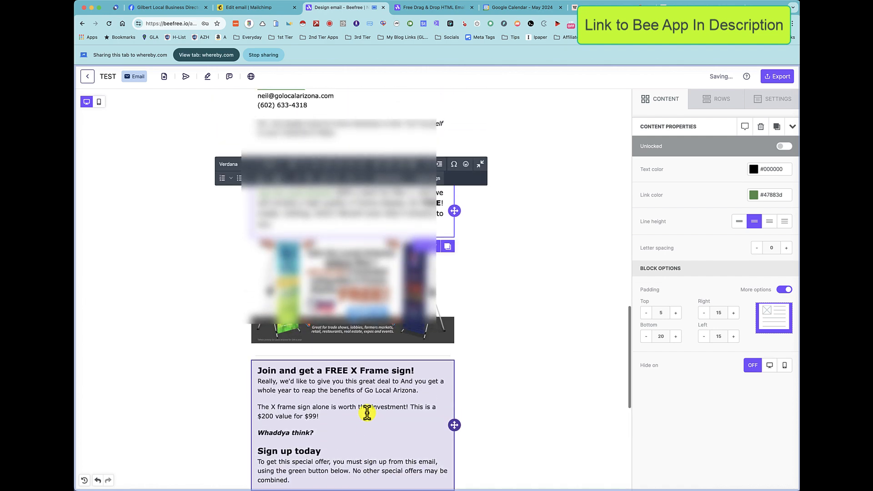
click(293, 289)
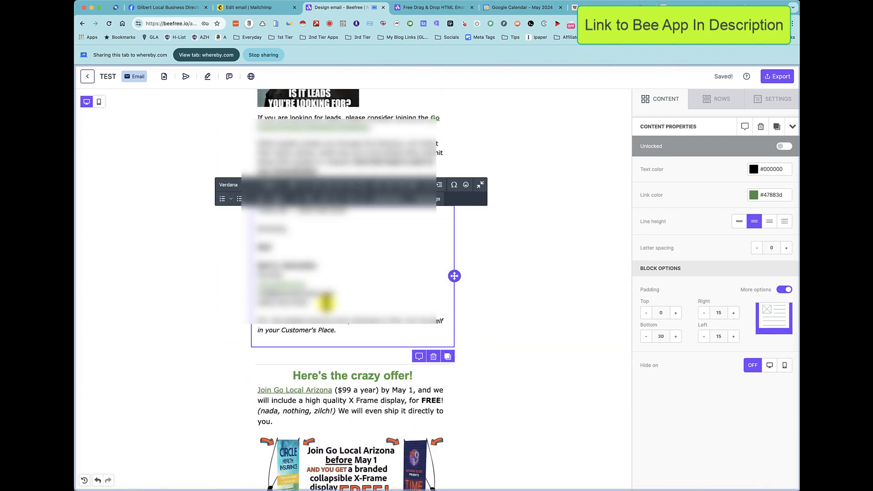
Delete the inserted crazy offer row between the signature and the unsubscribe block.
drag(331, 301, 258, 301)
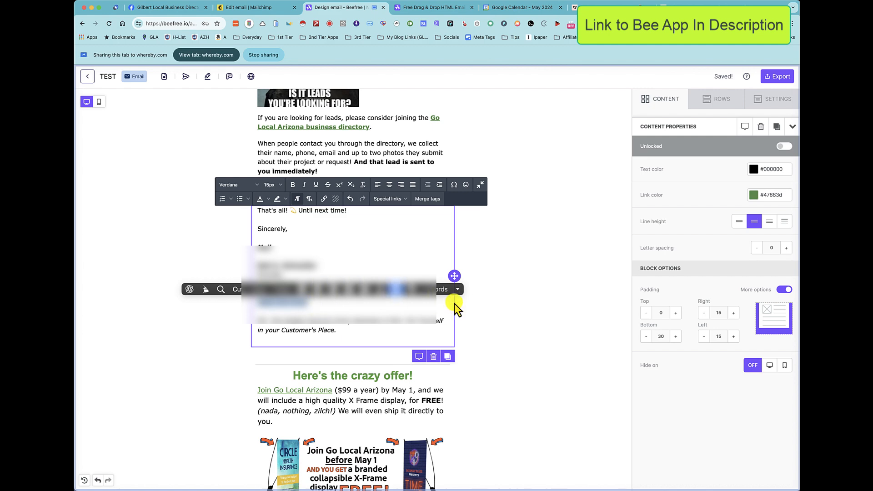
scroll(528, 289, down, 5)
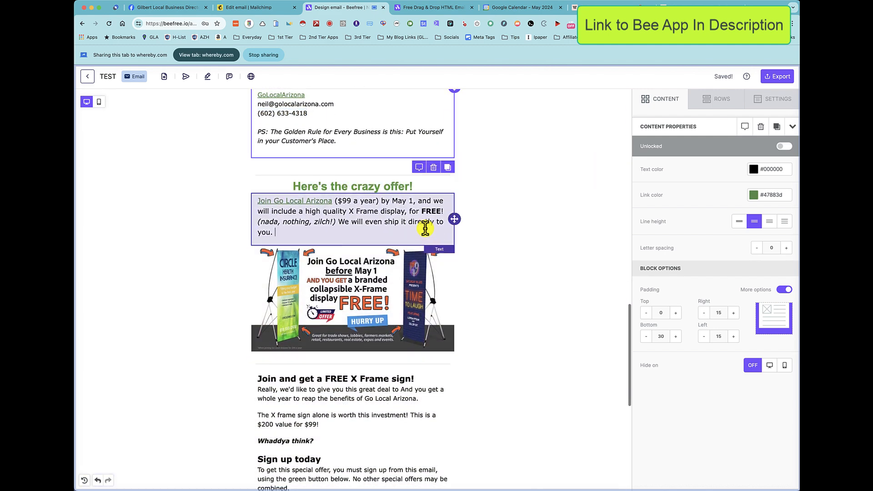
click(471, 286)
scroll(471, 285, up, 1)
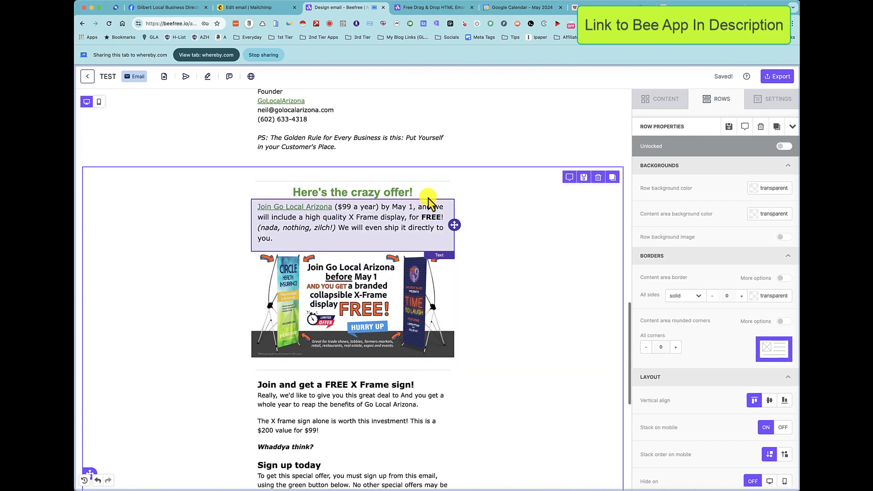
scroll(512, 236, down, 10)
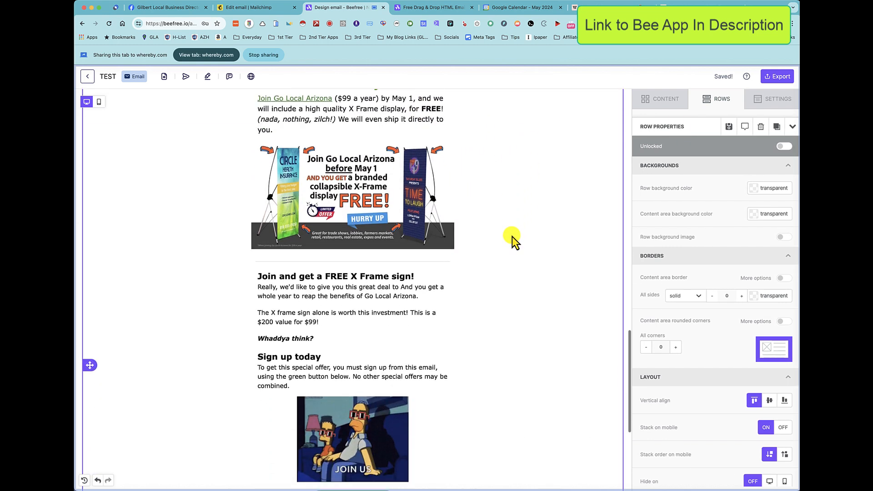
scroll(511, 236, up, 7)
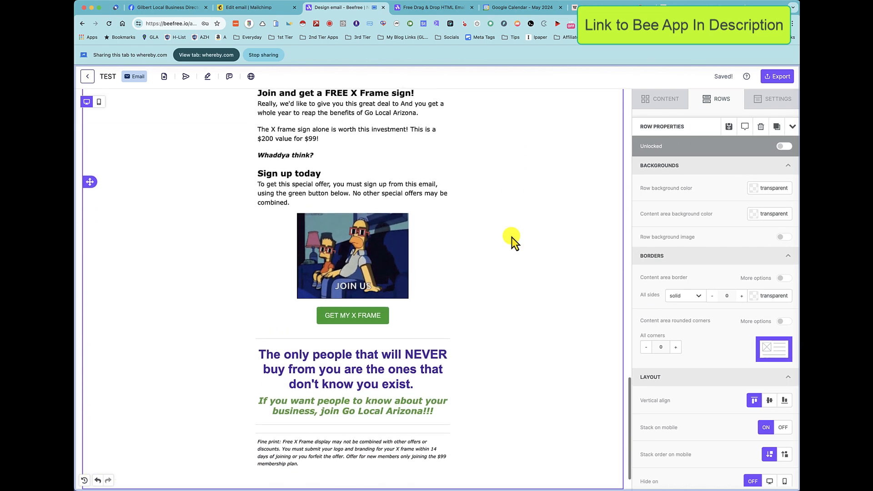
scroll(512, 237, up, 4)
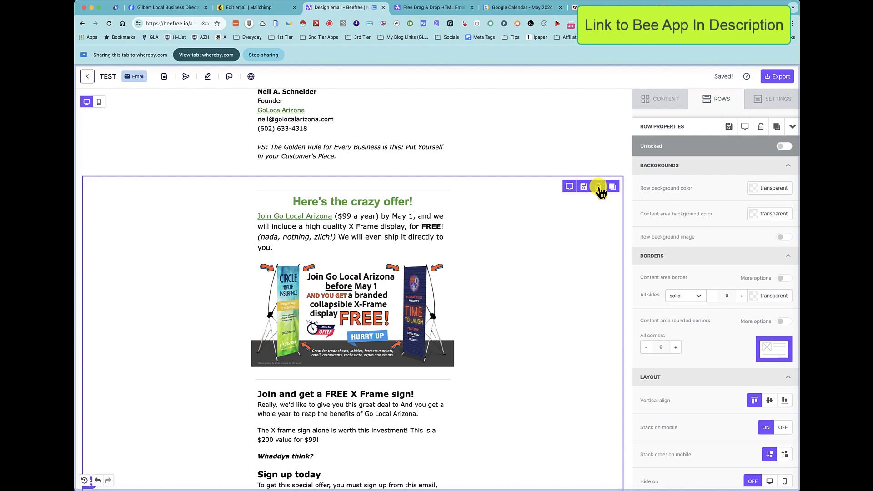
click(598, 187)
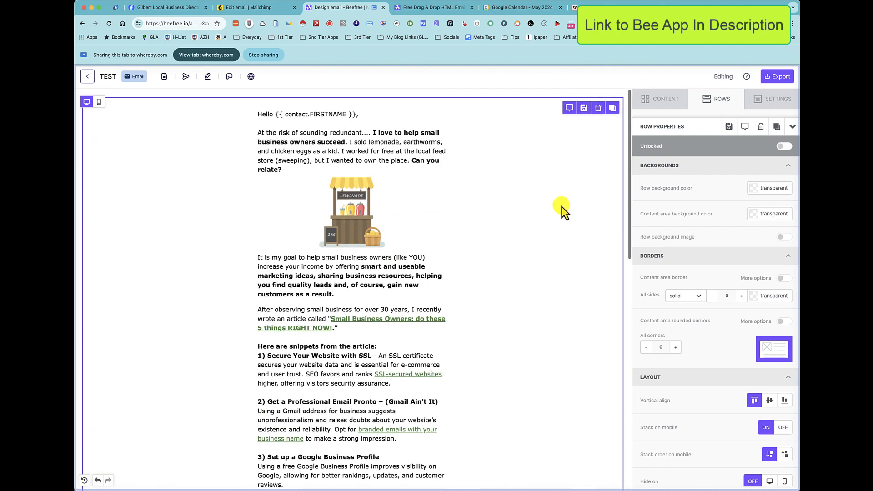
Review the email from the greeting through the article tips to the signature and unsubscribe block, with the available content blocks shown.
scroll(561, 206, down, 8)
scroll(555, 212, down, 7)
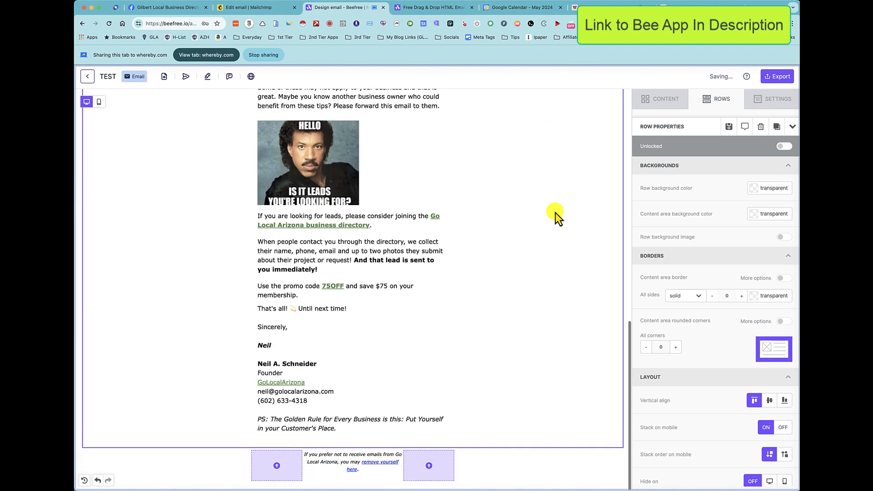
scroll(535, 214, up, 5)
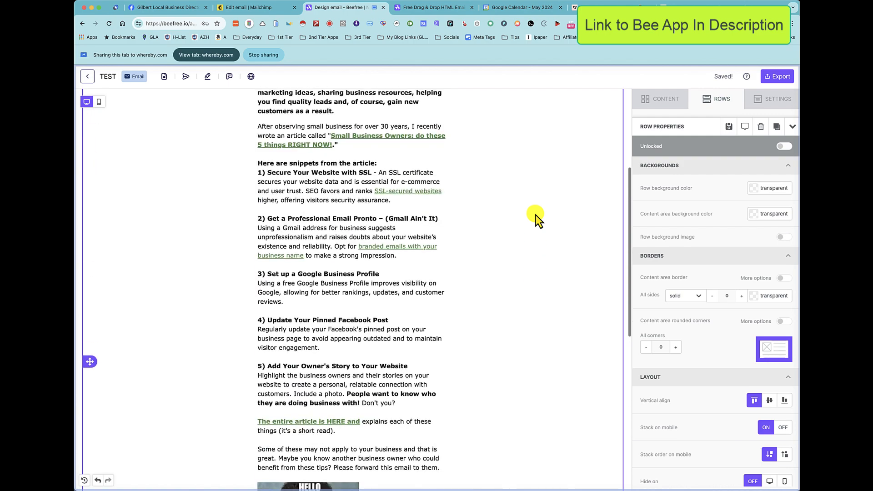
scroll(535, 214, down, 5)
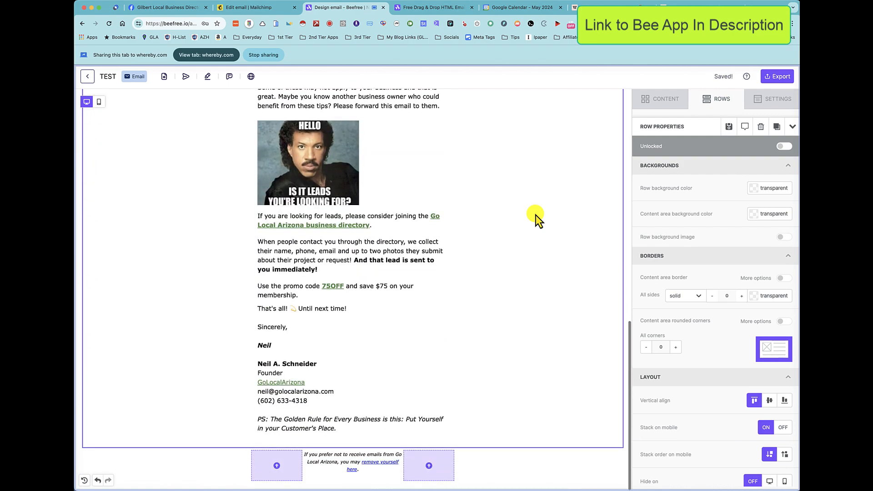
scroll(535, 215, up, 12)
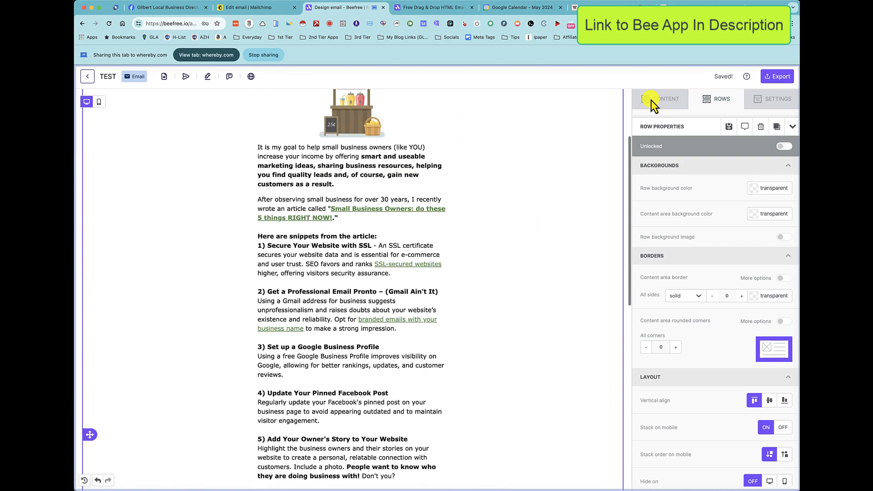
click(665, 100)
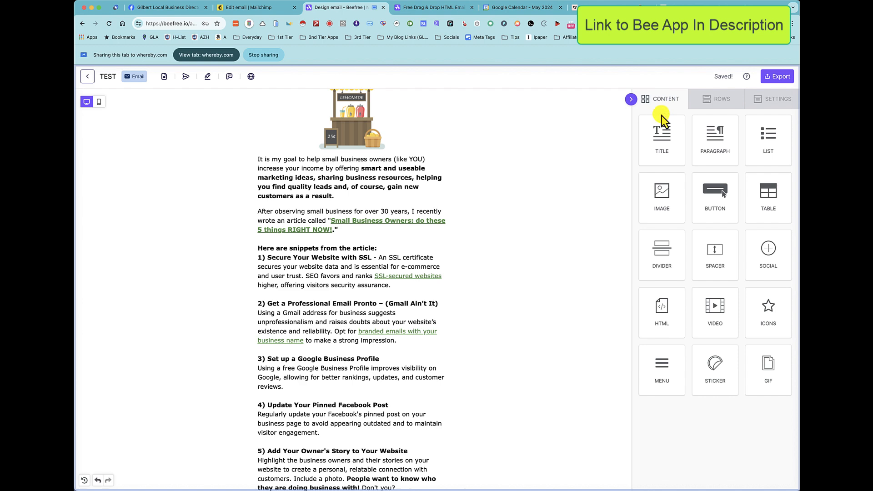
scroll(522, 172, up, 3)
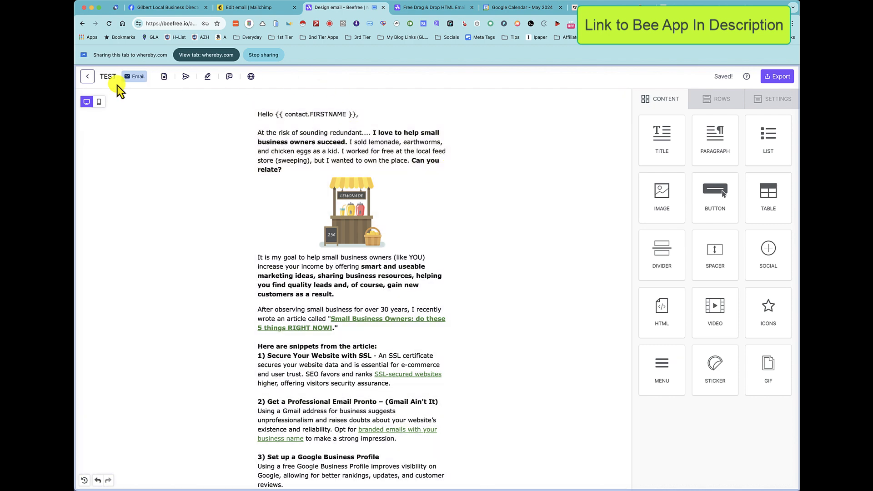
scroll(216, 167, down, 5)
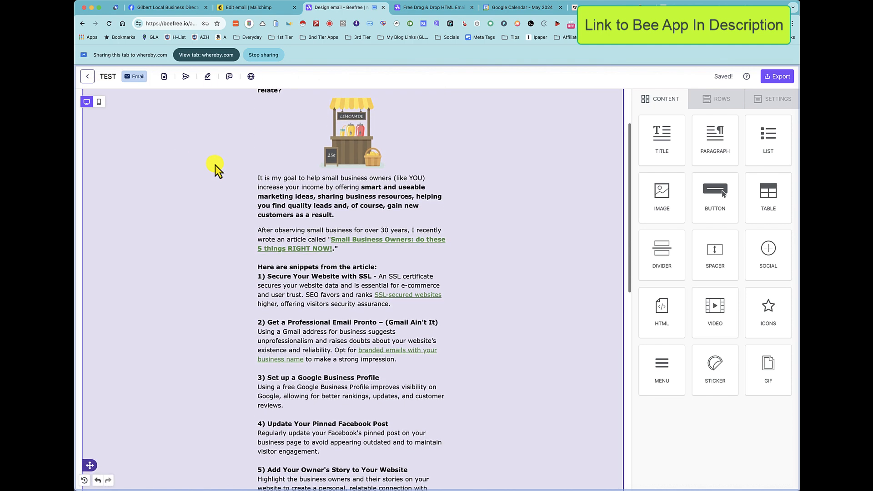
scroll(217, 164, down, 6)
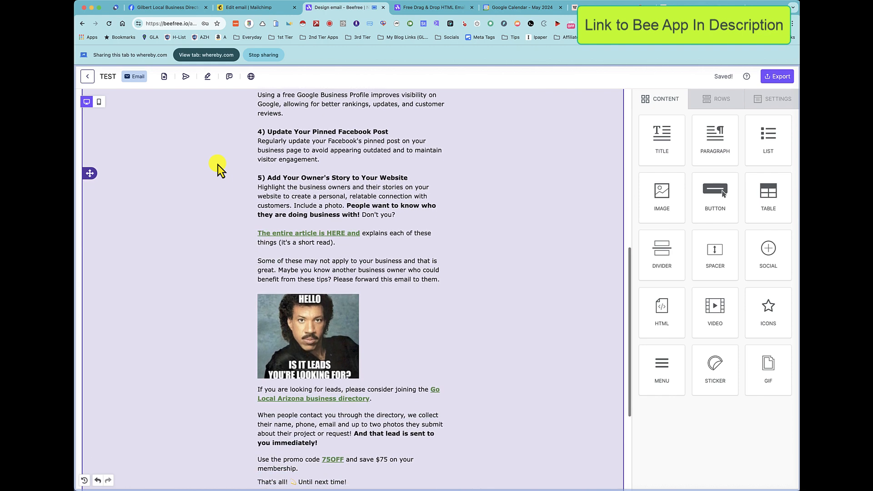
scroll(217, 167, down, 4)
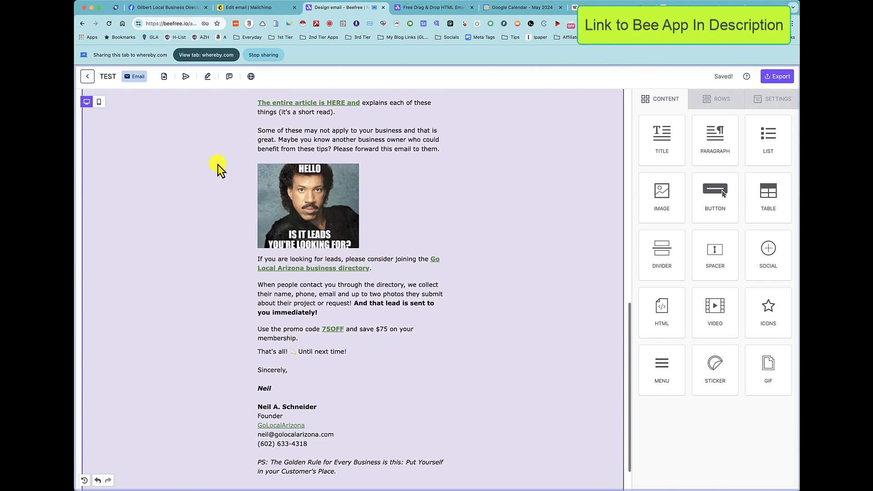
scroll(218, 165, up, 15)
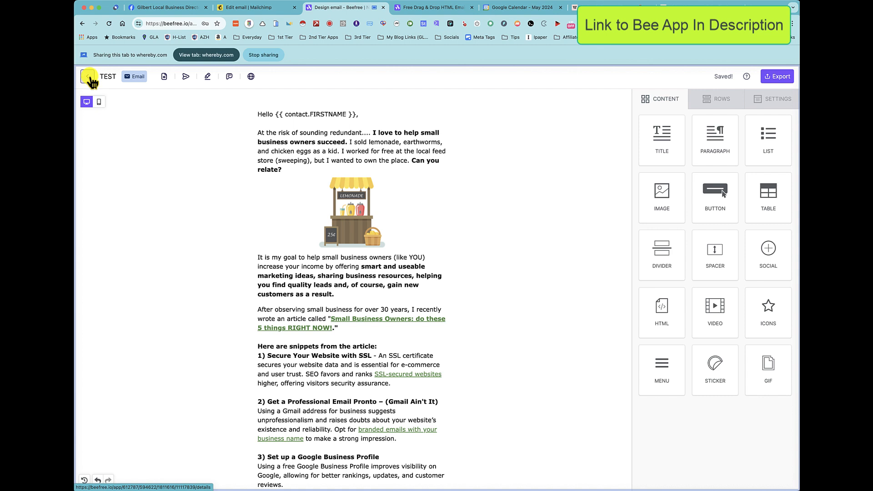
Leave the TEST email editor and go back to the overview of all project folders.
click(88, 76)
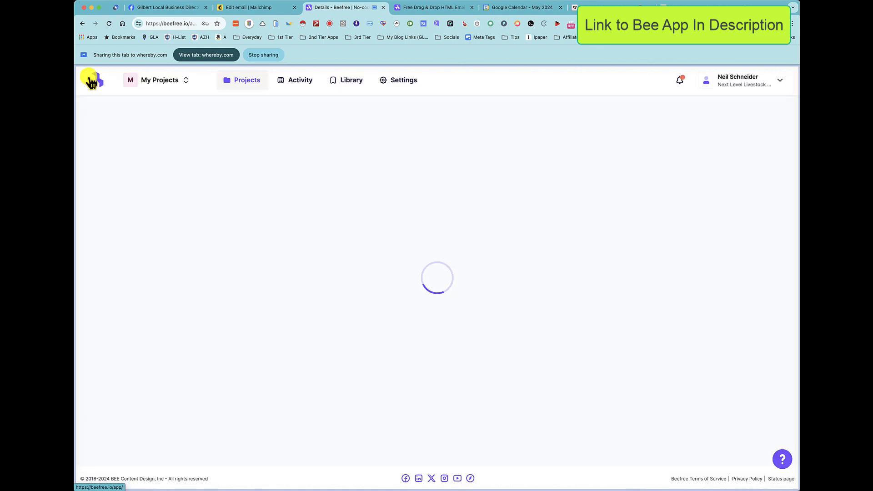
click(162, 85)
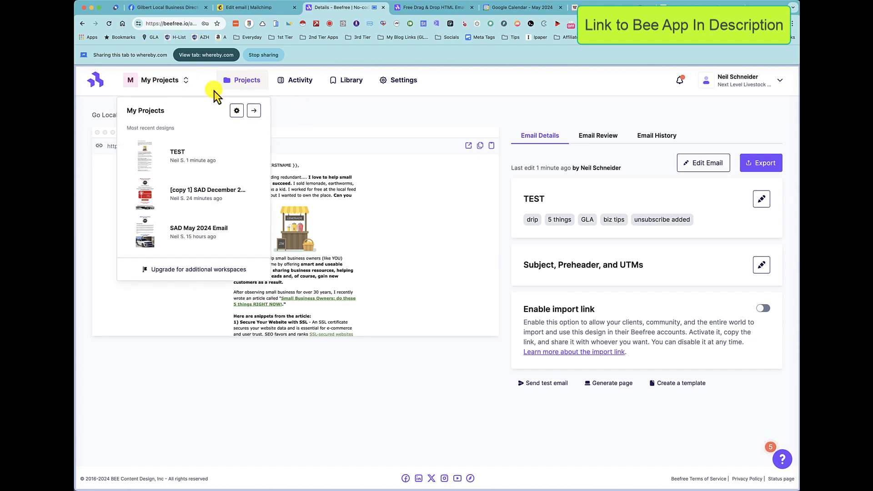
click(89, 84)
click(89, 84)
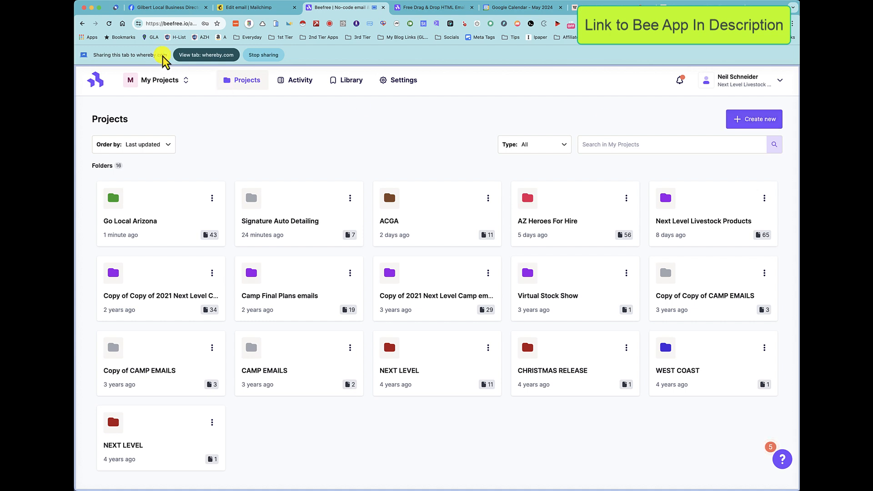
drag(162, 21, 188, 24)
click(318, 125)
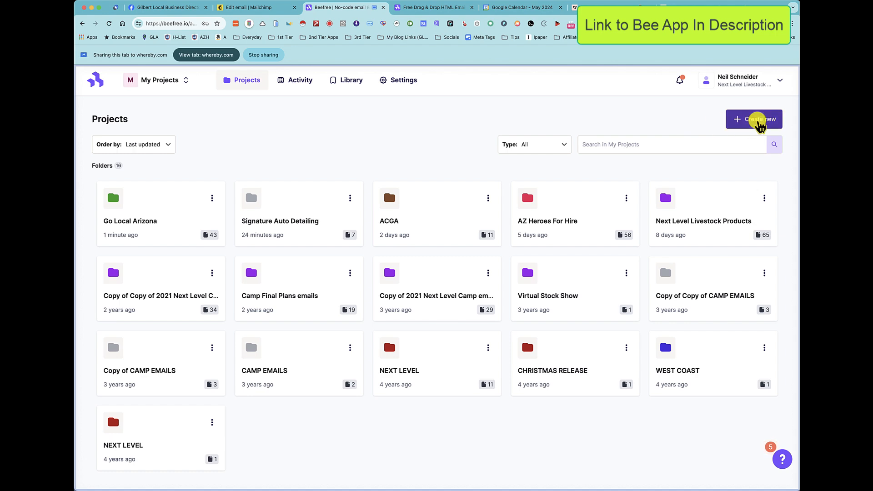
View the saved templates offered for a new email, including GLA Template Brevo, and return to the projects overview.
click(753, 126)
click(396, 225)
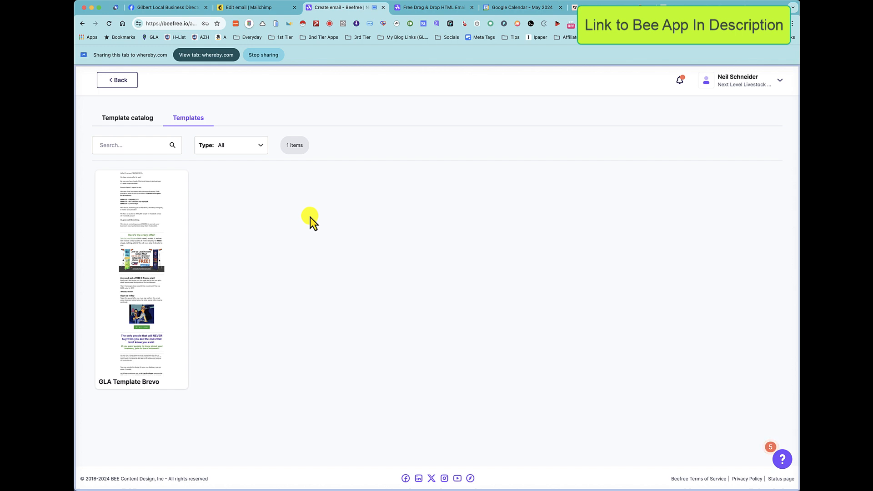
mouse_move(137, 233)
click(117, 80)
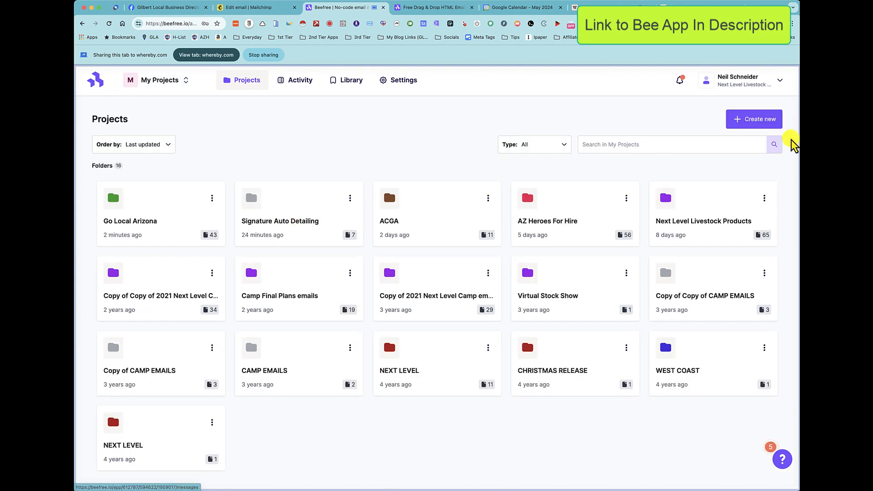
Create a new email from the Blank template after browsing the designs in the template catalog.
click(753, 119)
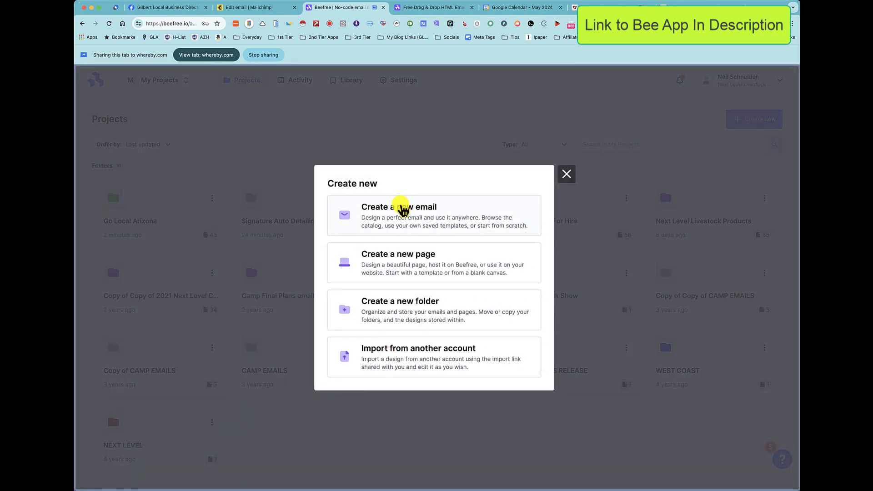
click(400, 205)
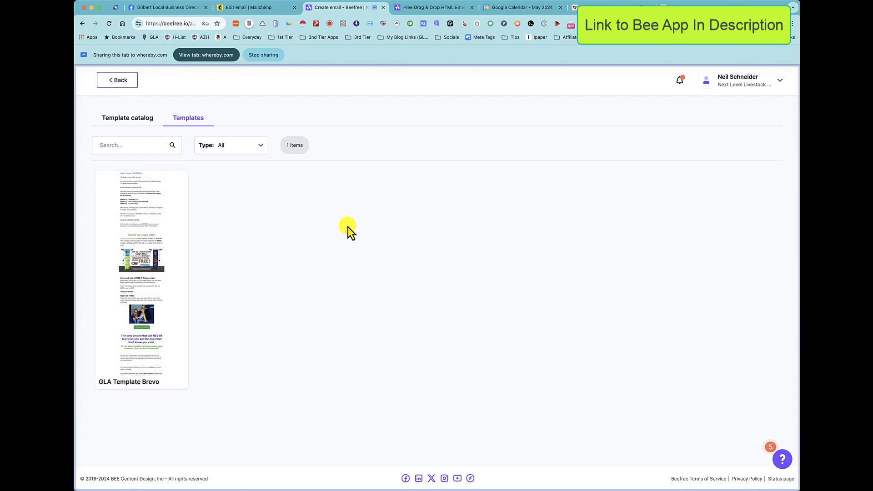
click(129, 119)
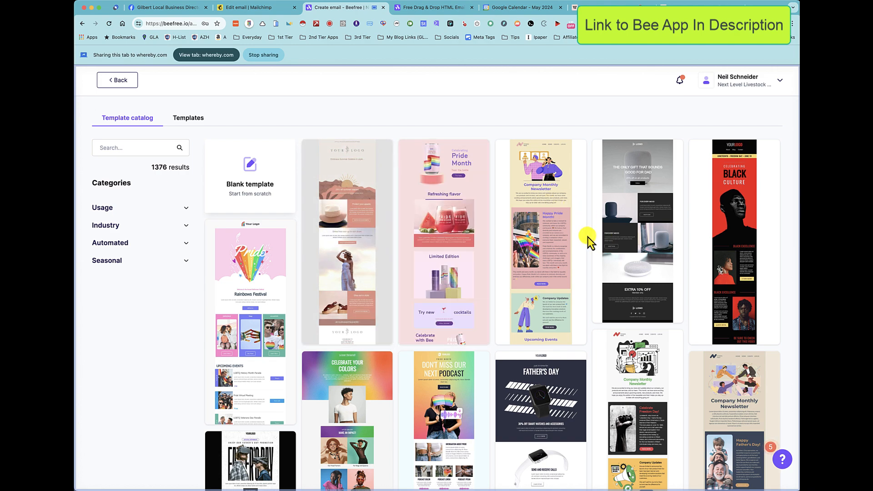
scroll(588, 236, down, 6)
scroll(562, 231, down, 12)
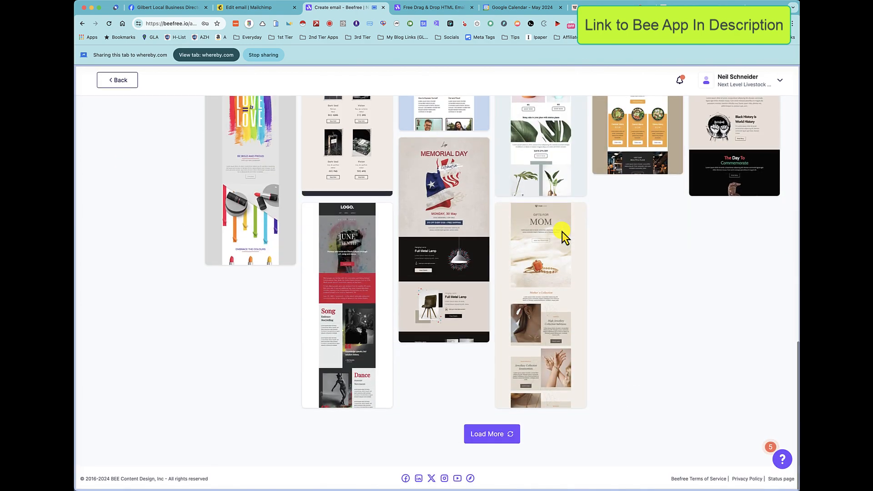
scroll(648, 177, up, 2)
scroll(647, 178, up, 15)
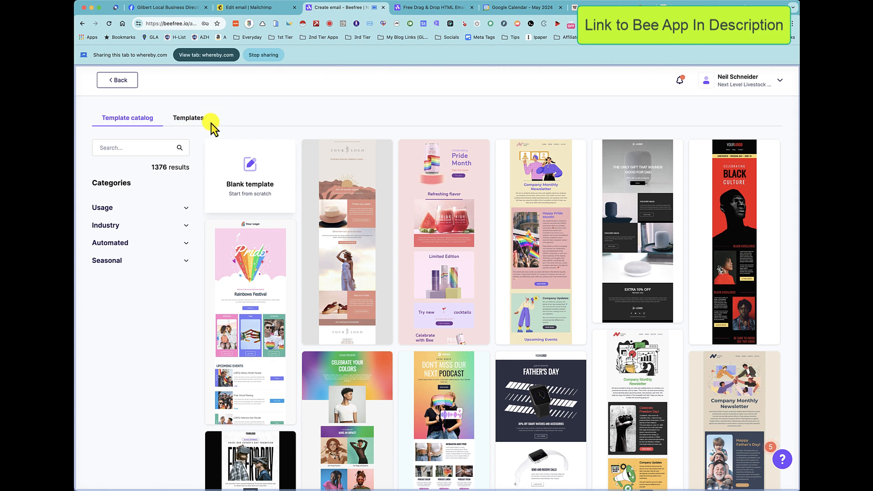
click(250, 170)
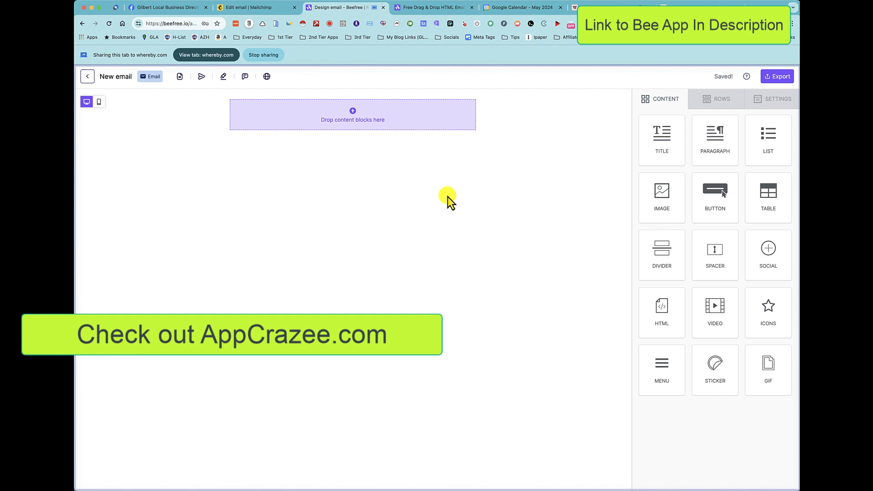
Look through the row collections for the blank email, including My Saved Rows and Mailchimp Footers.
click(728, 100)
click(705, 130)
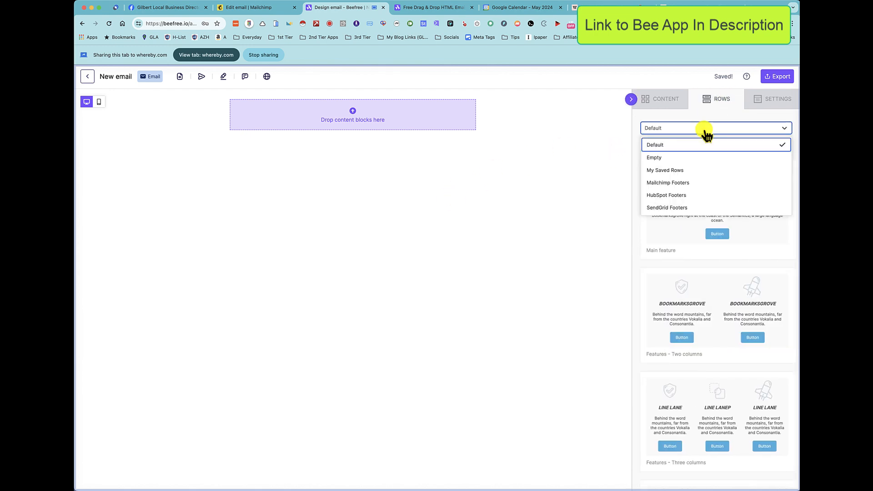
click(677, 171)
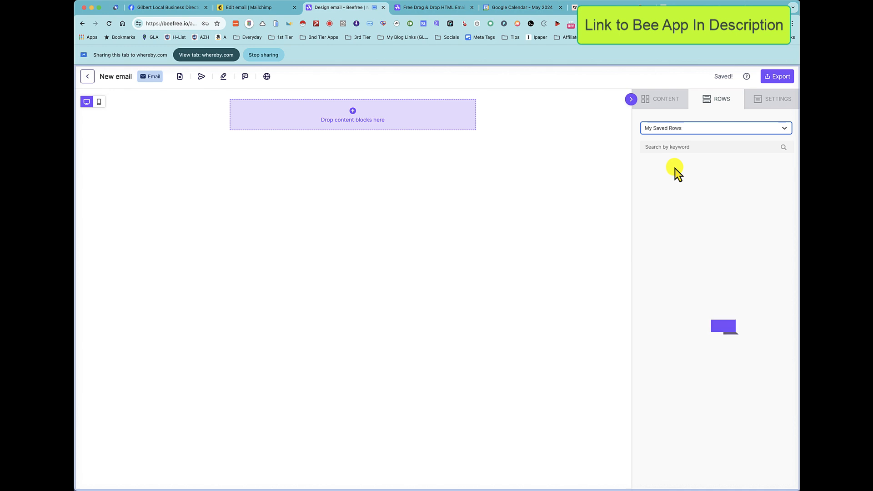
click(691, 130)
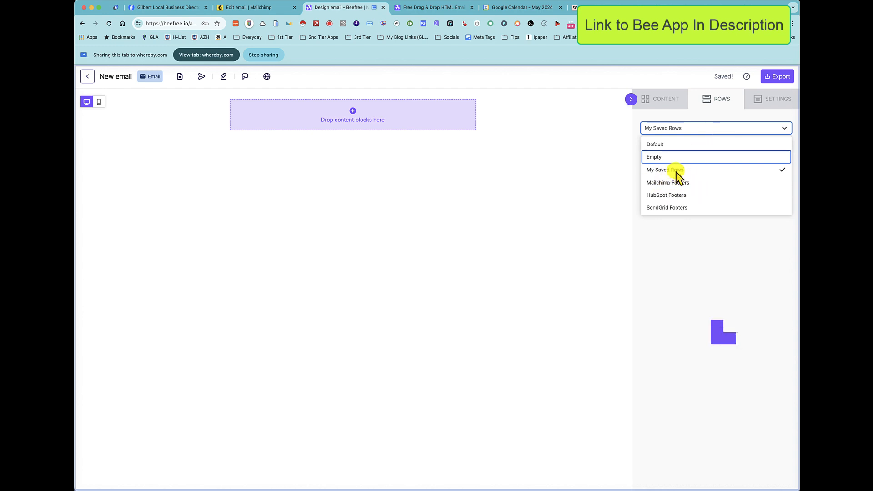
click(677, 131)
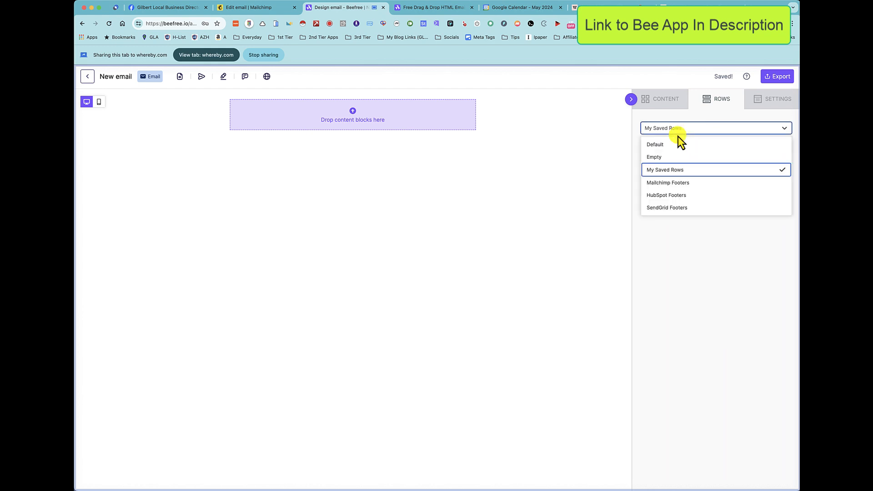
click(662, 183)
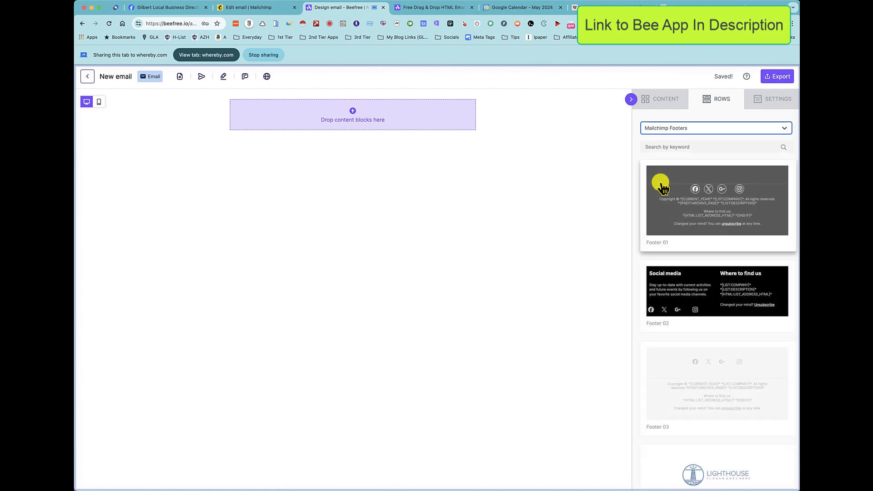
scroll(705, 216, down, 1)
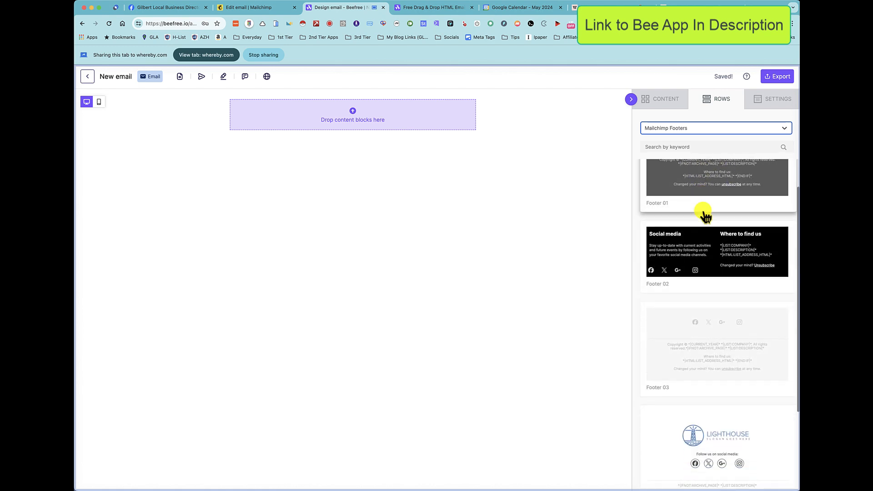
Add the Mailchimp footer row Footer 01 below the empty content row of the email.
scroll(705, 214, down, 3)
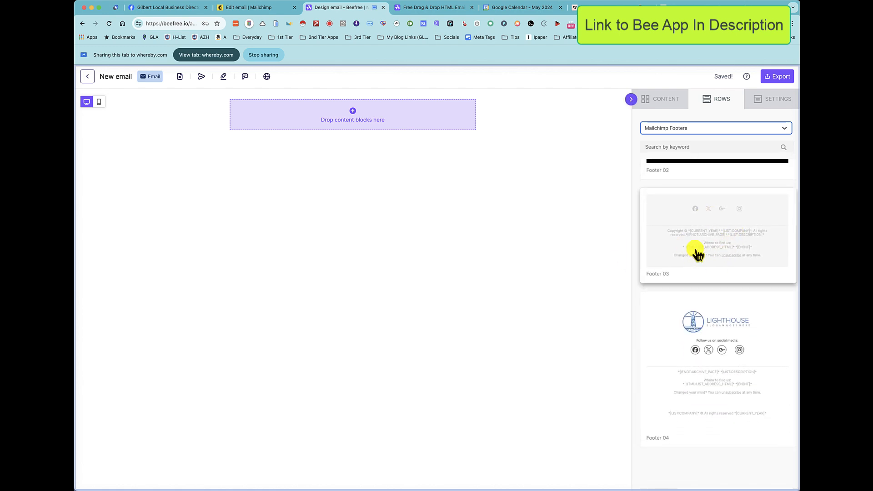
scroll(712, 303, up, 1)
scroll(712, 304, up, 3)
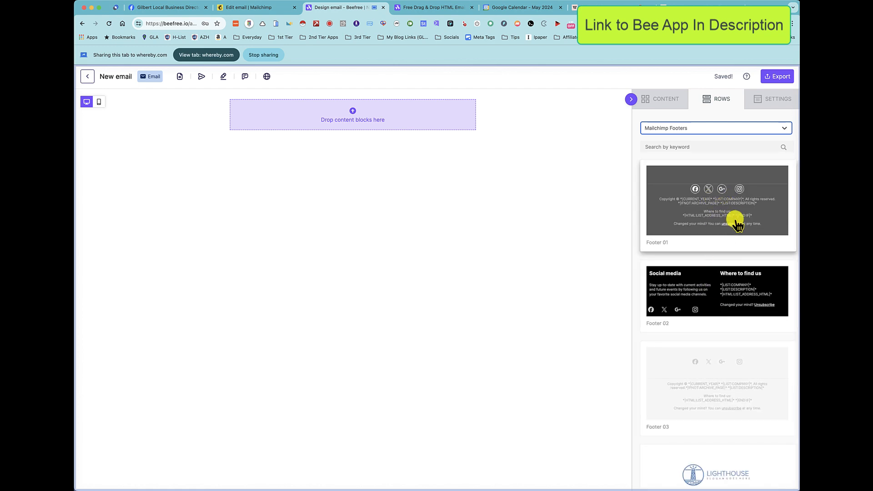
drag(725, 219, 309, 132)
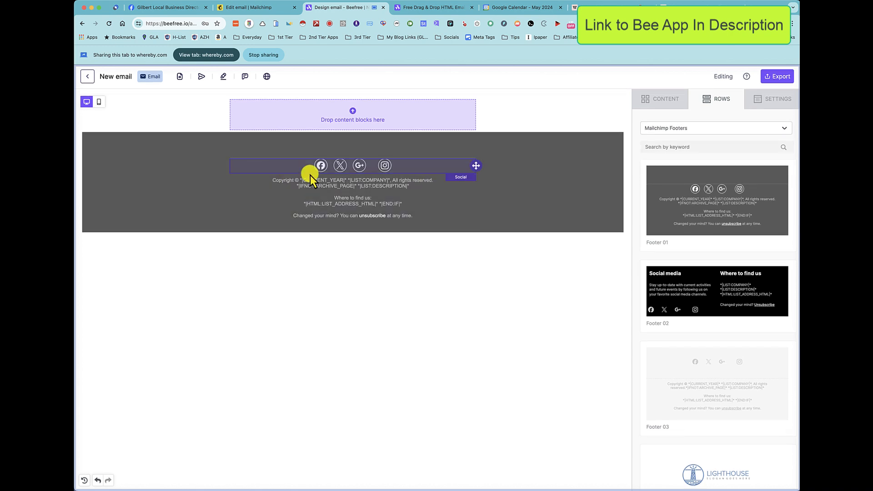
Set the footer row's background color to red, #e84e4e.
click(583, 159)
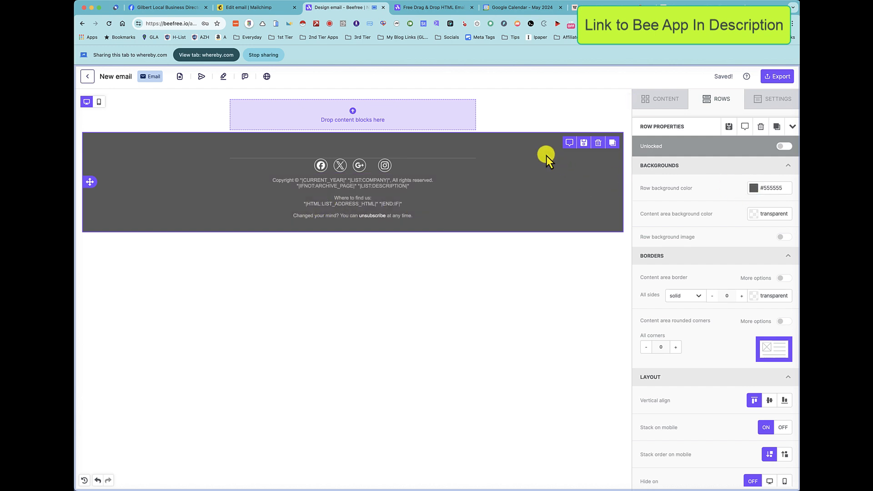
click(753, 190)
mouse_move(729, 196)
mouse_down()
mouse_move(715, 209)
mouse_move(721, 190)
mouse_move(705, 190)
mouse_move(714, 190)
mouse_up()
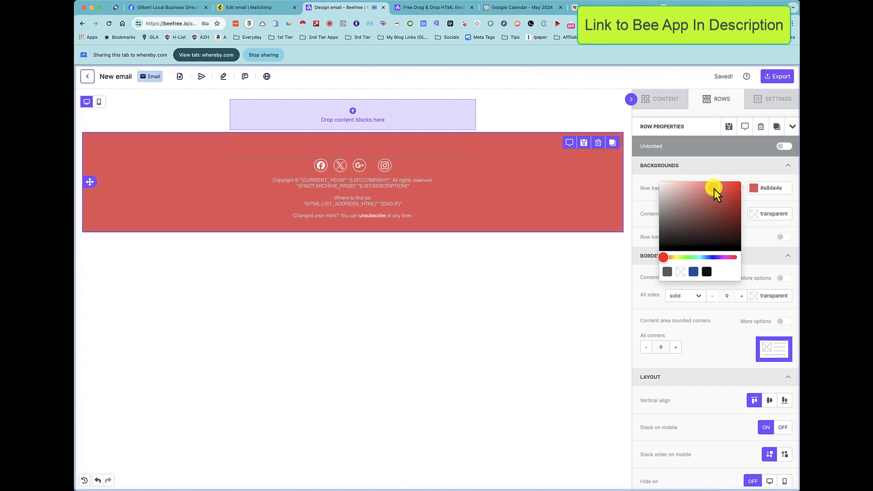
click(524, 131)
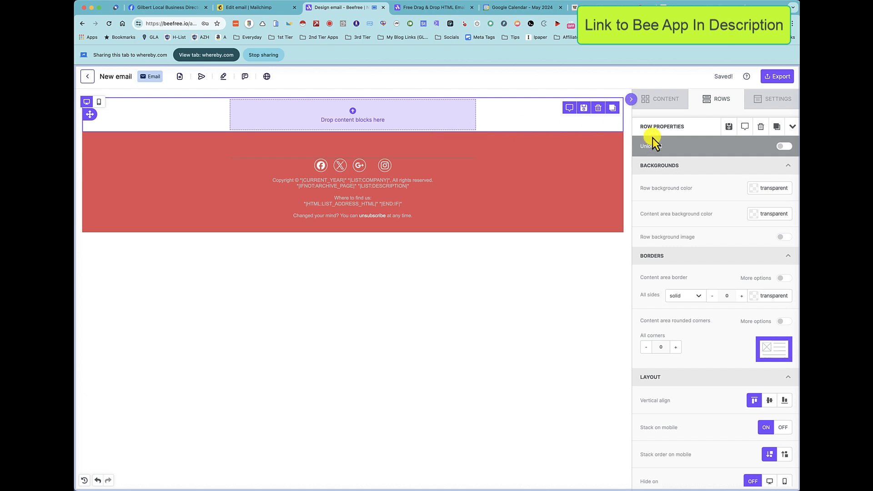
View the content blocks and the Default rows, and switch the row collection to Empty.
click(670, 107)
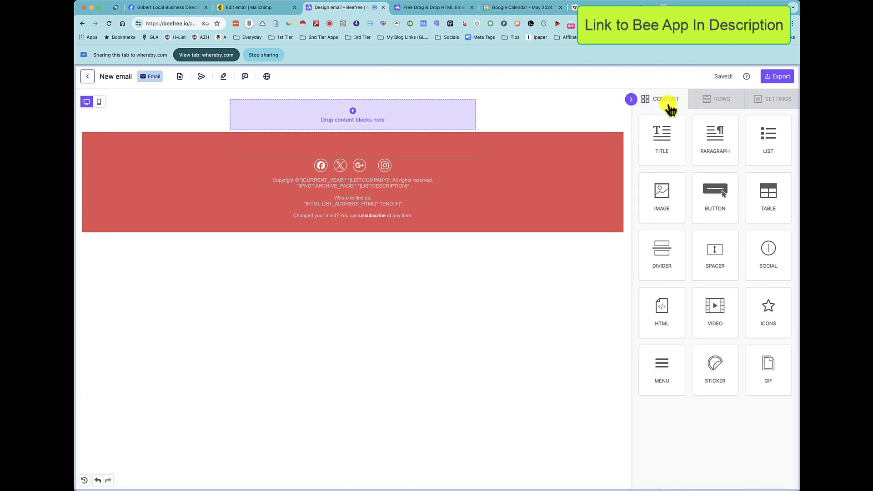
click(714, 108)
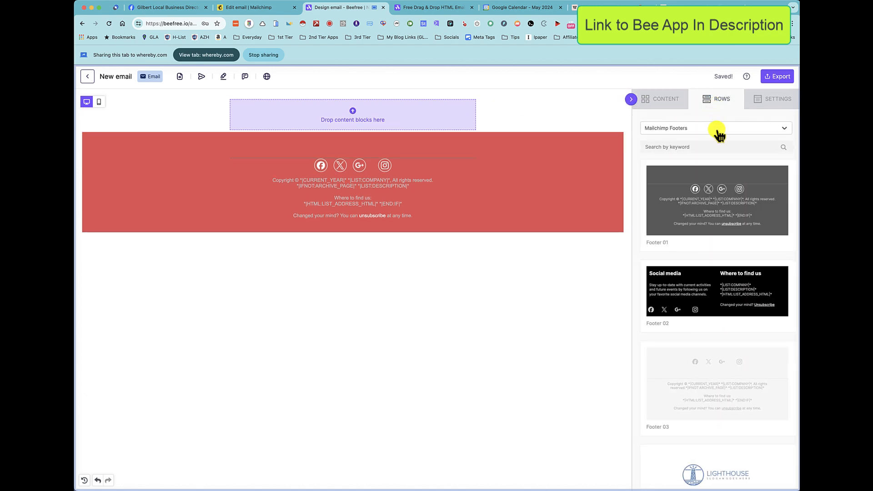
click(672, 128)
click(663, 142)
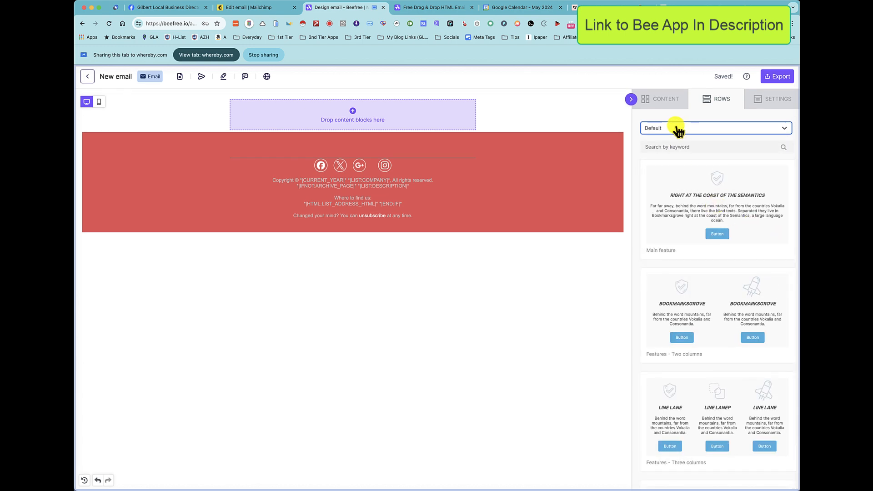
click(677, 129)
click(668, 157)
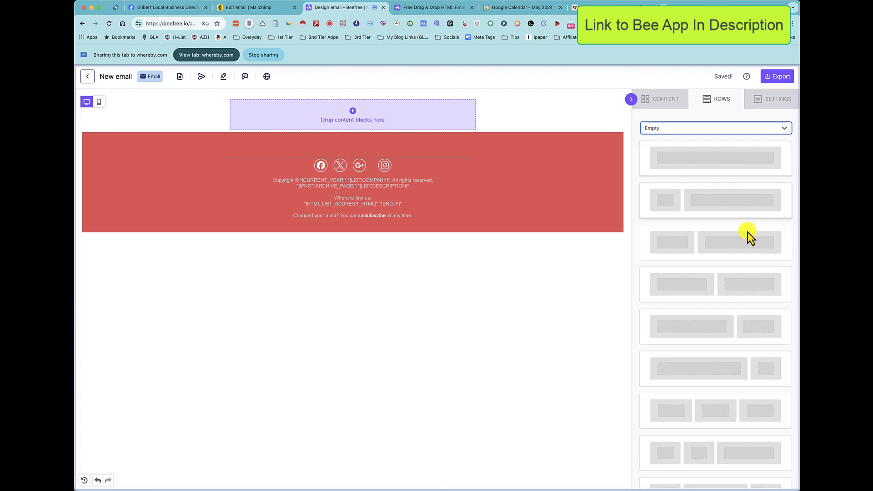
Insert two single-column empty rows and one row with two equal columns between the top row and the footer.
scroll(732, 340, down, 3)
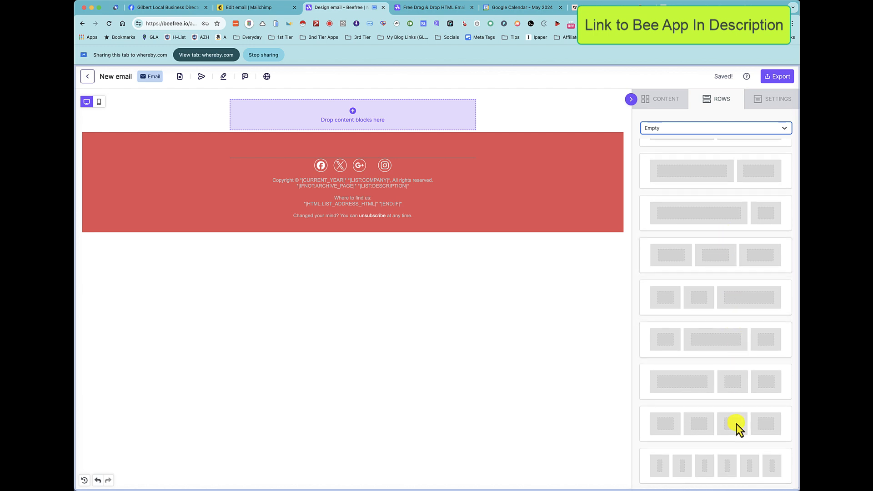
scroll(726, 287, up, 3)
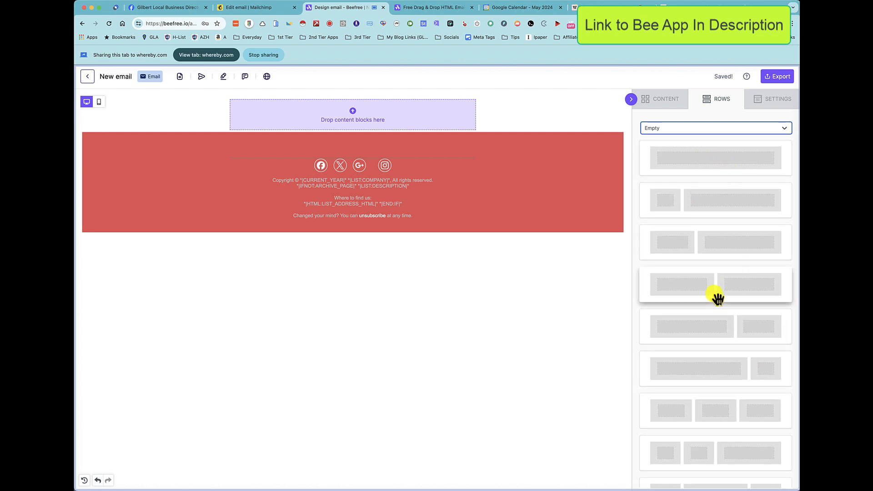
scroll(687, 242, down, 2)
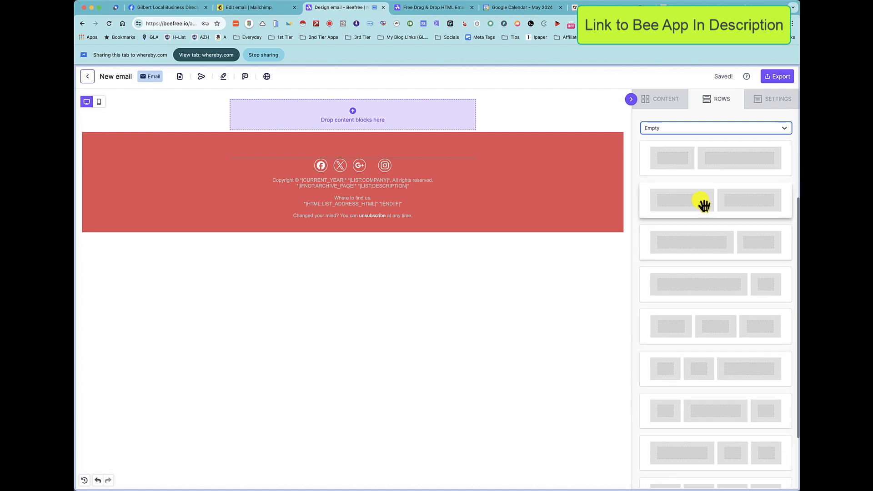
scroll(721, 354, down, 2)
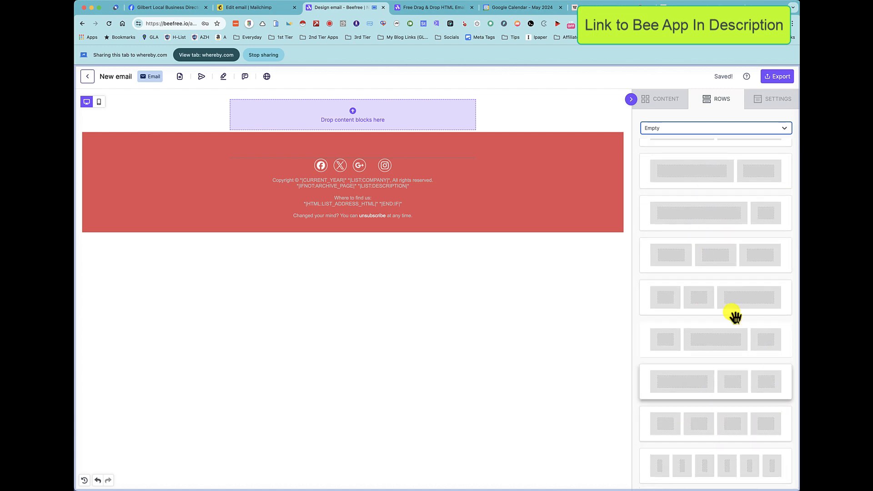
scroll(731, 305, up, 5)
drag(741, 168, 337, 113)
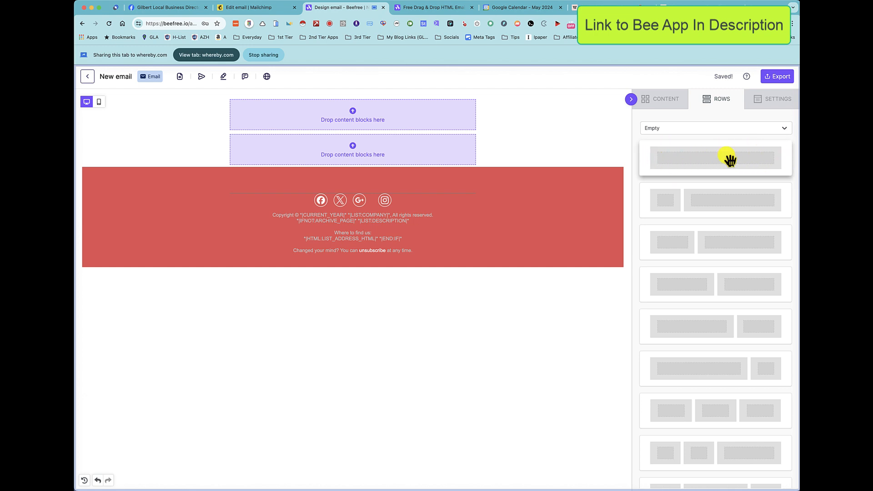
drag(703, 241, 364, 170)
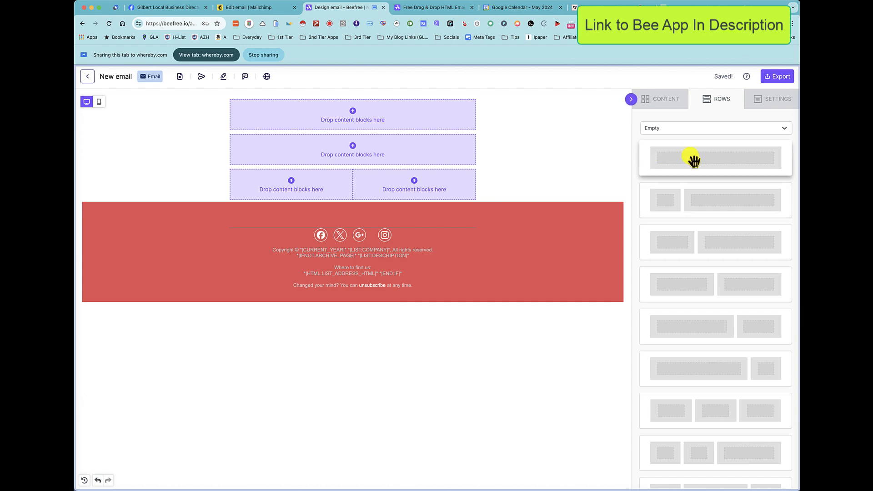
drag(694, 159, 459, 166)
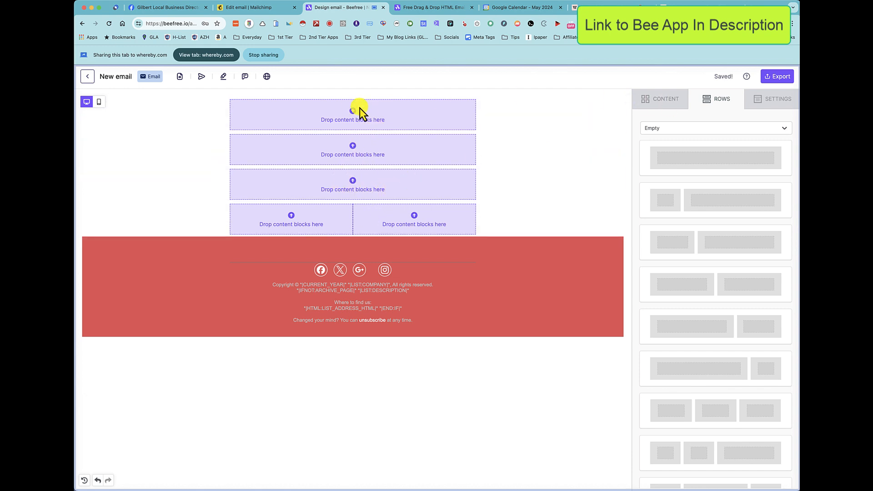
Add a title block reading WELCOME to the top row and center it.
click(662, 99)
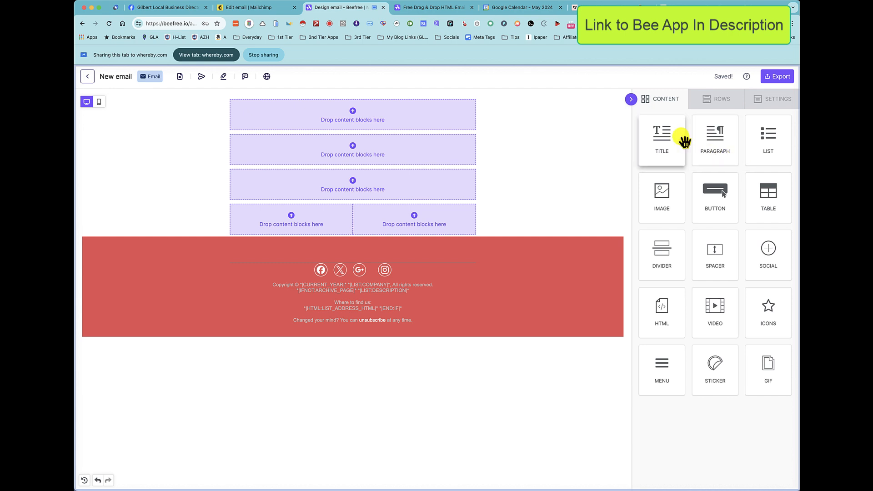
drag(677, 139, 369, 115)
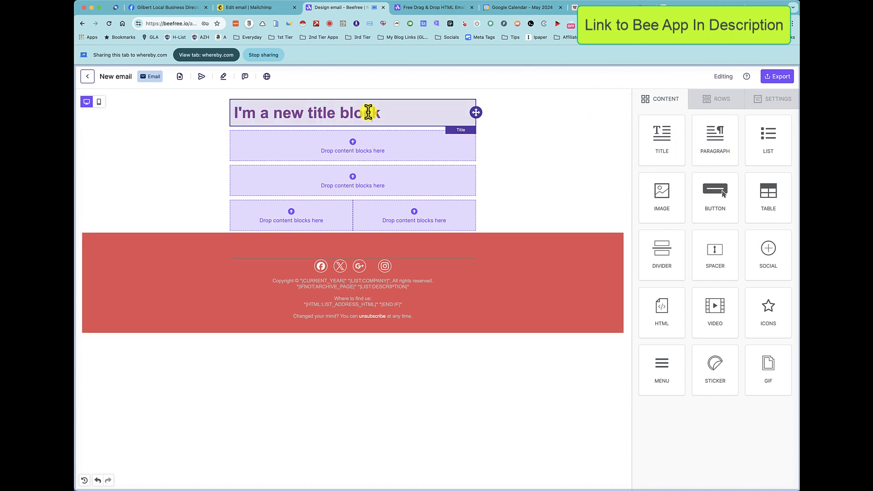
click(368, 112)
key(super+a)
text(WELCOME)
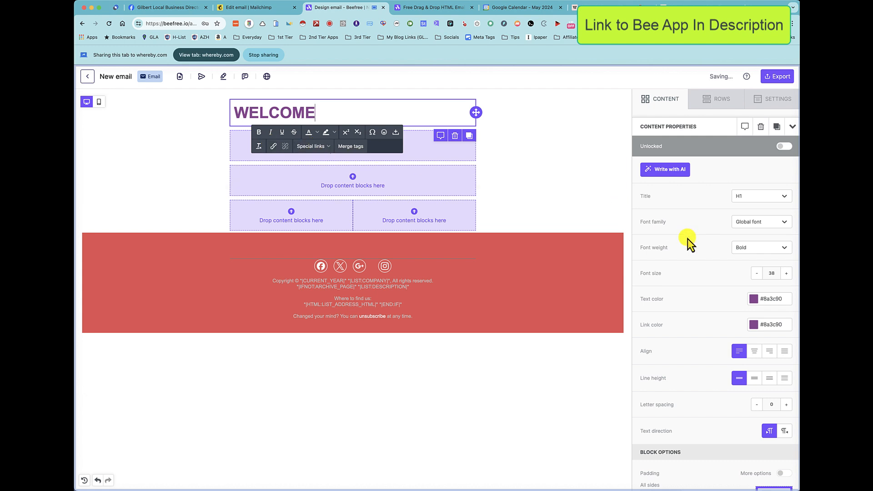
click(754, 351)
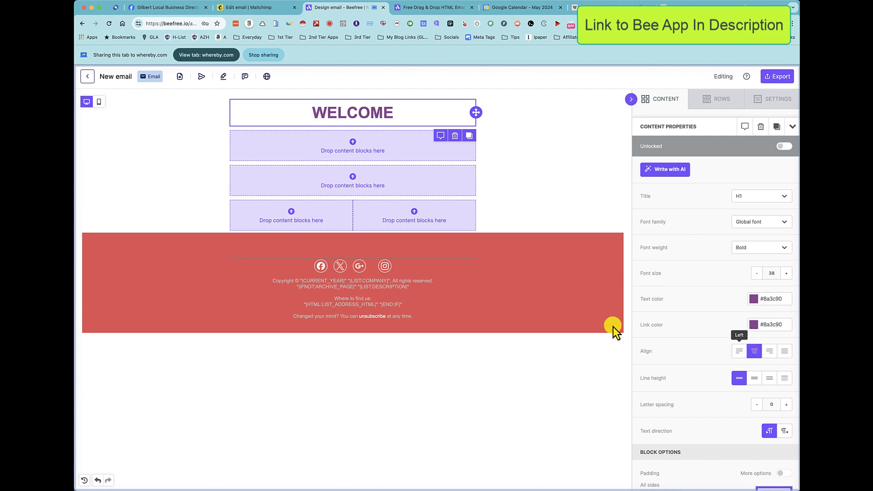
Set the WELCOME title's text color to green, #4fa411.
click(380, 116)
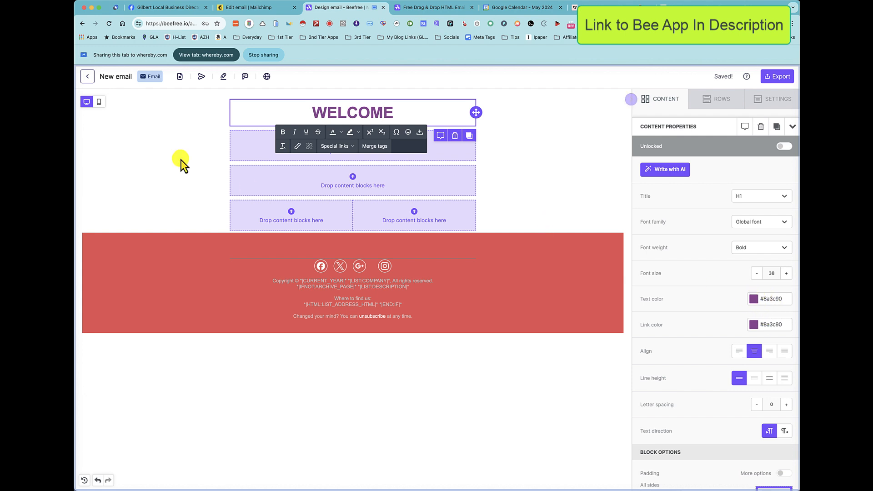
click(333, 112)
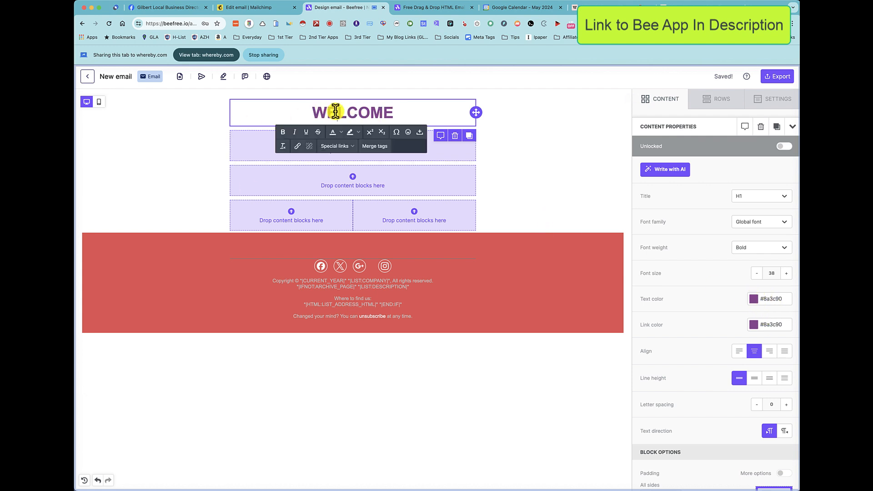
click(753, 300)
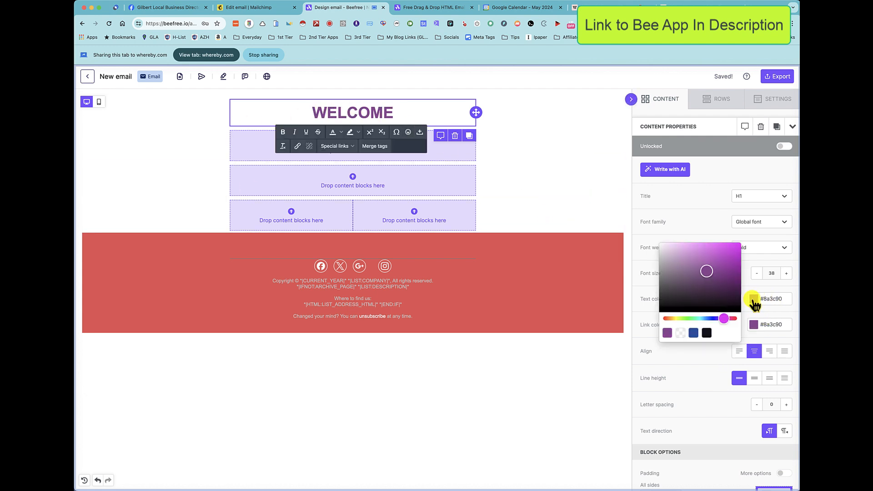
drag(714, 284, 682, 320)
mouse_move(729, 257)
mouse_down()
mouse_move(734, 248)
mouse_move(733, 266)
mouse_up()
click(578, 201)
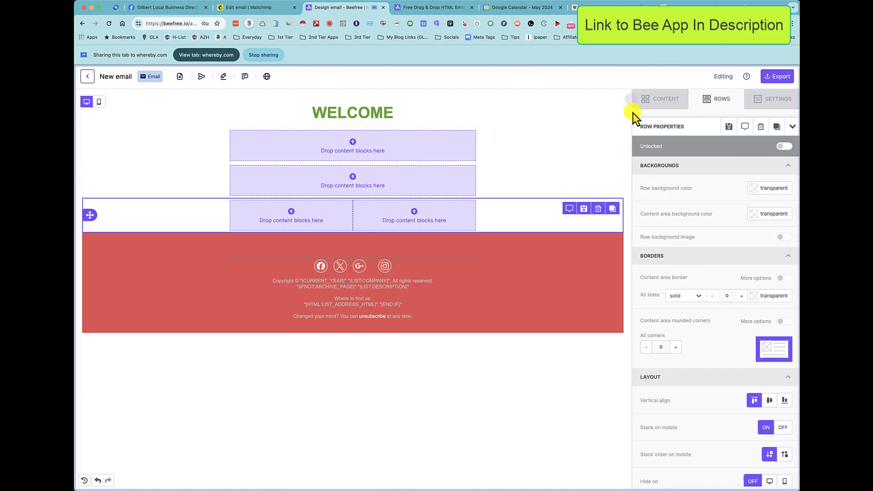
click(662, 100)
drag(661, 139, 445, 129)
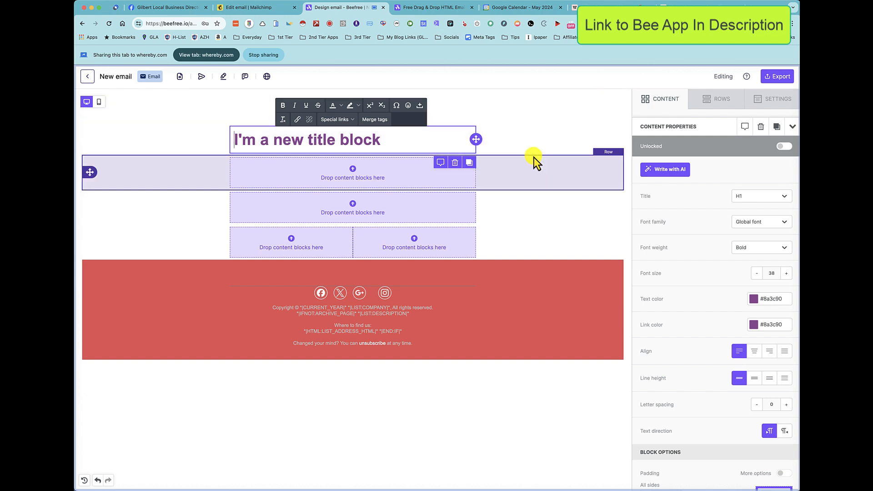
click(97, 480)
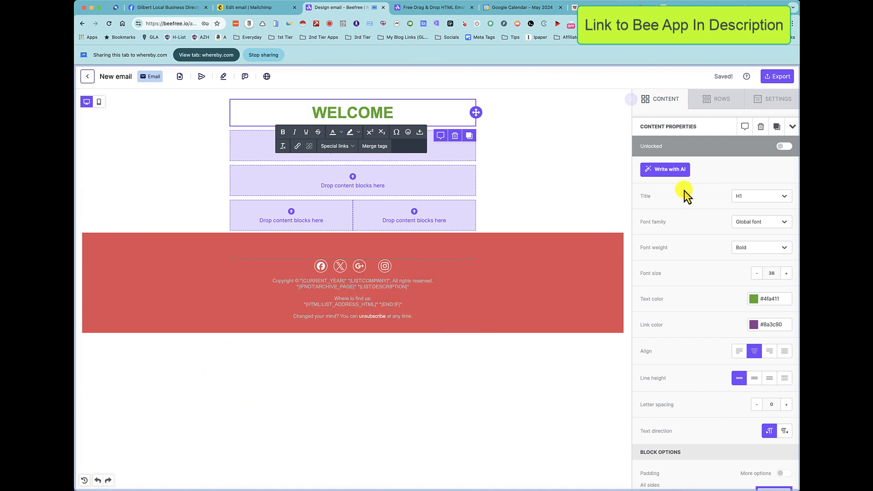
Add a paragraph block in the row below WELCOME and replace its default text with four paragraphs of Lorem ipsum placeholder text.
click(666, 97)
drag(717, 138, 385, 157)
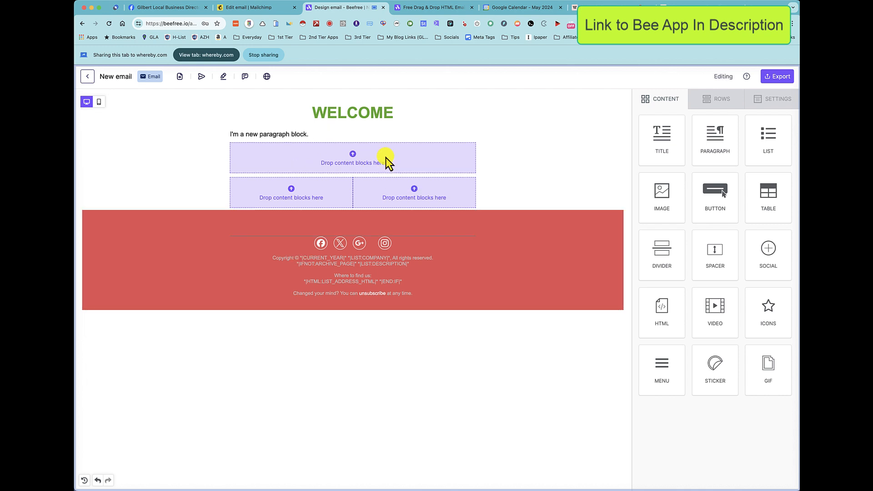
click(266, 135)
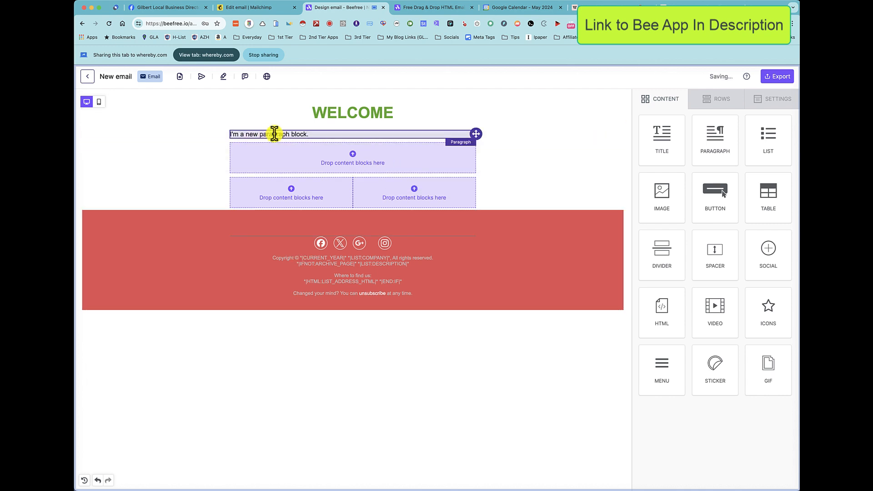
triple_click(275, 134)
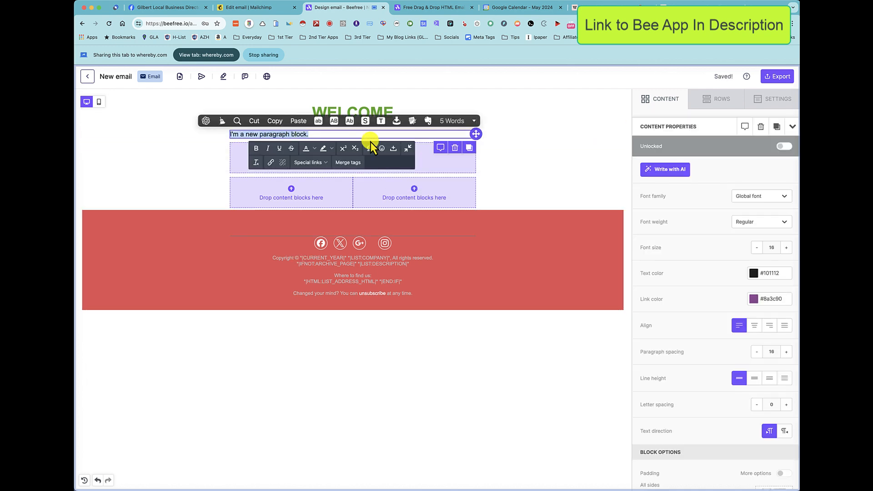
text(lore)
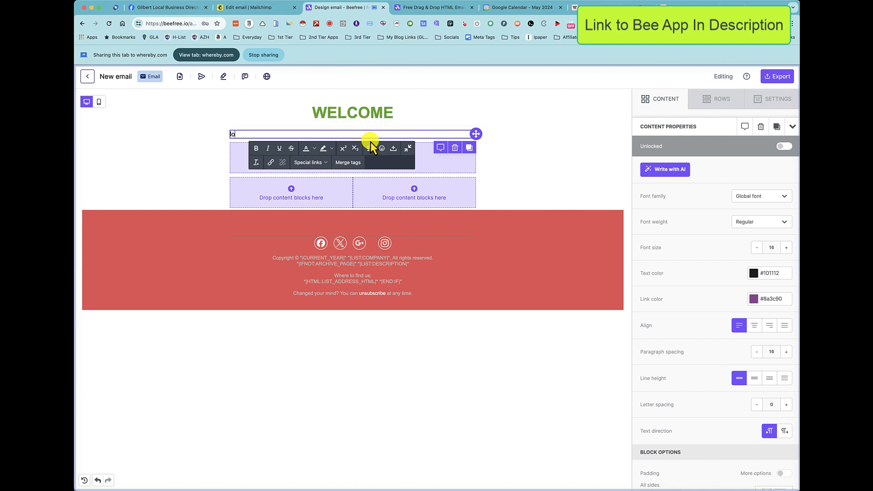
key(BackSpace)
key(BackSpace)
key(BackSpace)
key(BackSpace)
text(#lor)
text(e)
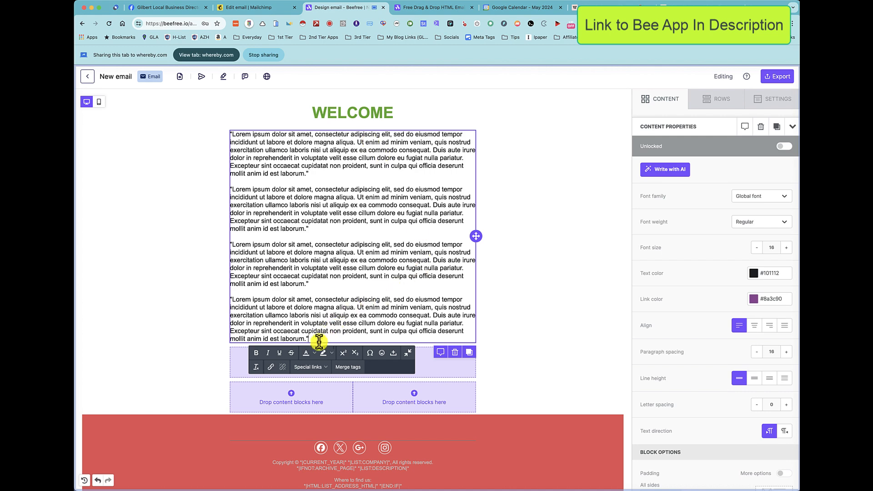
Delete the last two Lorem ipsum paragraphs from the text block under the WELCOME title.
drag(319, 341, 231, 243)
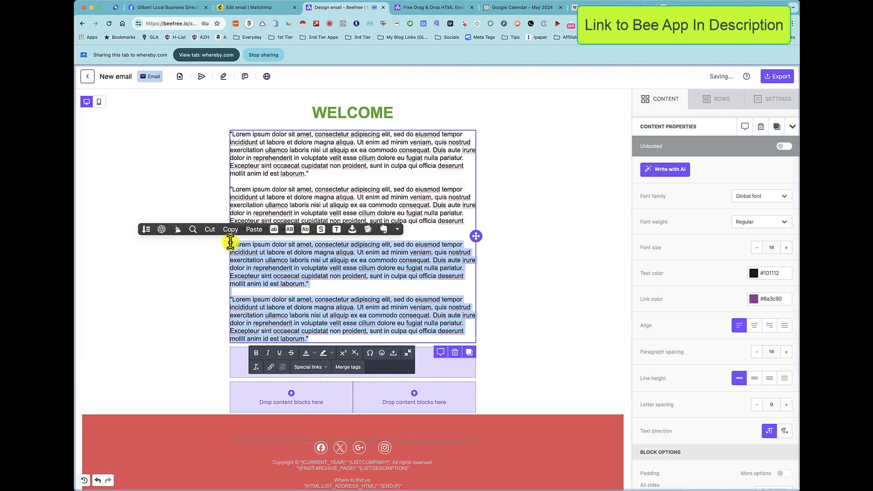
key(BackSpace)
click(523, 165)
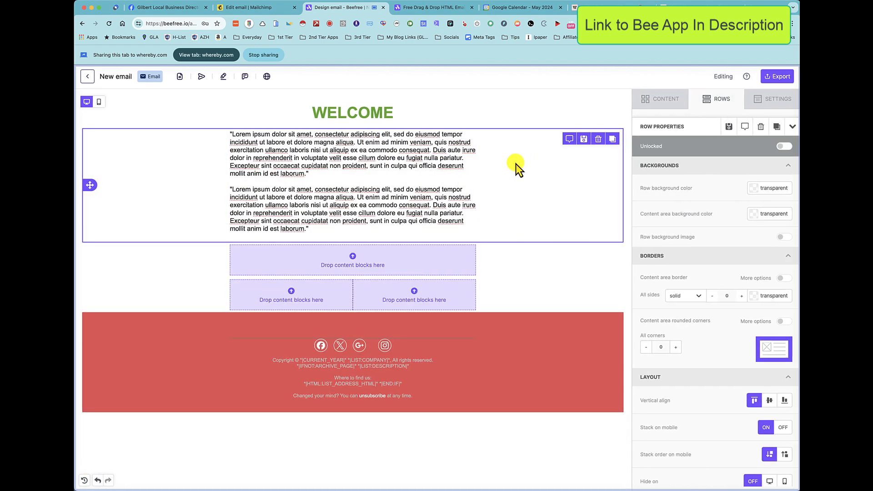
click(391, 173)
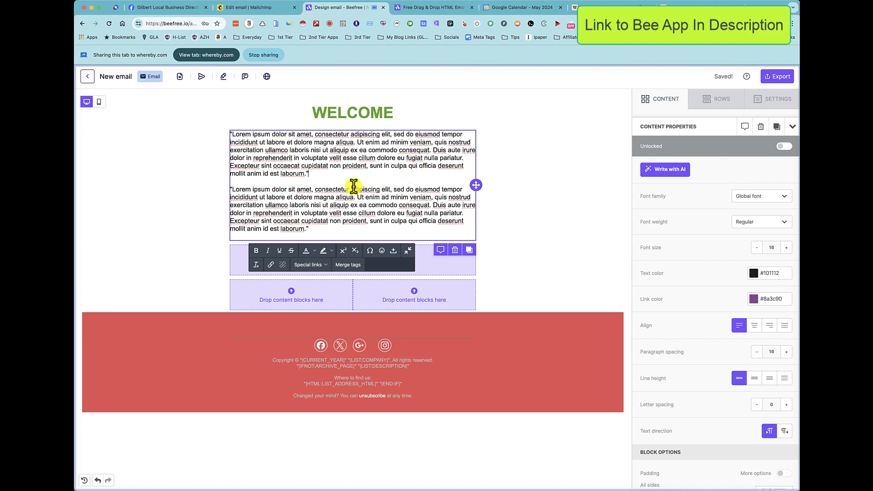
Make the last sentence of the first Lorem ipsum paragraph bold and italic, and color it dark blue.
shift+click(231, 166)
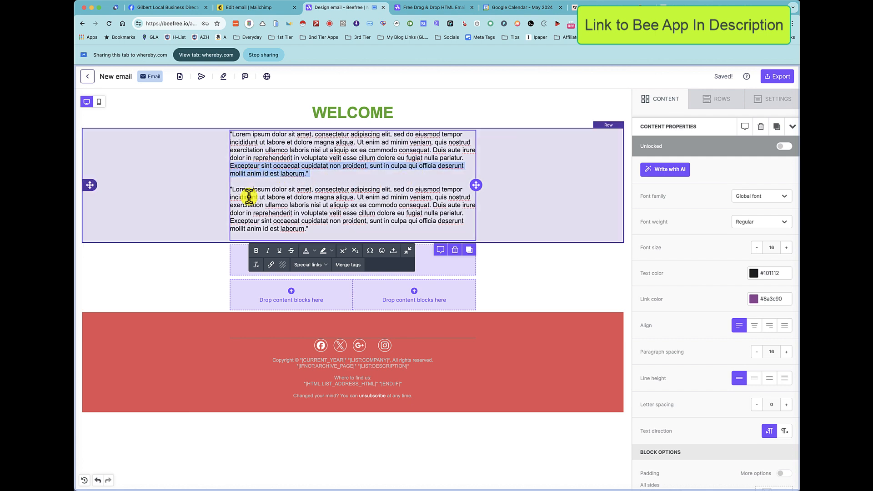
click(256, 250)
click(268, 250)
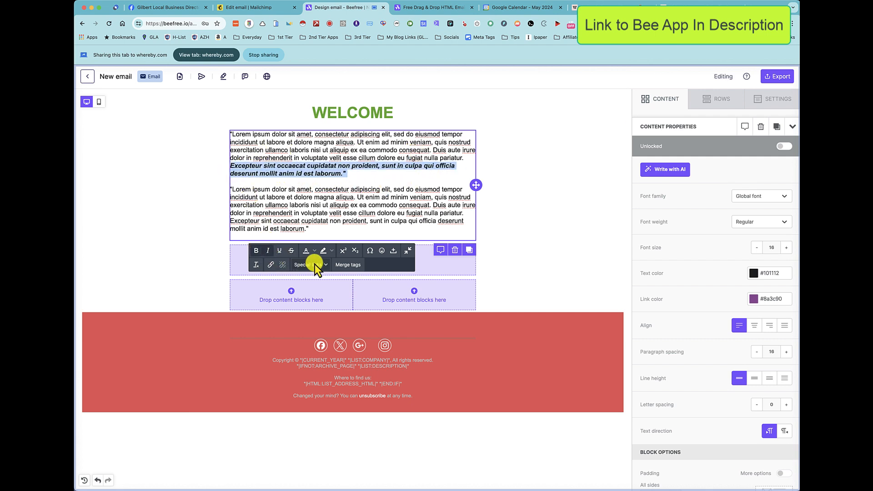
click(316, 250)
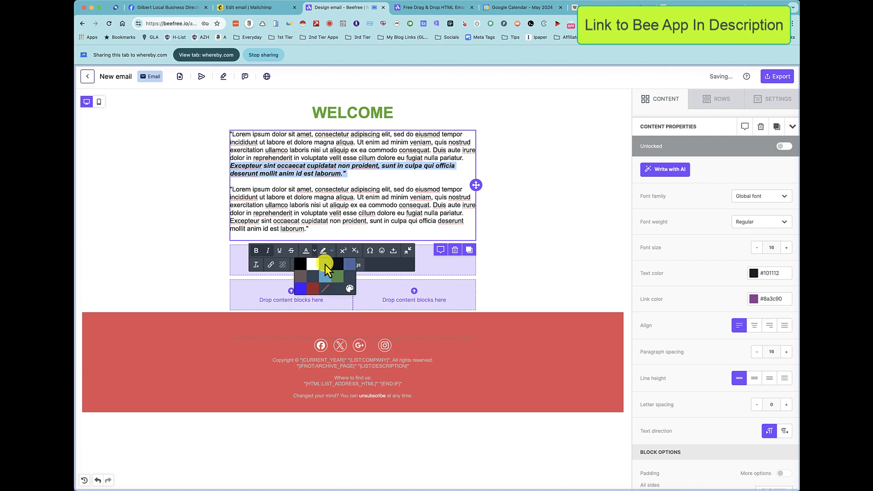
click(325, 267)
click(348, 150)
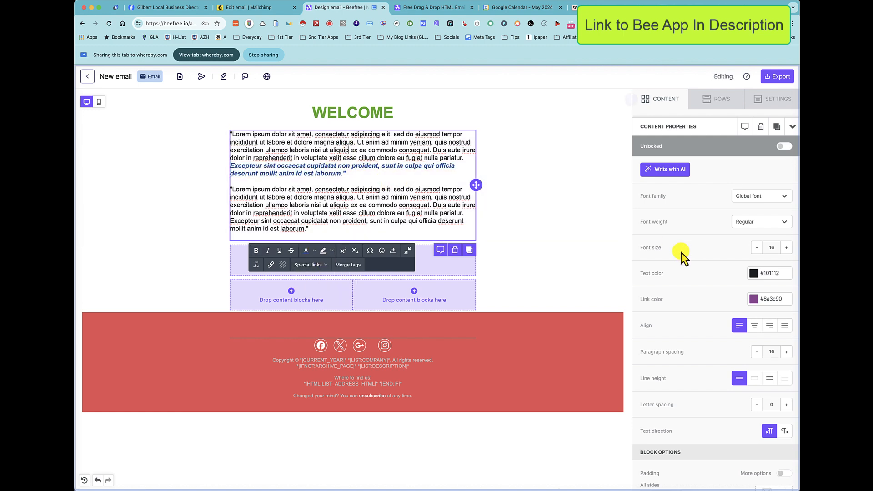
Raise the paragraph block's font size to 20, and bring it back down to 15.
click(786, 247)
click(785, 247)
click(786, 247)
click(785, 248)
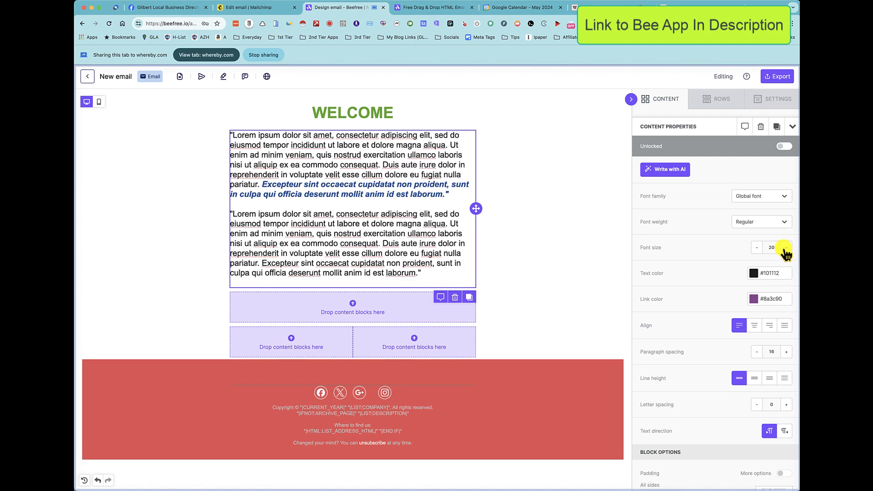
click(756, 247)
click(756, 247)
click(757, 248)
click(756, 247)
click(757, 248)
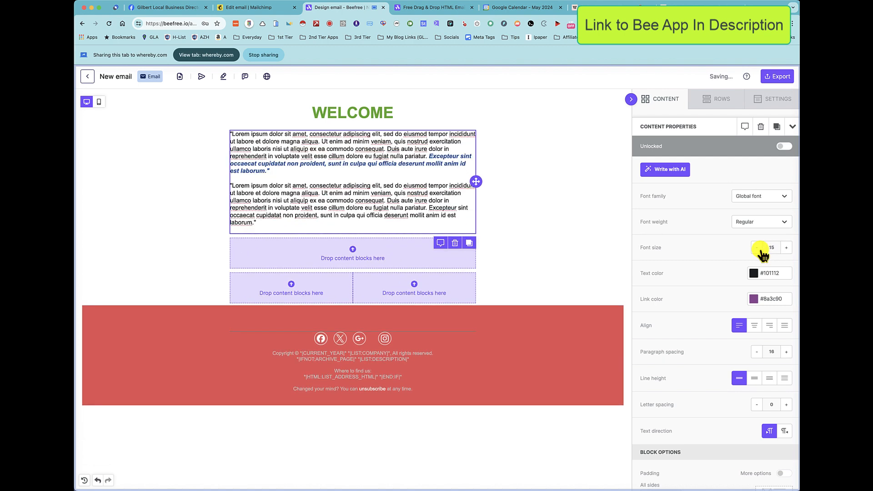
Set the paragraph block's text color to blue, #2177cd.
click(754, 272)
click(707, 247)
click(727, 232)
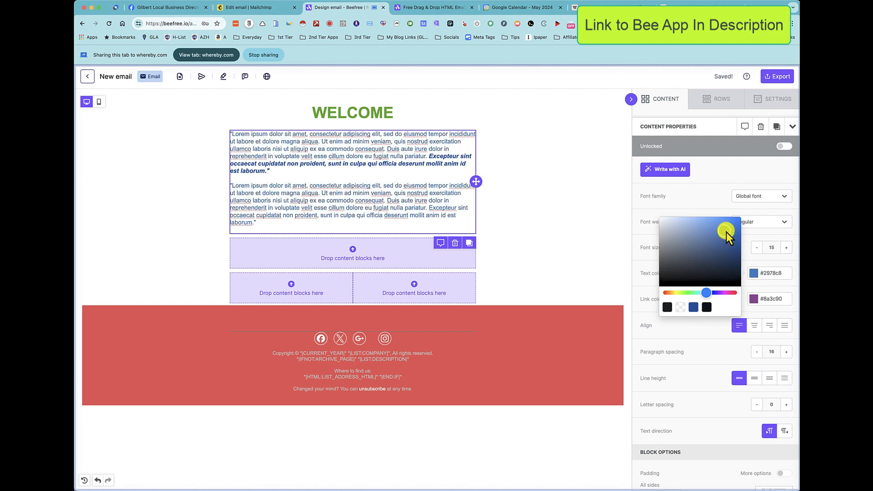
mouse_move(727, 232)
mouse_down()
mouse_move(732, 249)
mouse_move(729, 231)
mouse_up()
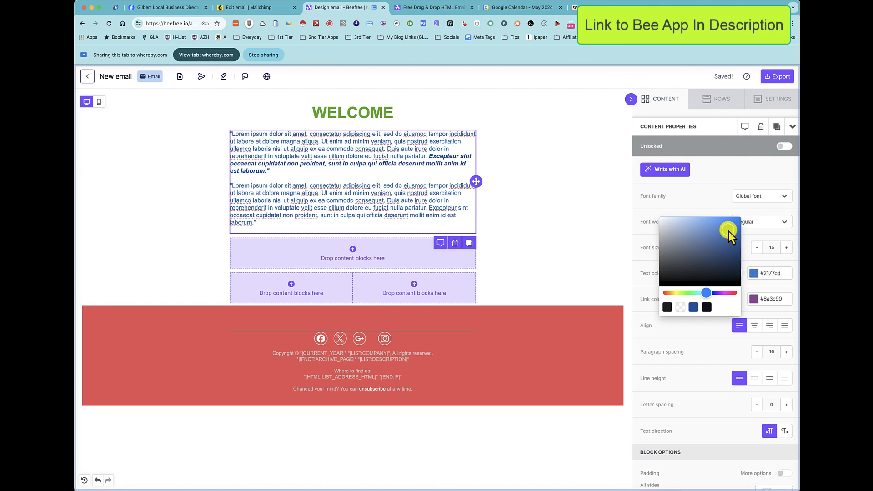
click(731, 177)
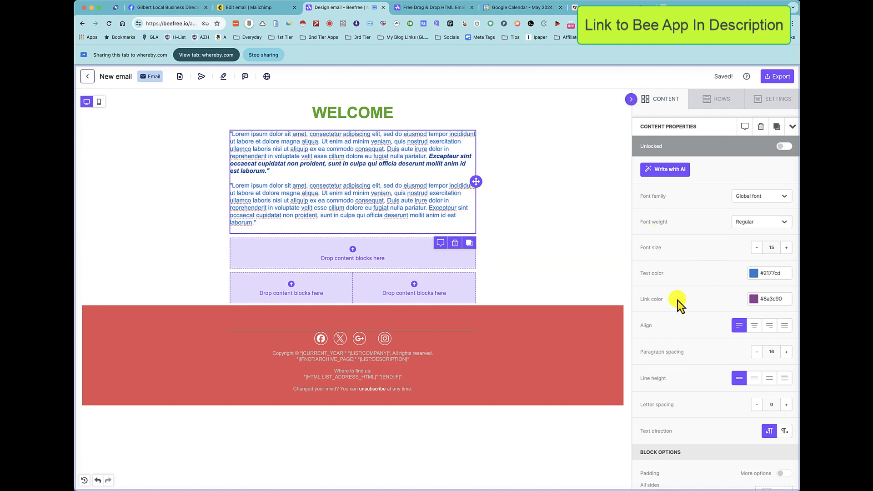
Try center and right alignment on the paragraph block, and restore left alignment.
scroll(678, 300, down, 2)
click(754, 298)
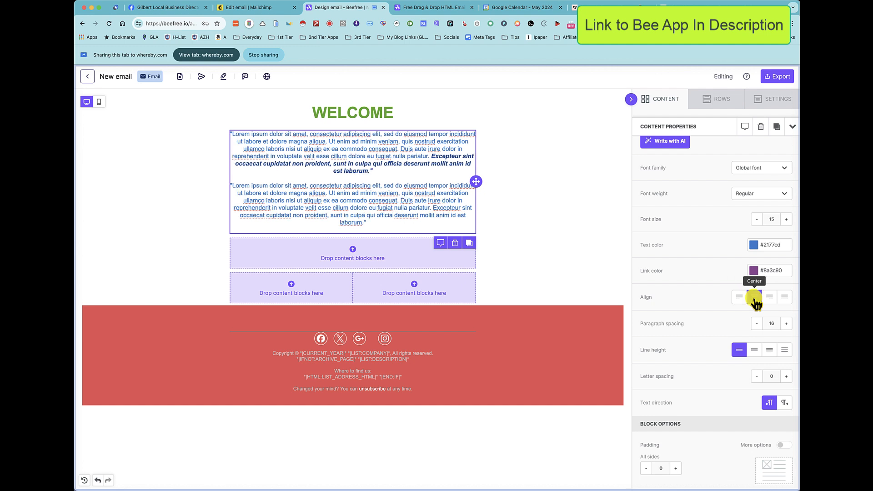
click(768, 299)
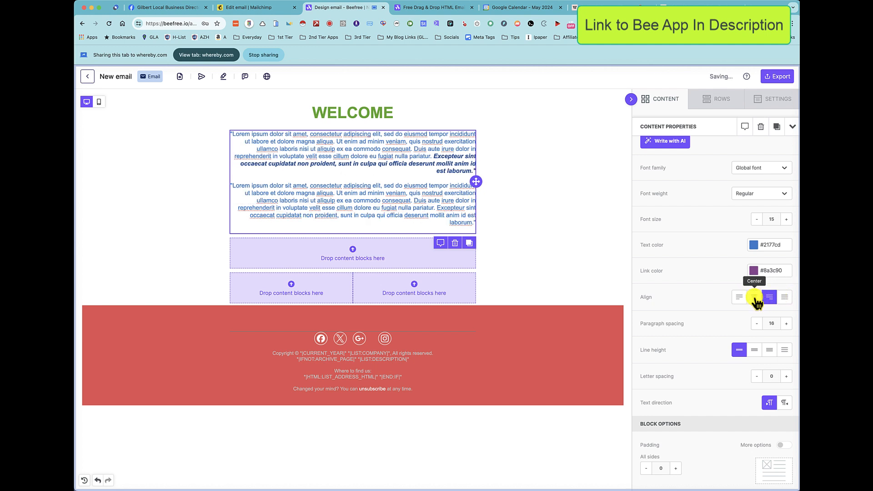
click(742, 300)
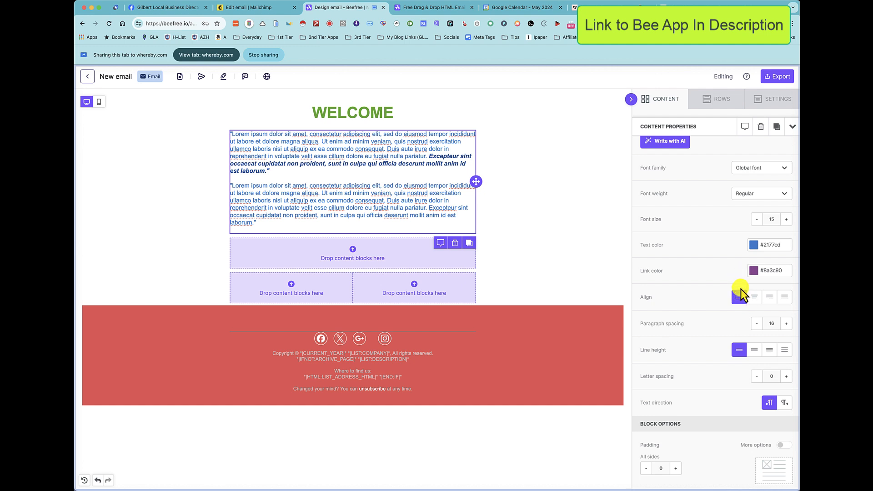
Try raising the paragraph spacing of the Lorem ipsum block to 23, including with all its text selected.
scroll(722, 299, down, 2)
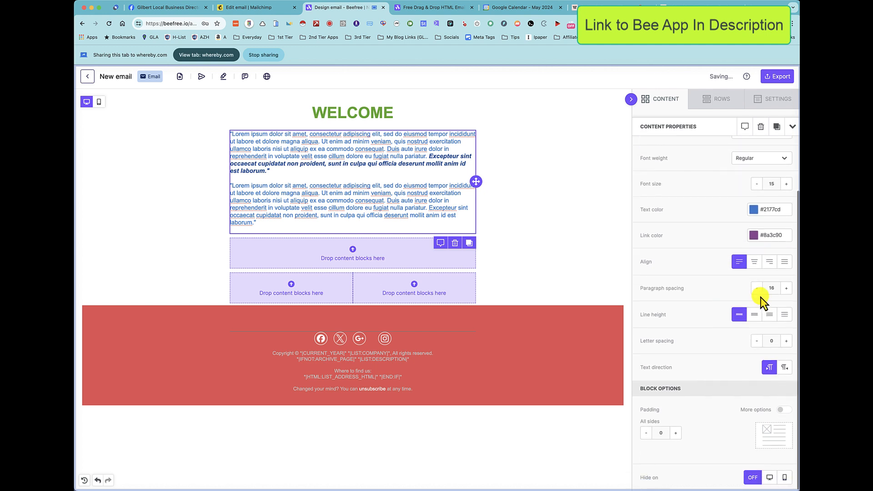
click(787, 289)
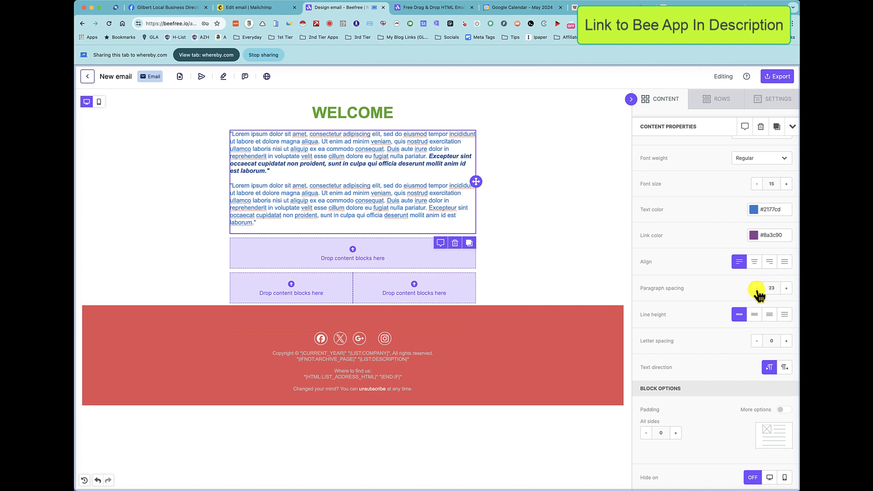
click(347, 213)
drag(291, 224, 220, 137)
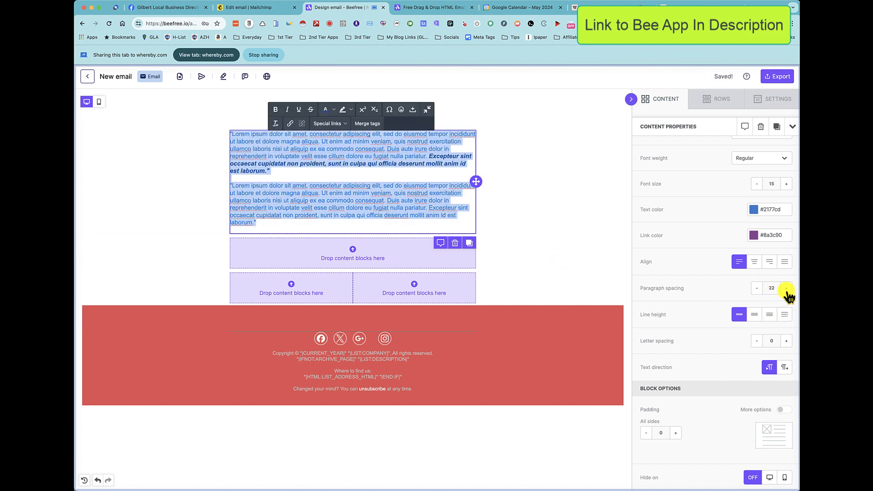
click(786, 289)
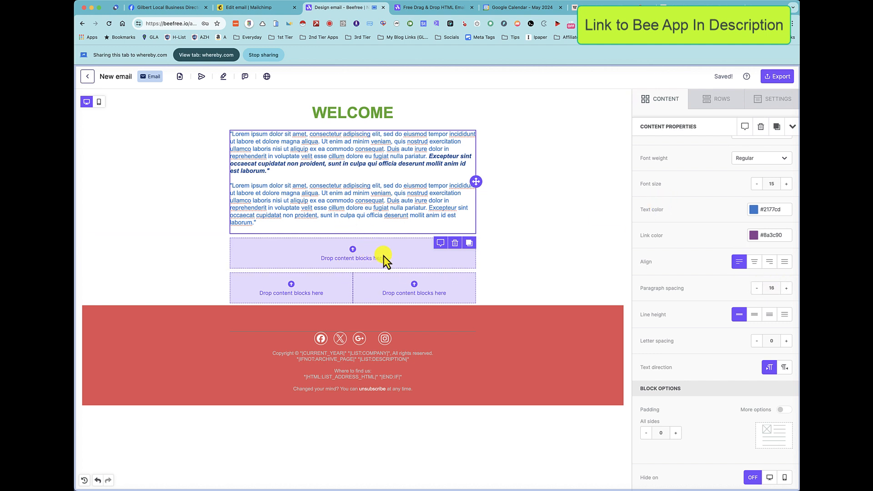
Add an image block in the empty row below the paragraphs and insert the 196.2 KB American Dream Pool Service image.
click(709, 100)
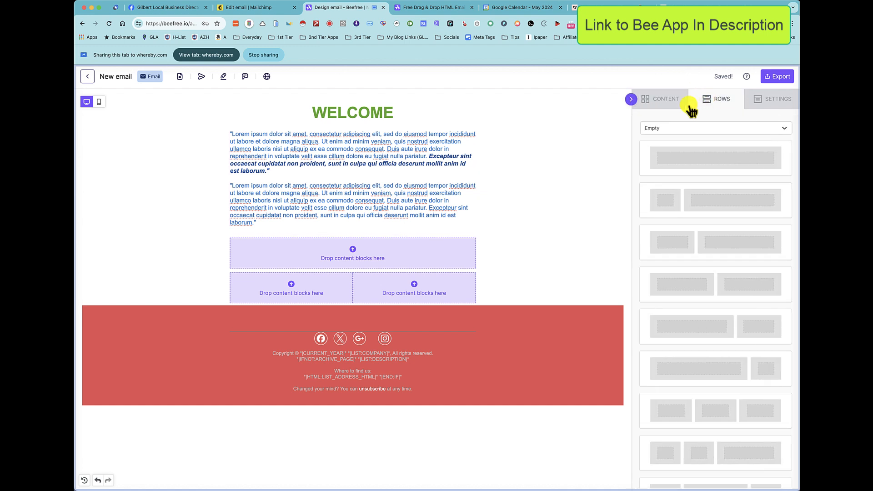
click(667, 107)
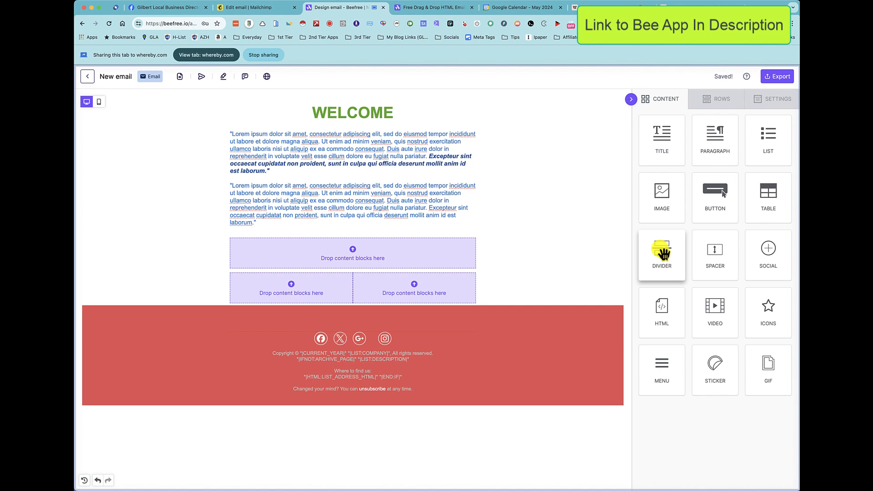
drag(666, 195, 360, 250)
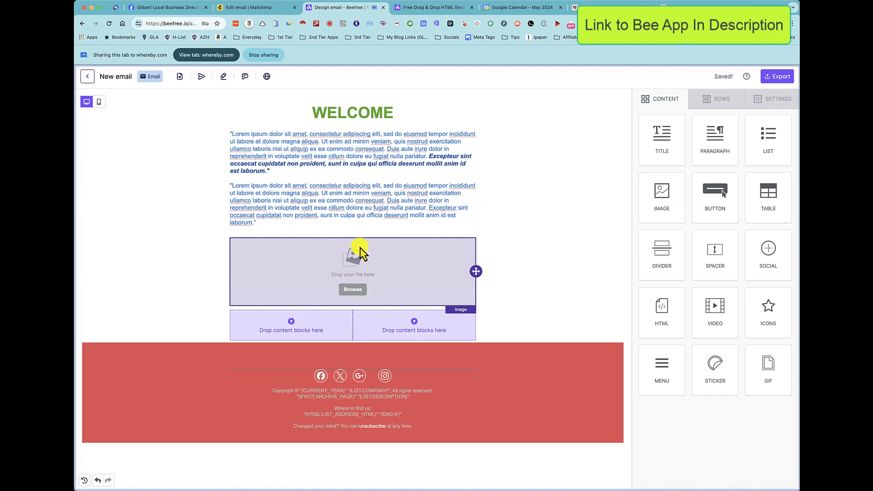
click(348, 291)
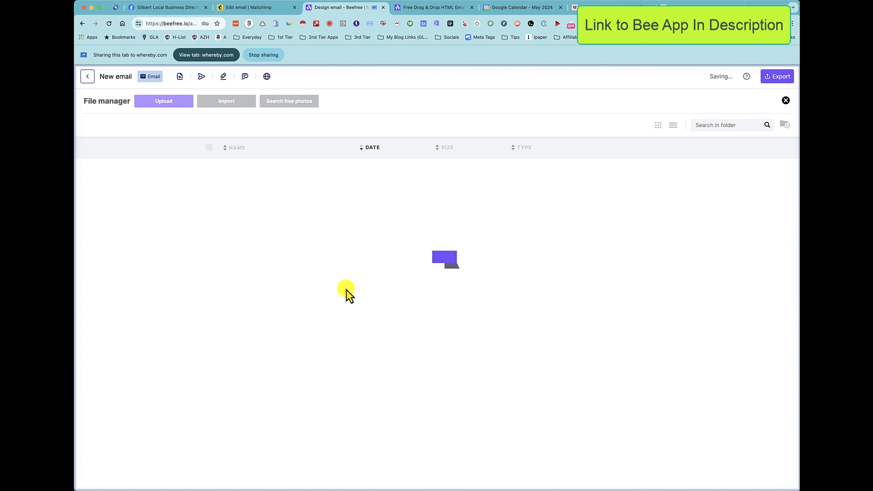
scroll(498, 270, down, 2)
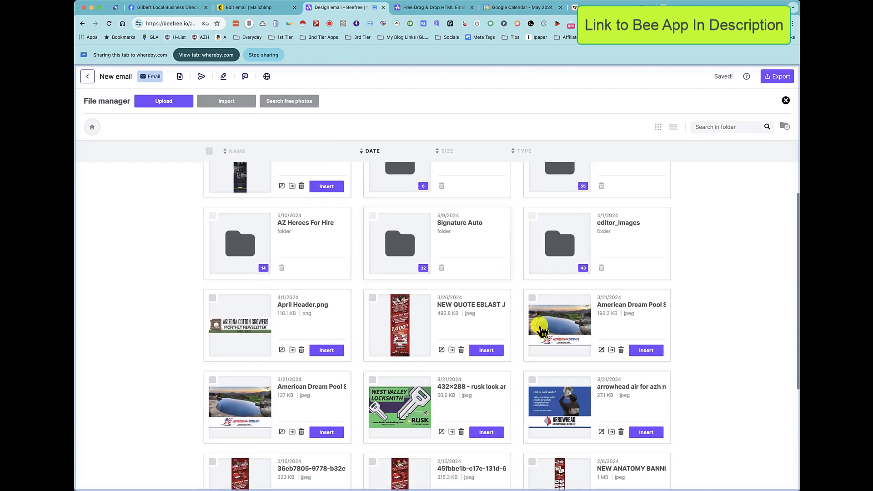
click(558, 324)
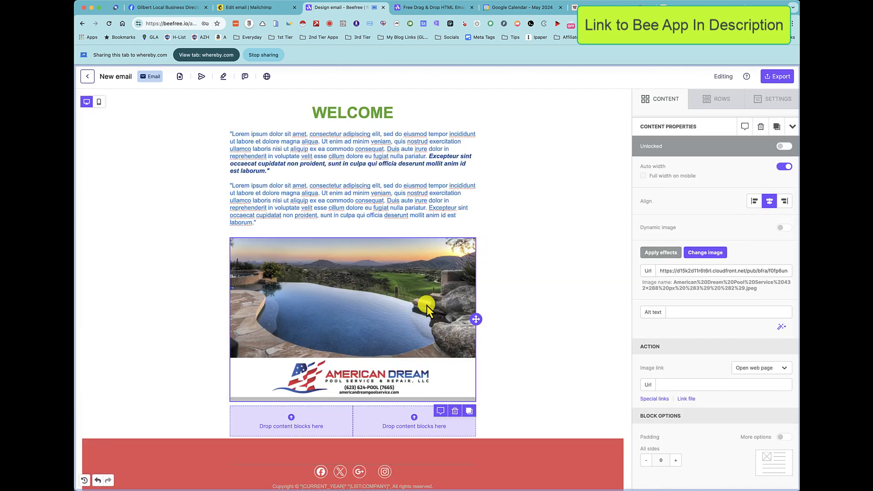
Add a second image block directly beneath the pool image and insert the West Valley Locksmith (rusk lock) image.
scroll(428, 305, down, 2)
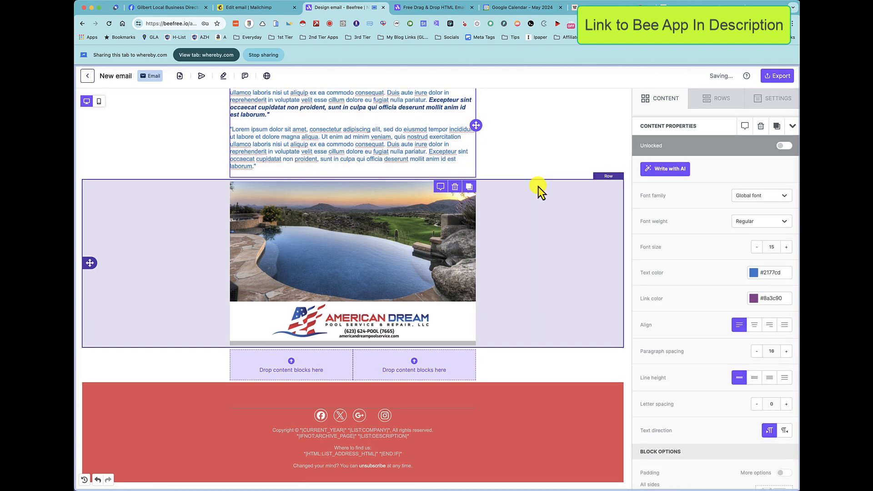
click(541, 155)
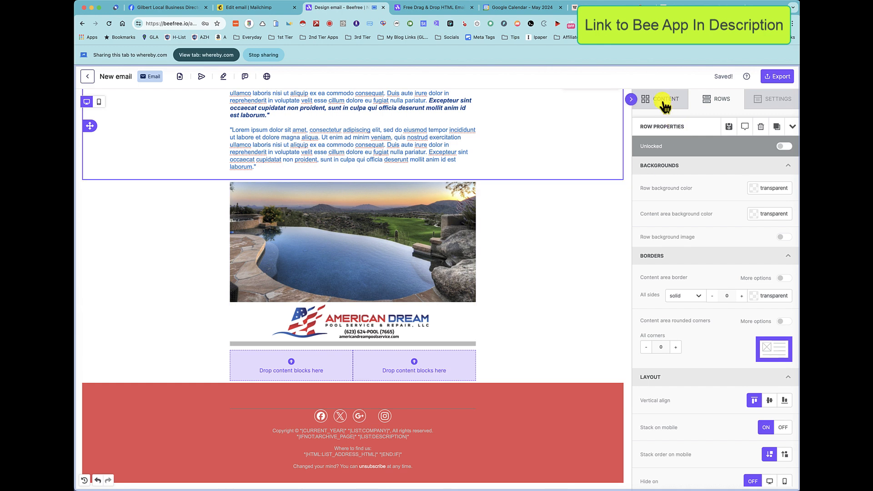
click(663, 99)
drag(664, 195, 430, 354)
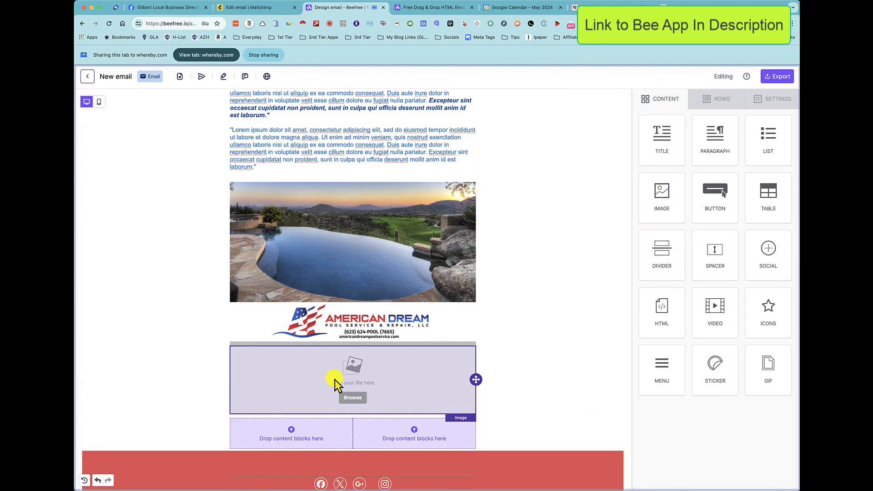
click(353, 398)
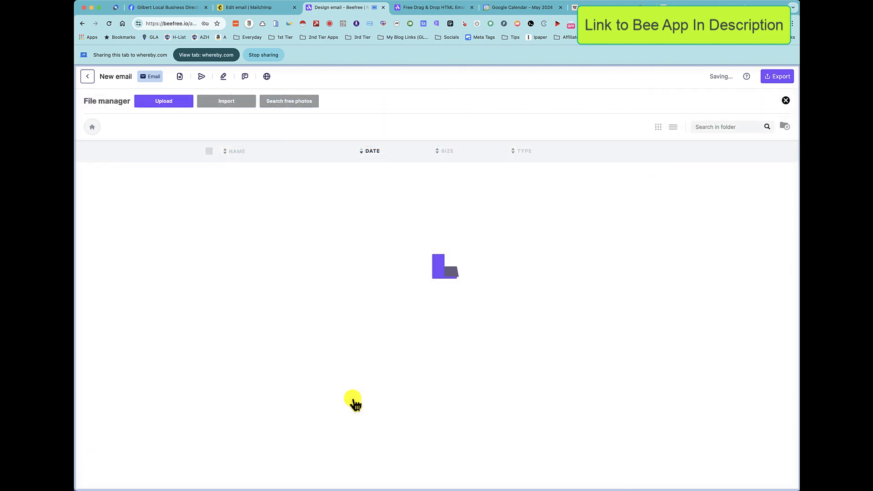
scroll(317, 257, down, 5)
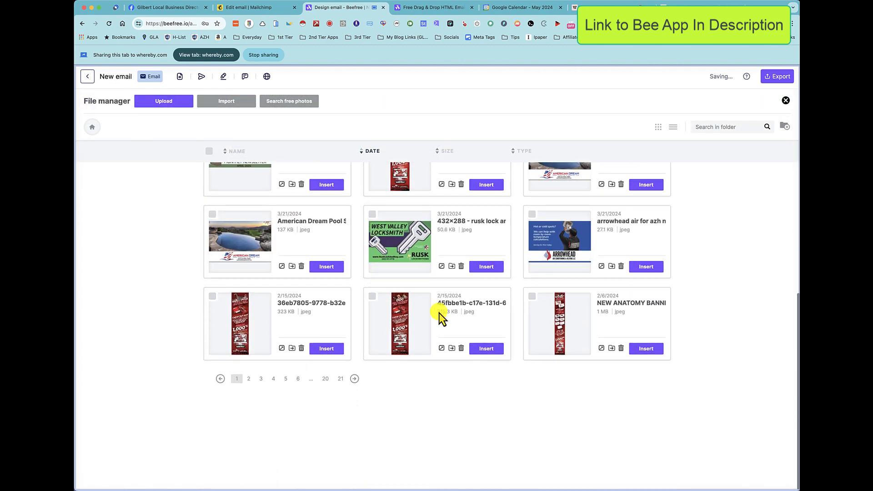
click(485, 267)
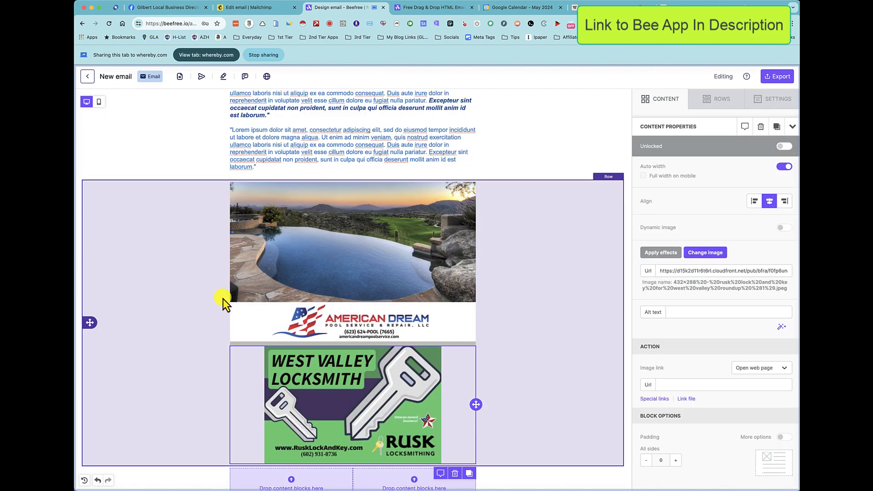
Select the empty two-column row above the footer and review its layout, column structure and padding settings.
click(514, 163)
scroll(515, 162, down, 3)
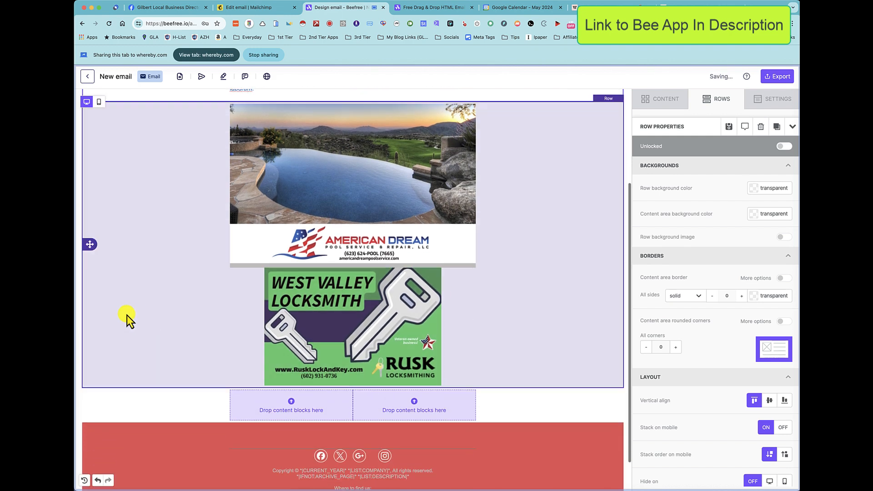
click(167, 409)
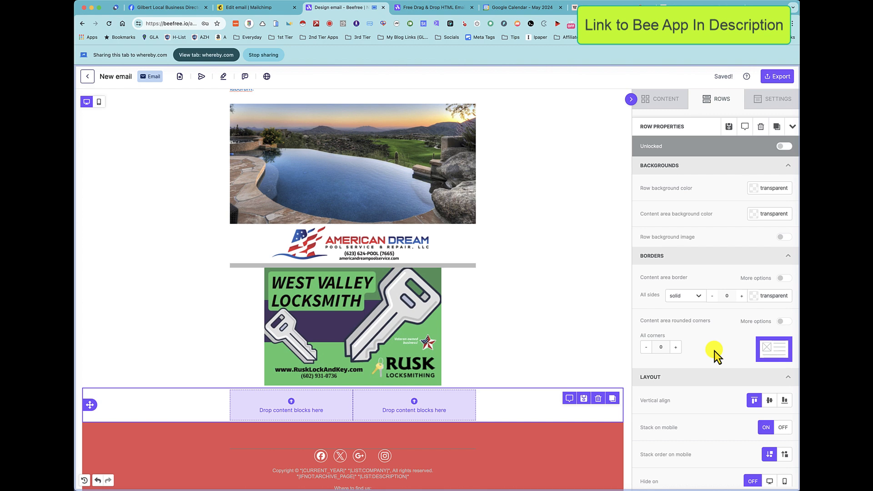
scroll(714, 351, down, 3)
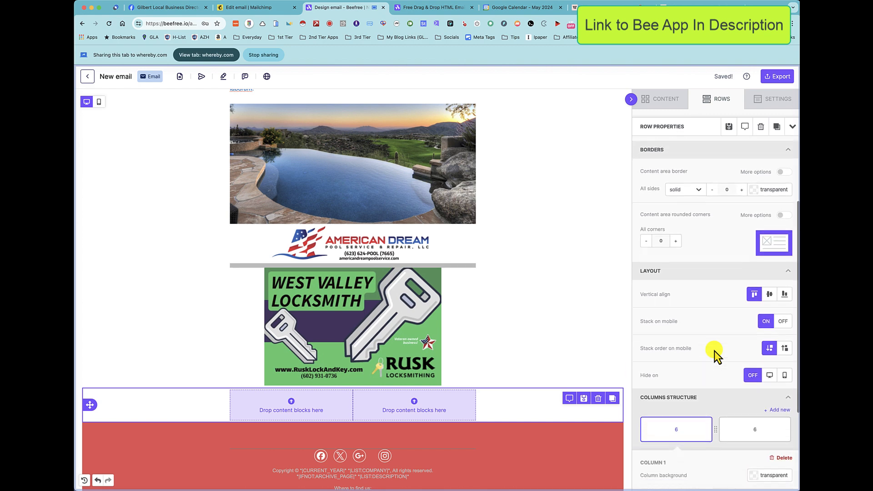
scroll(714, 351, down, 2)
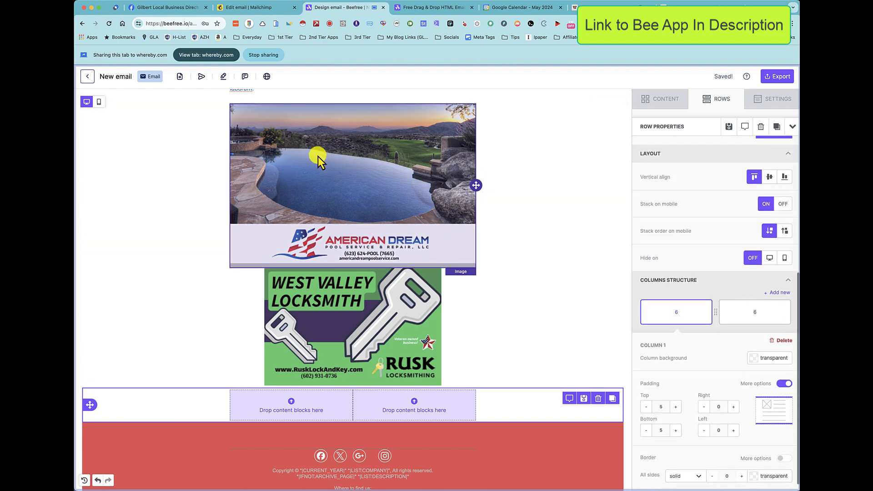
Enable per-side padding for the American Dream Pool Service image and set its top padding to 20.
click(361, 214)
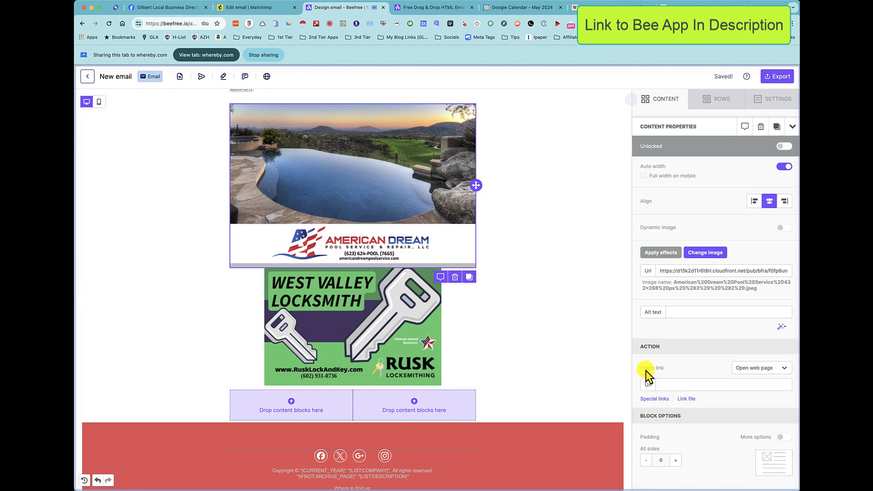
scroll(666, 371, down, 1)
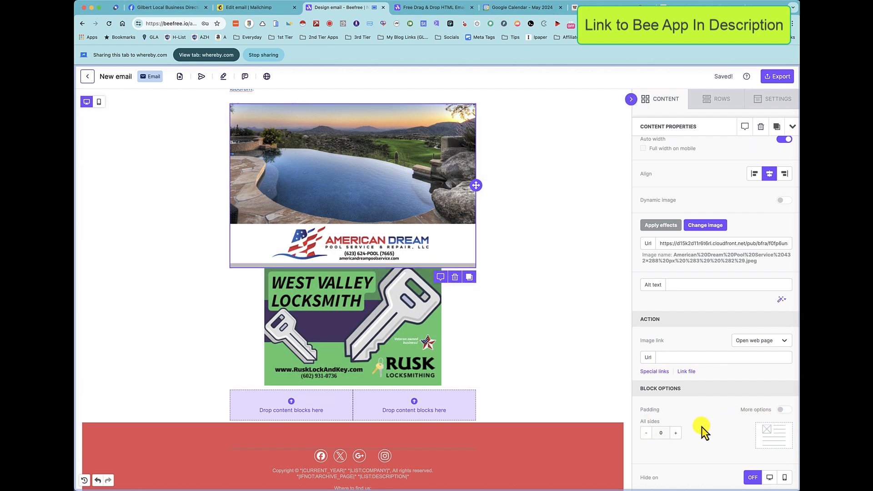
click(785, 410)
scroll(728, 405, down, 1)
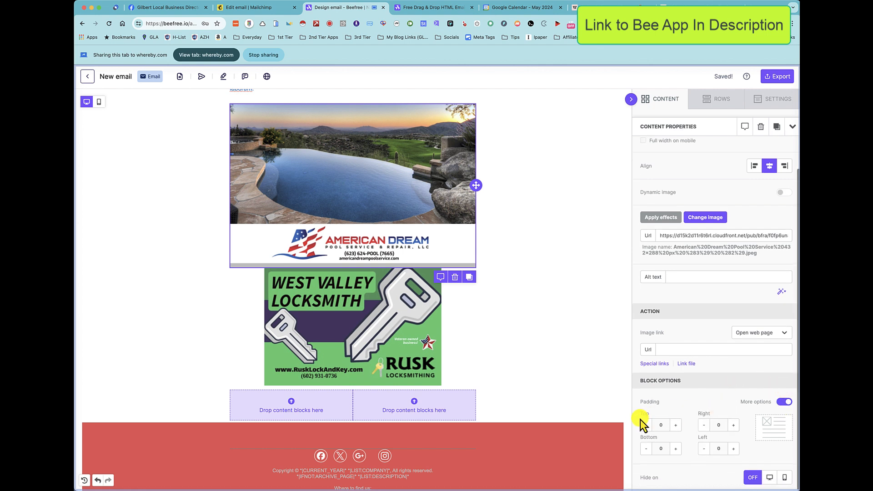
click(677, 426)
click(676, 426)
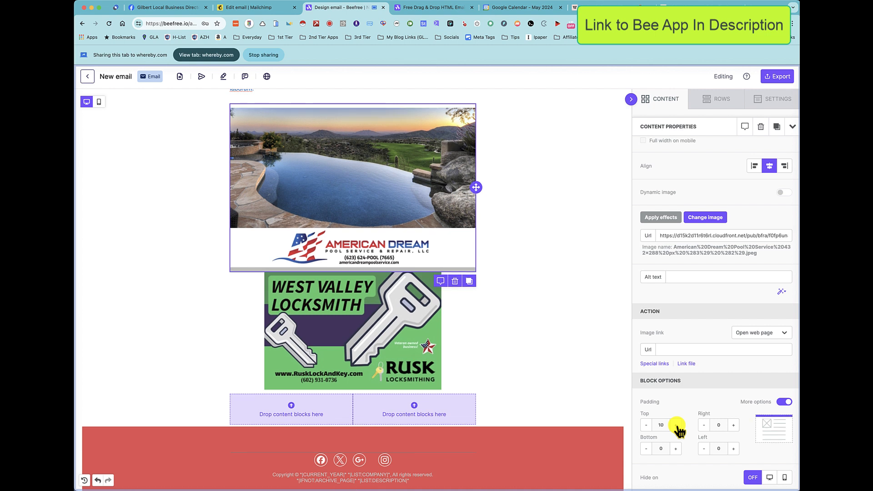
click(677, 425)
click(677, 426)
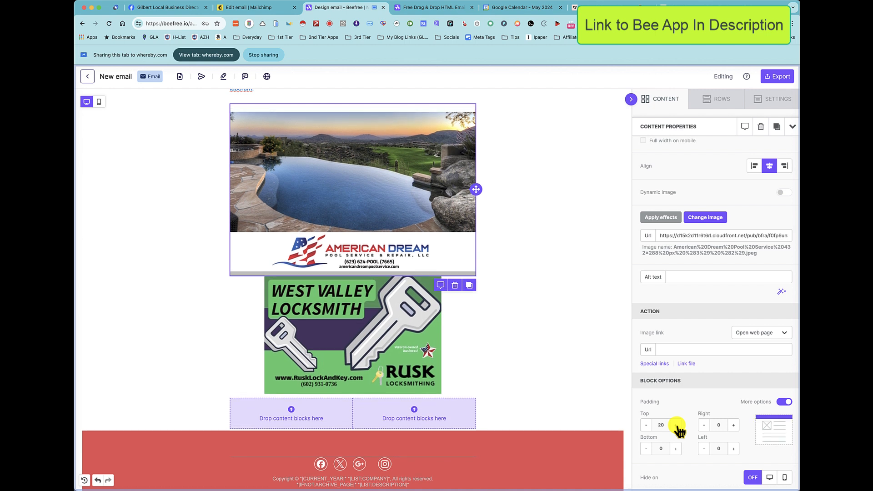
Set the pool image's bottom padding to 20 and deselect the image block.
click(676, 449)
click(677, 449)
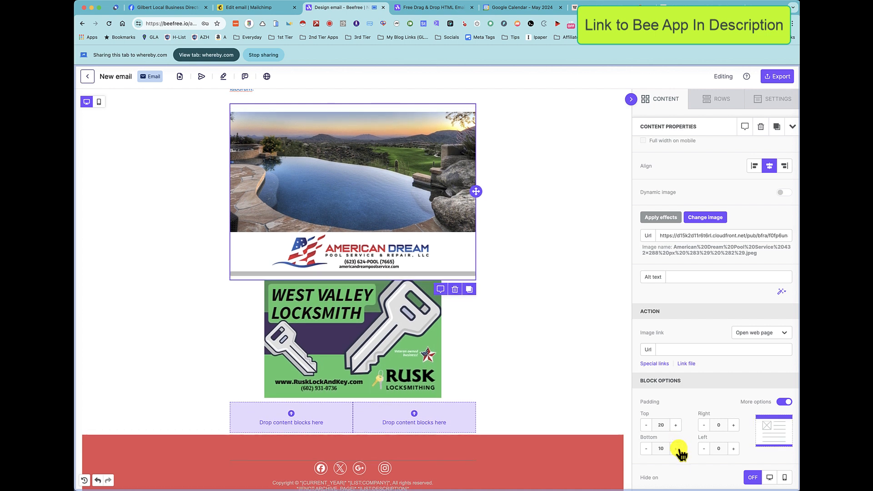
click(676, 449)
click(676, 449)
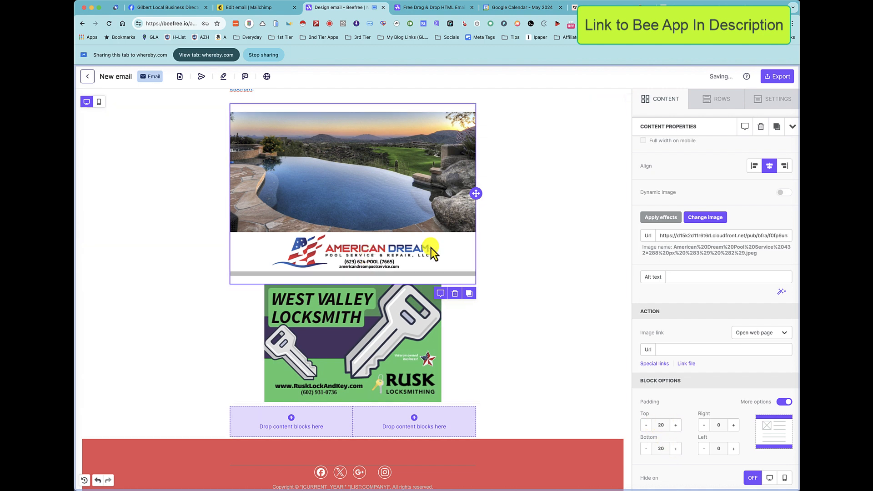
click(528, 267)
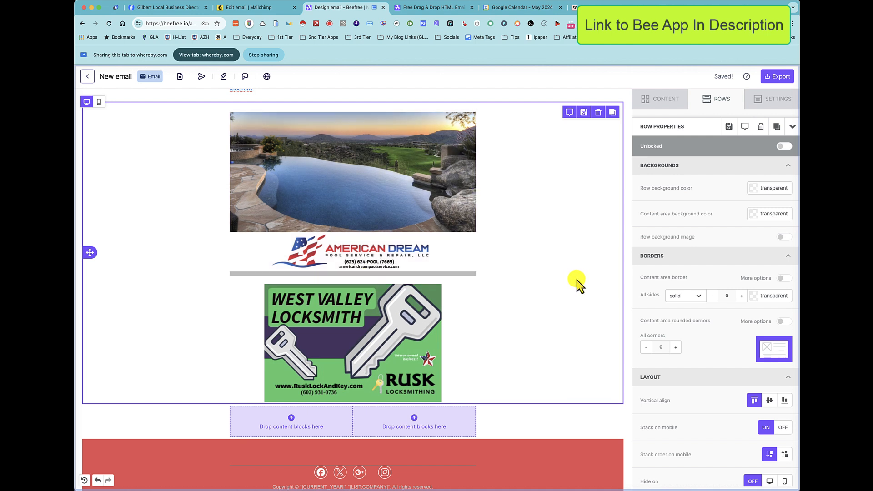
Add a title block between the pool and locksmith images, make it read TEXT, and center it.
scroll(577, 280, down, 1)
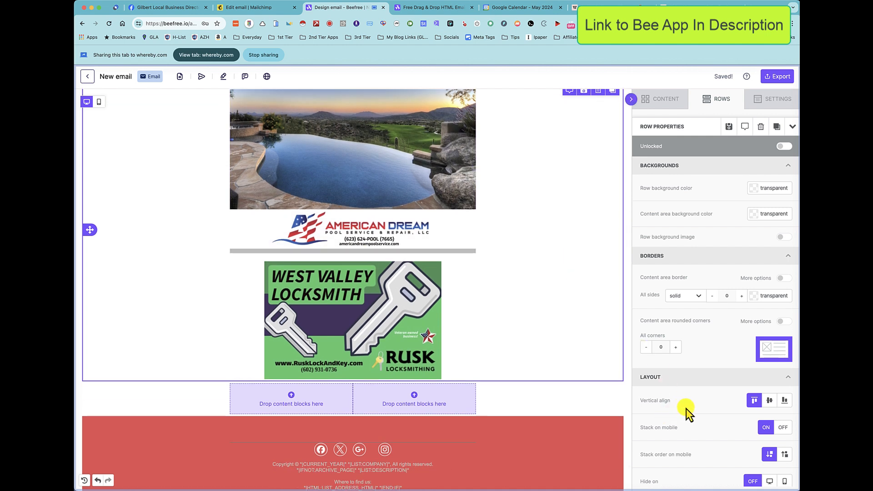
scroll(686, 410, down, 1)
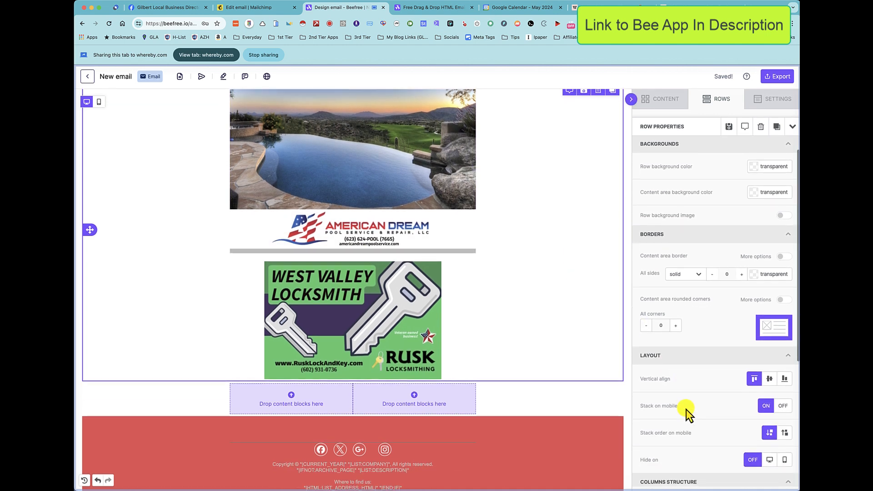
click(677, 107)
drag(662, 136, 351, 273)
triple_click(339, 276)
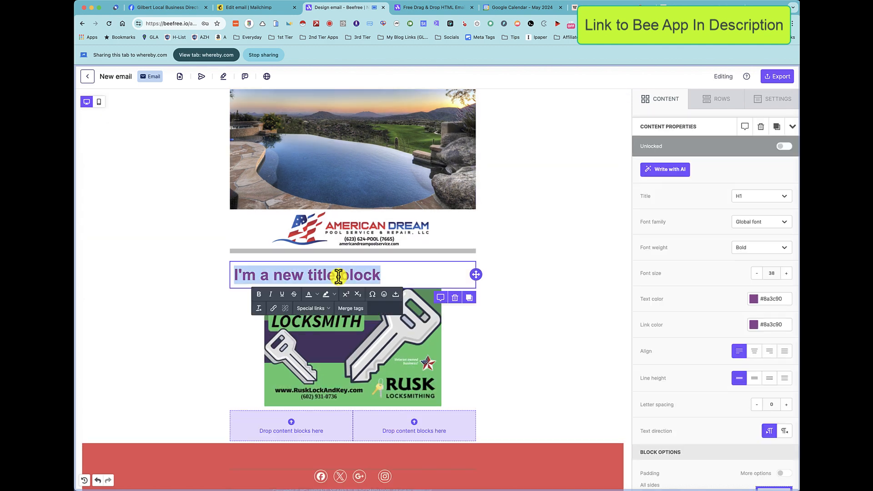
text(TEST)
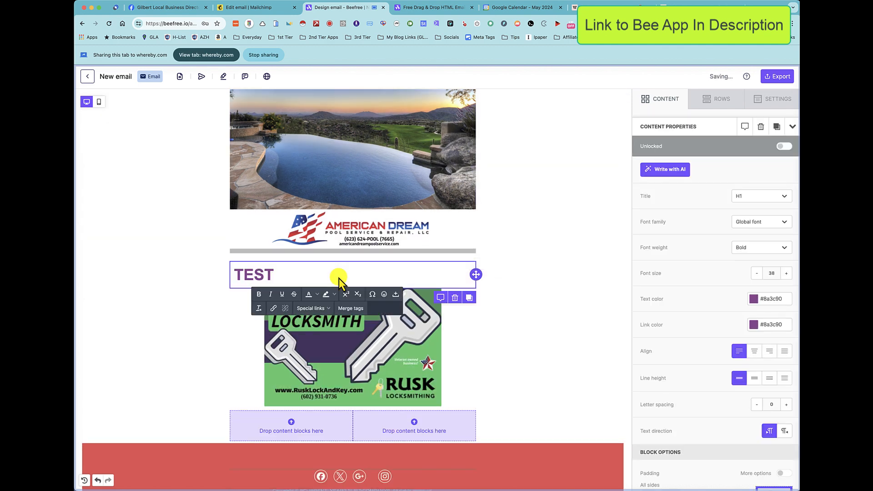
key(BackSpace)
key(BackSpace)
text(E)
key(BackSpace)
text(XT)
click(754, 350)
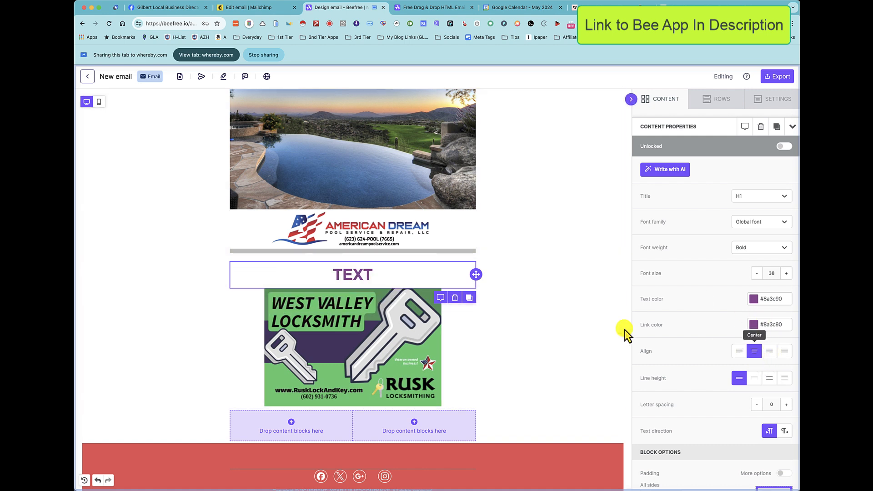
click(579, 314)
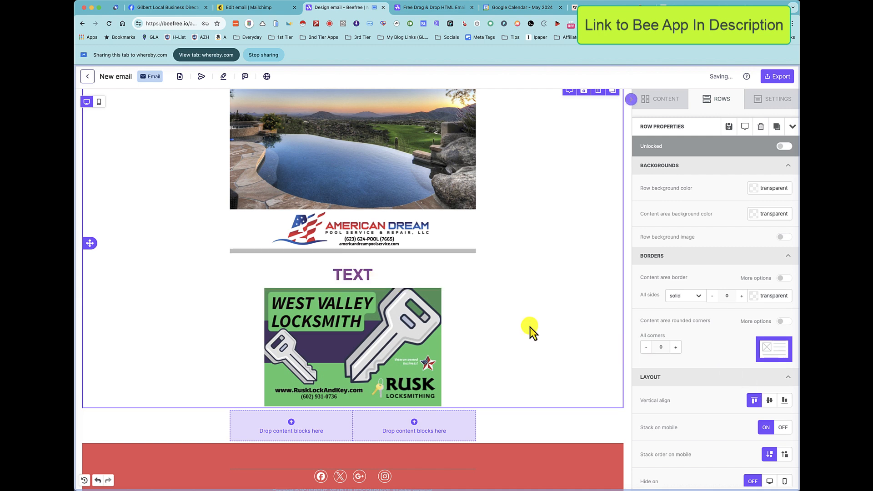
Enable per-side padding for the TEXT title and set its bottom padding to 20.
click(413, 274)
scroll(761, 399, down, 1)
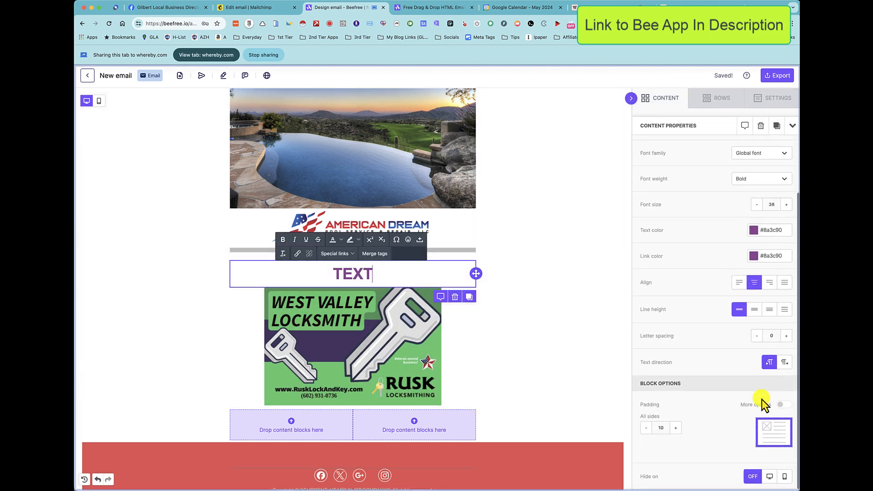
click(786, 406)
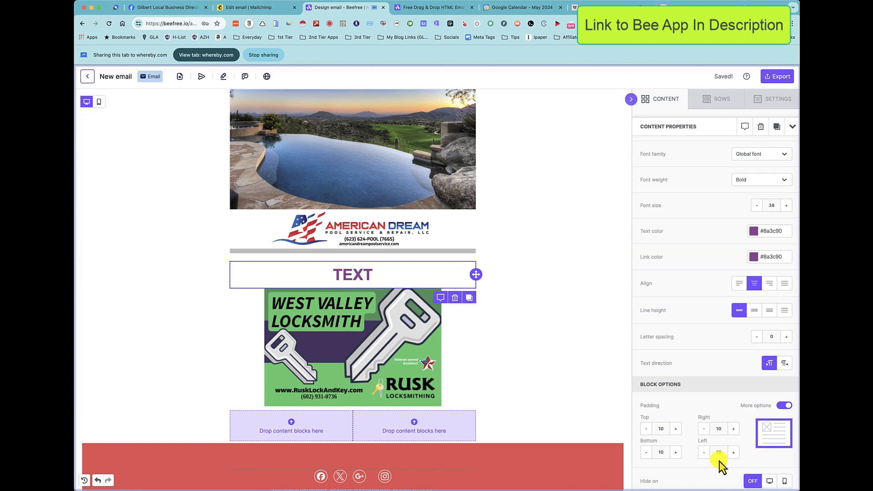
click(677, 453)
click(676, 452)
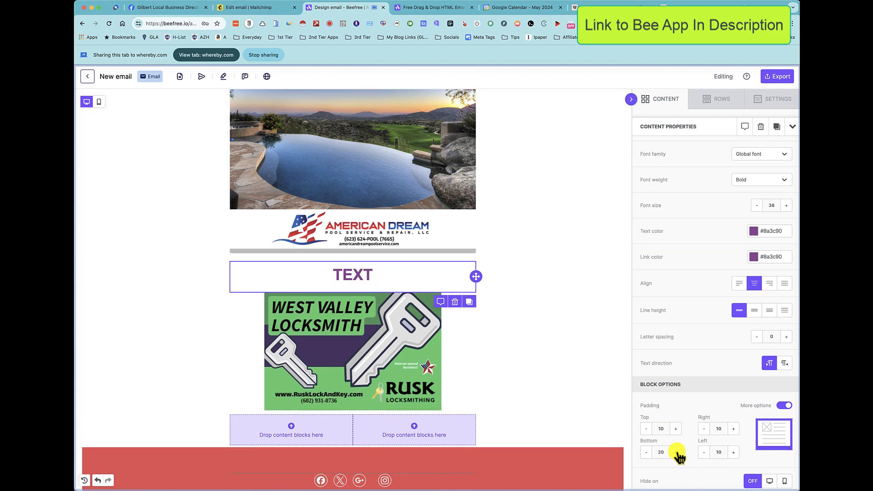
Try a bottom padding of 50 on the TEXT title, return it to 20, and deselect the title.
click(676, 452)
click(676, 452)
click(677, 453)
click(677, 453)
click(676, 453)
click(677, 453)
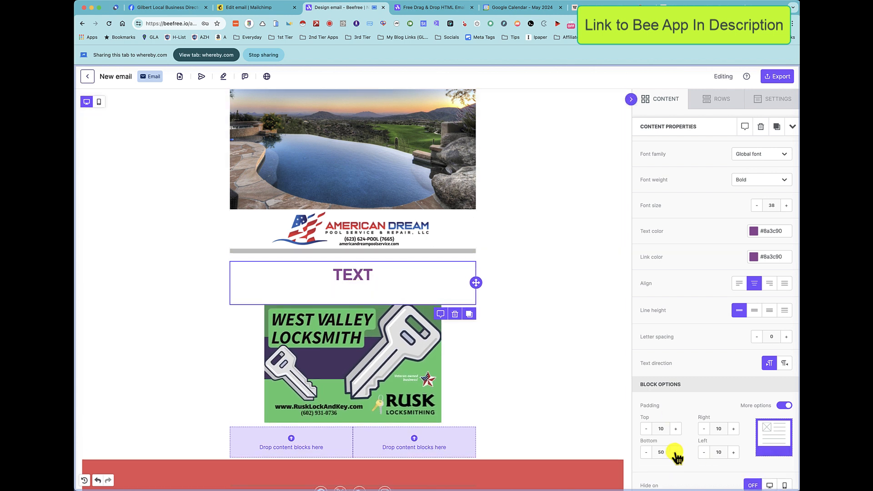
click(647, 453)
click(647, 453)
click(647, 453)
click(647, 453)
click(647, 453)
click(647, 452)
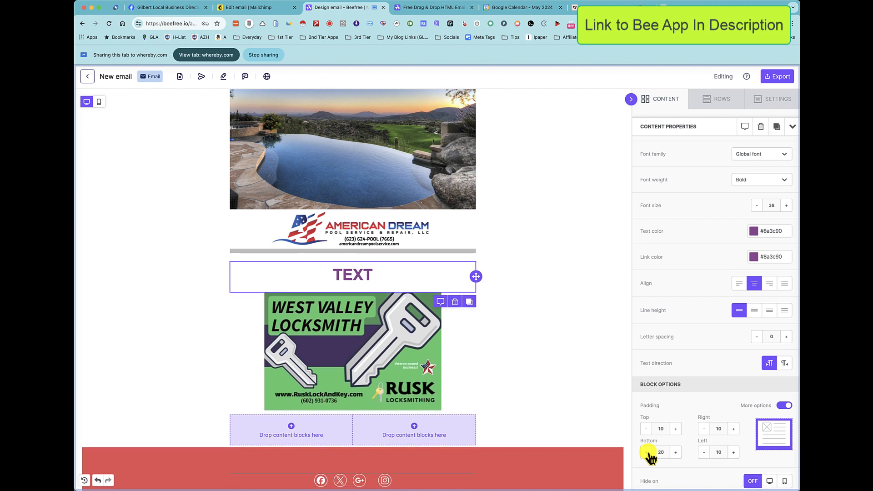
click(557, 317)
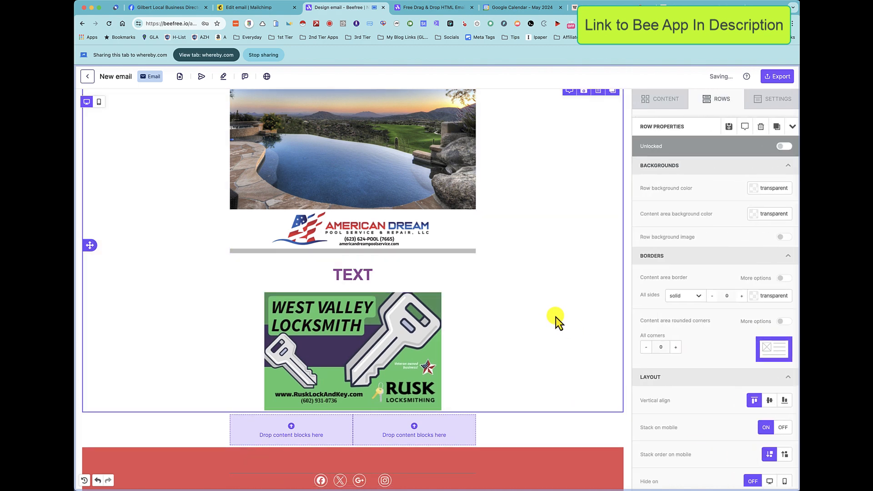
Add a list block between the pool image and the TEXT title and place the cursor after its first item.
scroll(555, 319, down, 3)
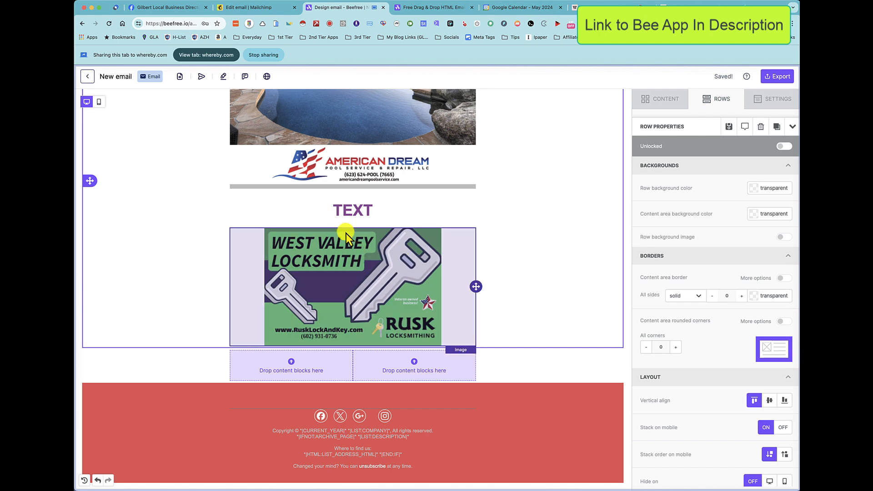
scroll(462, 239, up, 5)
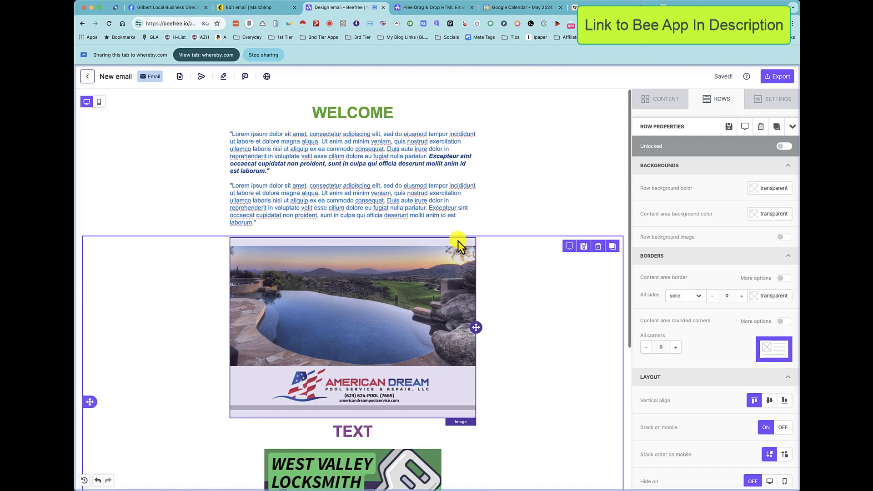
scroll(458, 245, down, 2)
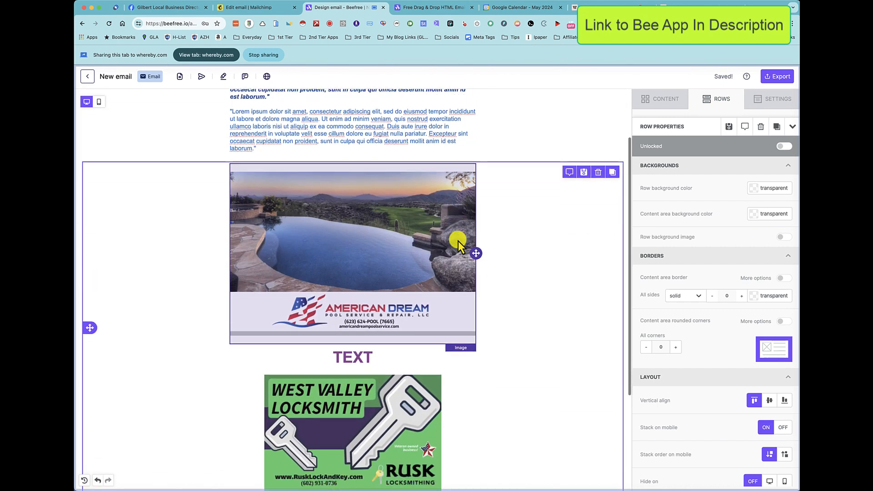
scroll(457, 241, up, 2)
scroll(367, 259, down, 4)
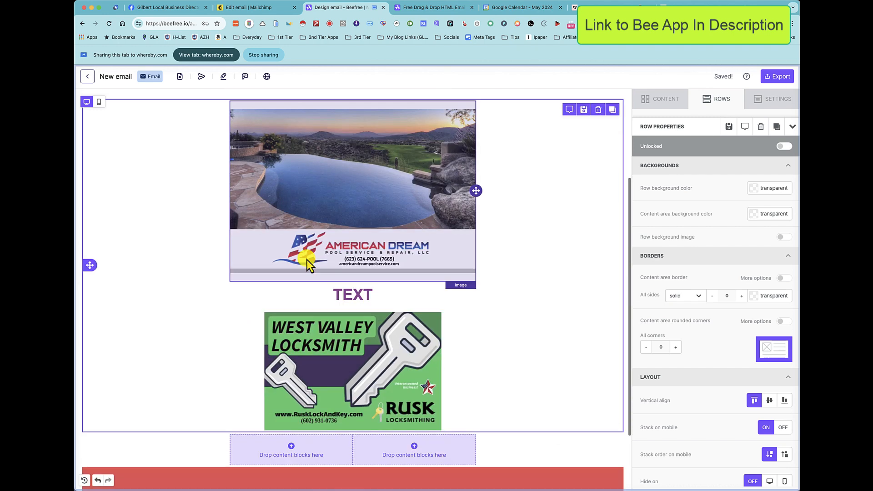
scroll(463, 266, down, 2)
click(647, 100)
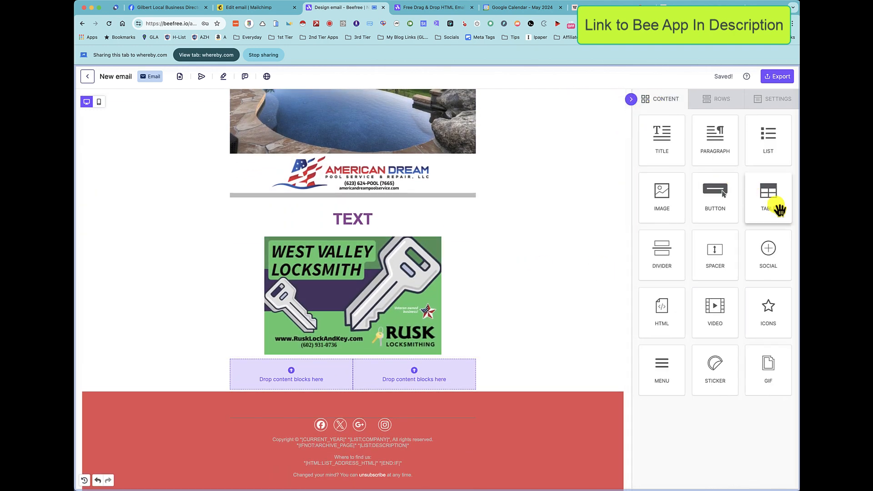
drag(773, 142, 373, 205)
click(321, 209)
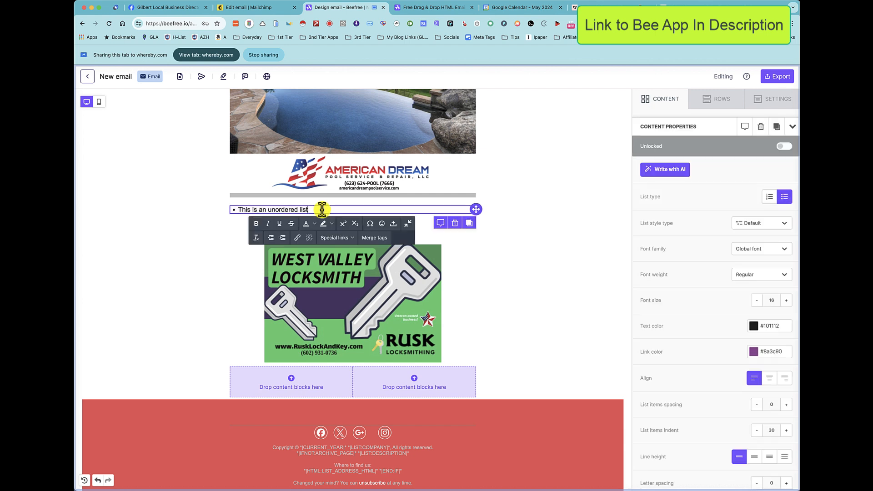
Add the bullet items test, test and tets below the list's first item, followed by an empty bullet.
key(Return)
text(test)
key(Return)
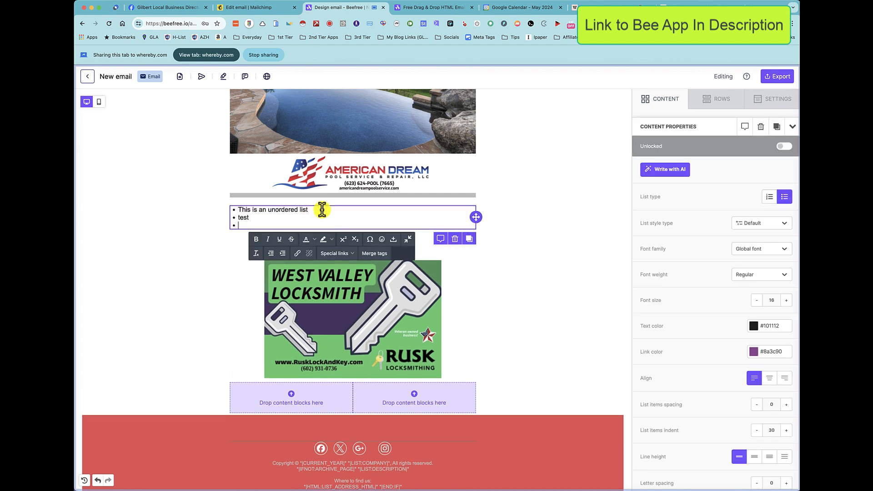
text(test)
key(Return)
text(t)
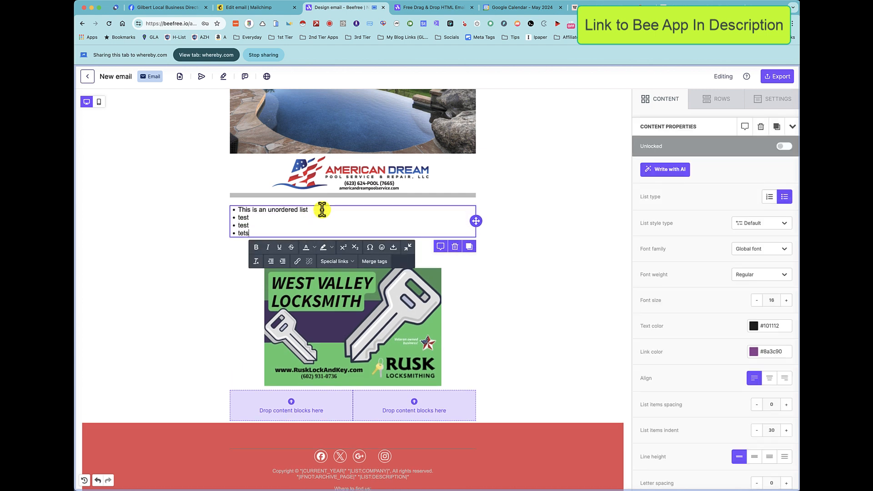
text(ets)
key(Return)
Add a button block directly beneath the West Valley Locksmith image and open its label for editing.
click(657, 100)
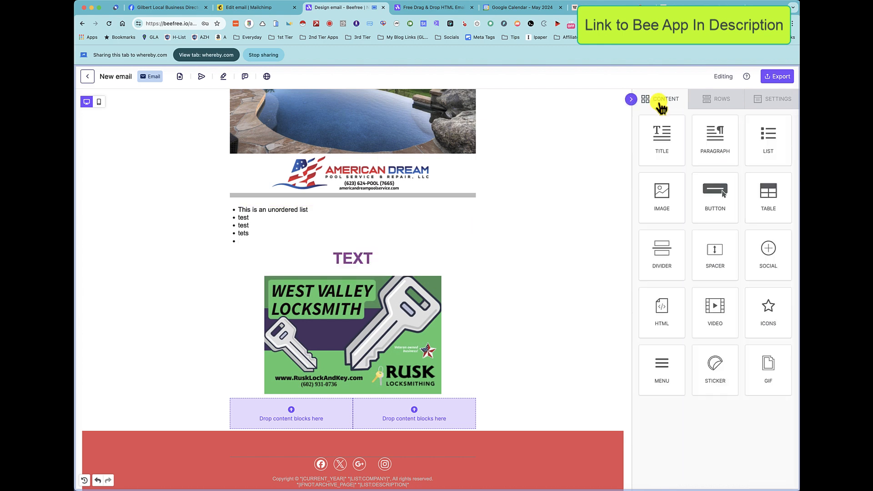
drag(723, 195, 378, 368)
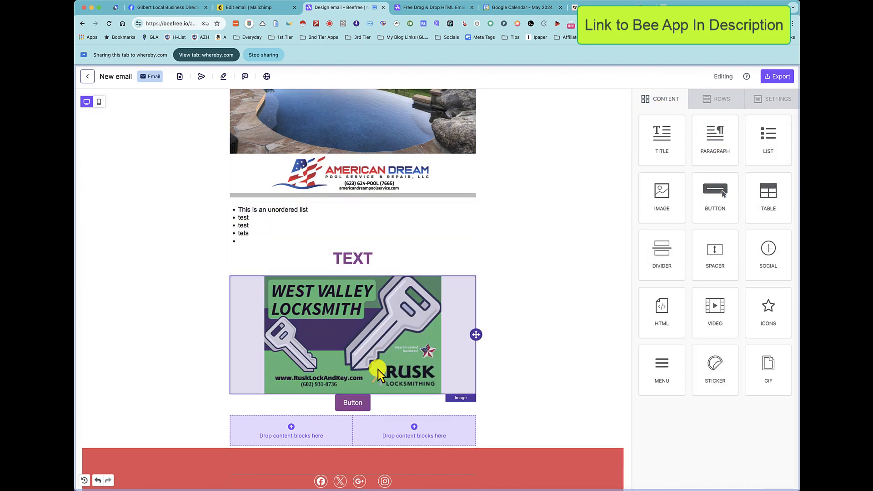
scroll(396, 364, down, 2)
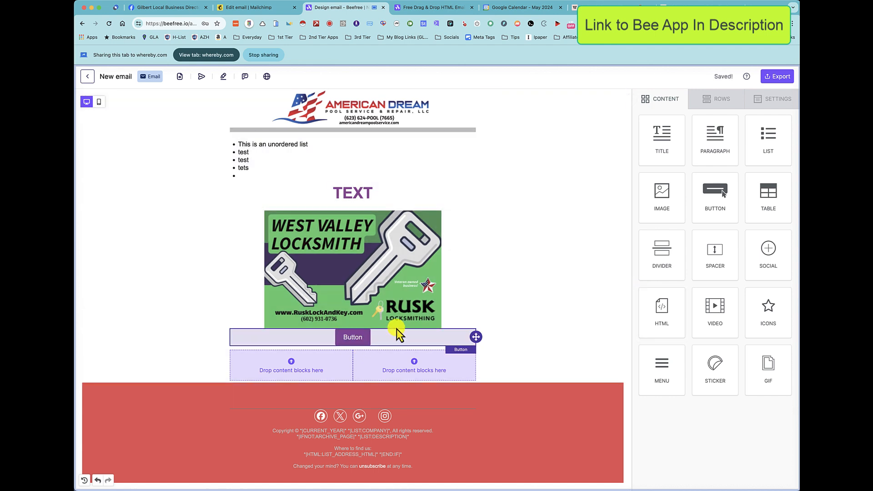
click(360, 337)
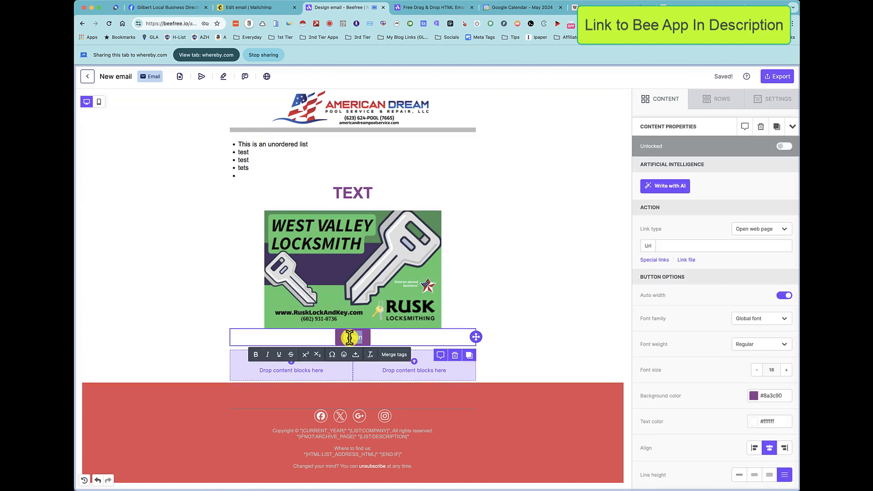
Replace the label of the purple button below the locksmith image with "BUY NOW".
text(BU)
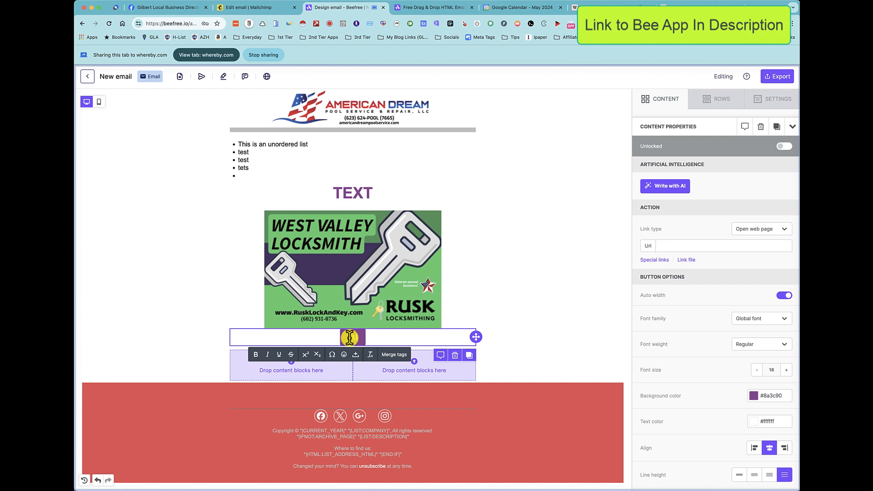
text(B)
key(BackSpace)
text(Y)
text( NEW)
key(BackSpace)
key(BackSpace)
key(BackSpace)
key(BackSpace)
text(NOW)
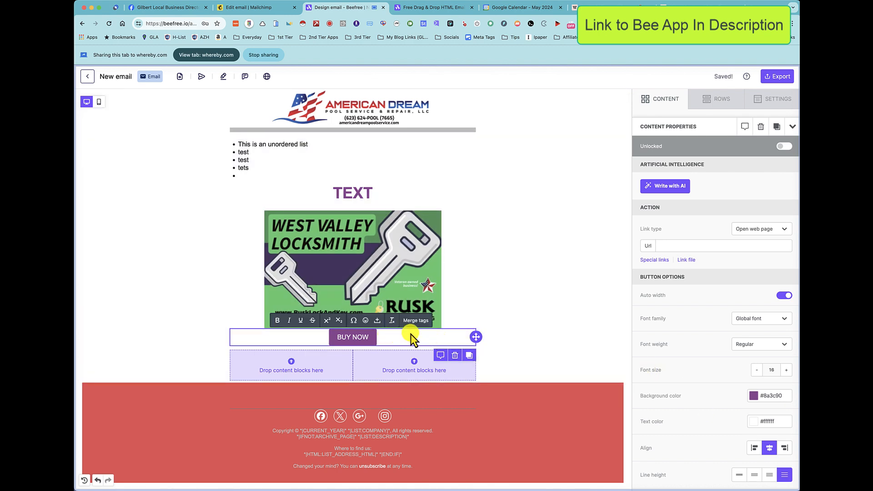
Enable per-side block padding for the BUY NOW button and set its top padding to 10.
scroll(687, 353, down, 6)
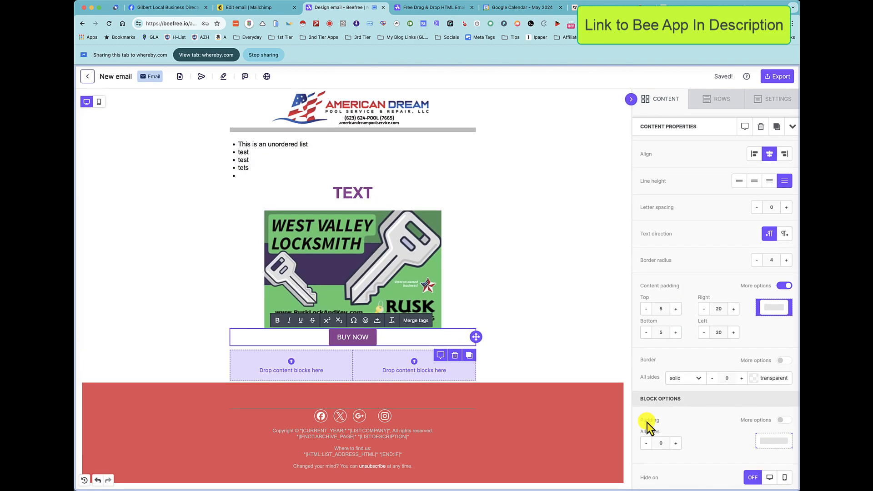
click(785, 420)
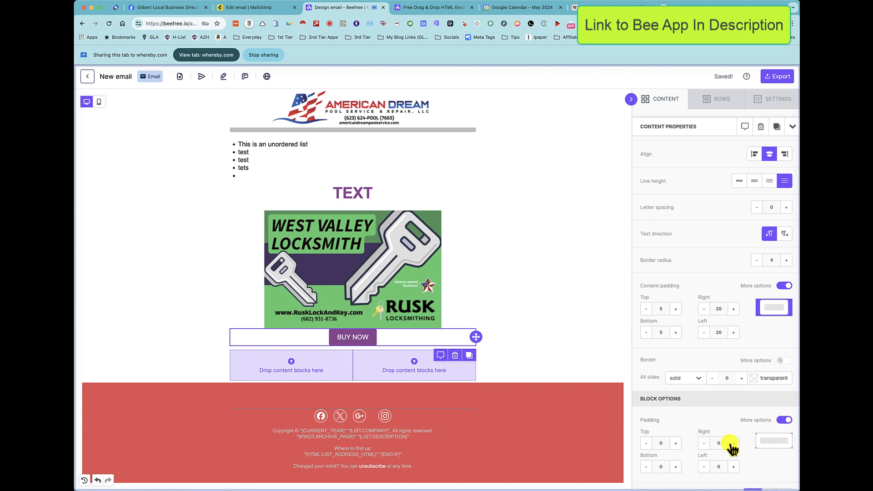
scroll(700, 440, down, 1)
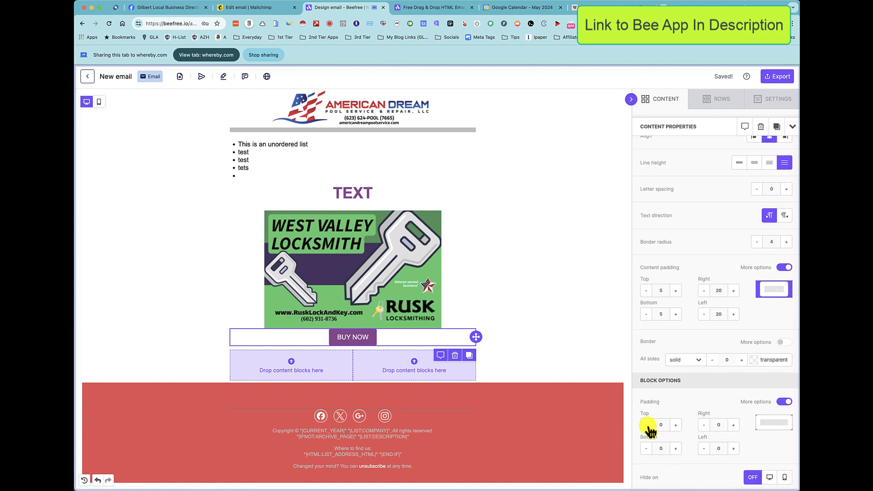
click(675, 425)
click(675, 425)
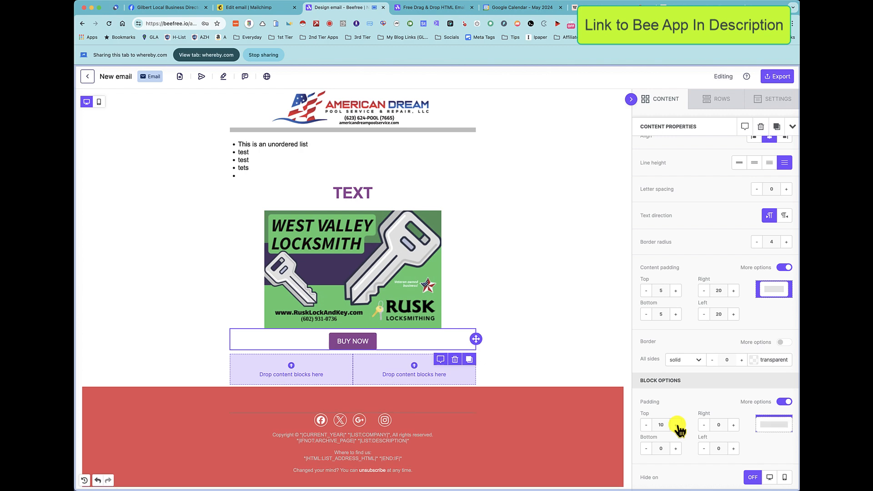
click(551, 366)
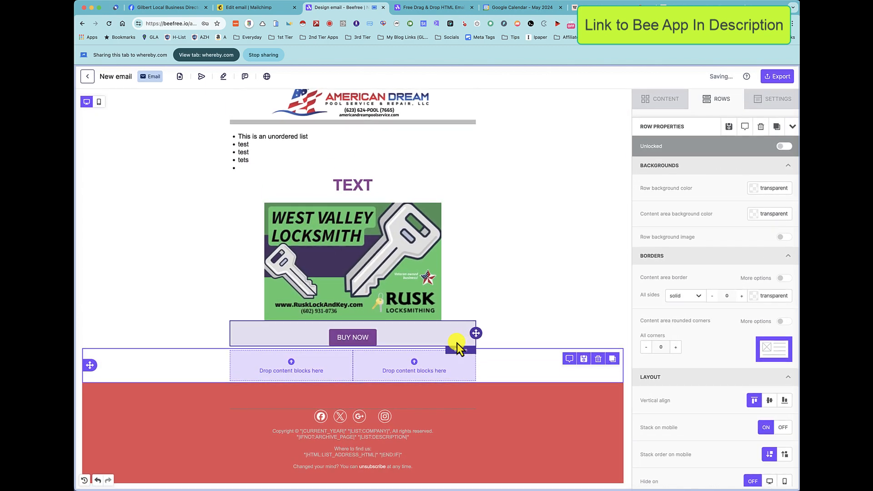
Add a spacer between the gray line under the pool company logo and the bulleted list, and set its height to 30.
click(671, 98)
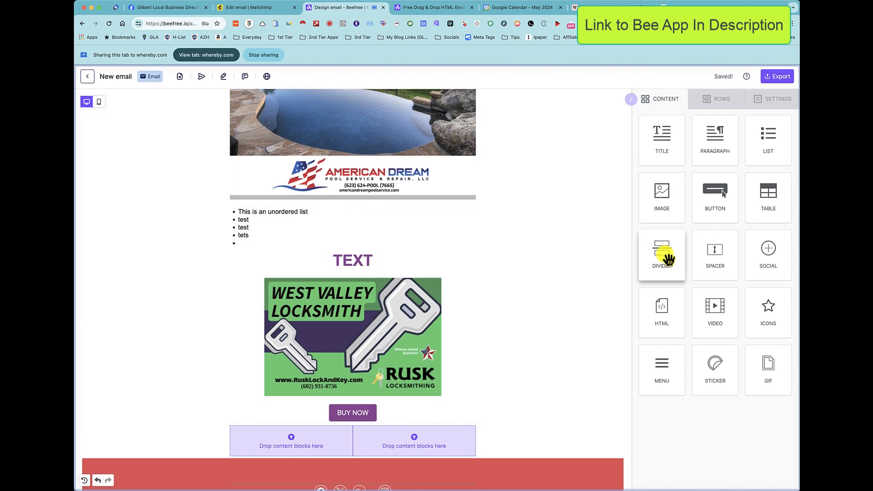
drag(721, 259, 376, 198)
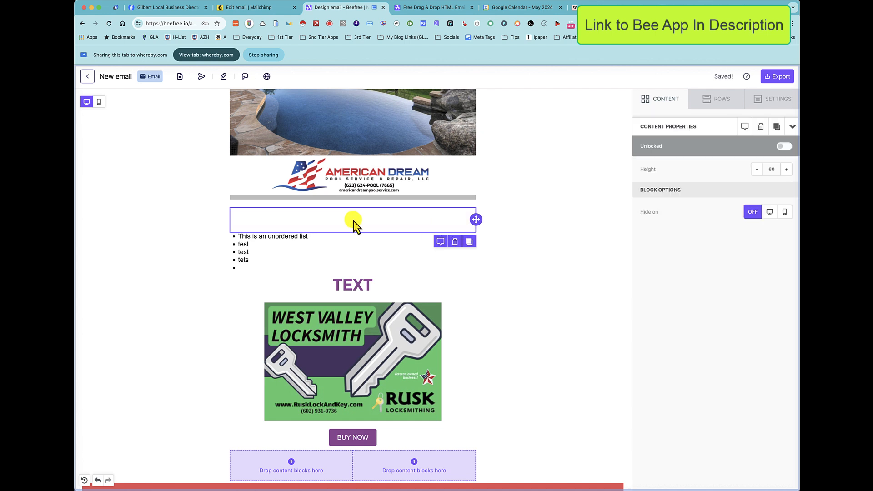
double_click(788, 171)
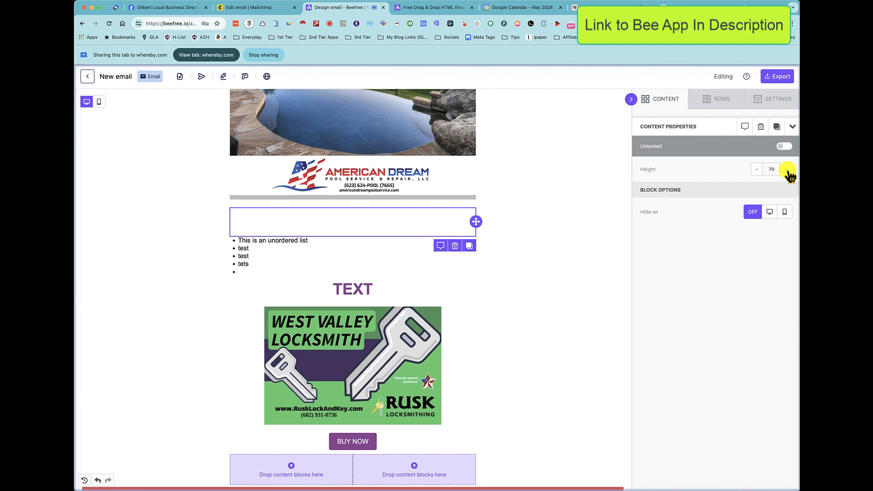
double_click(788, 170)
double_click(787, 171)
double_click(787, 171)
double_click(787, 170)
triple_click(787, 170)
double_click(758, 170)
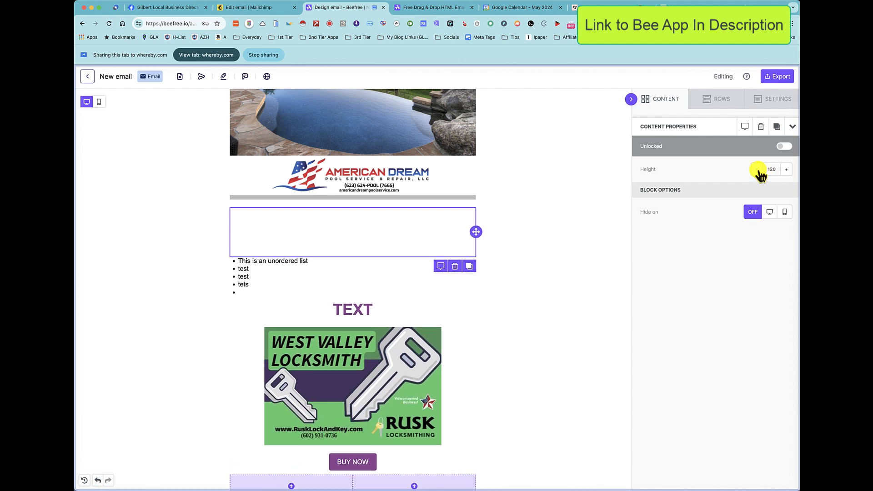
double_click(758, 170)
triple_click(758, 170)
triple_click(757, 170)
triple_click(758, 170)
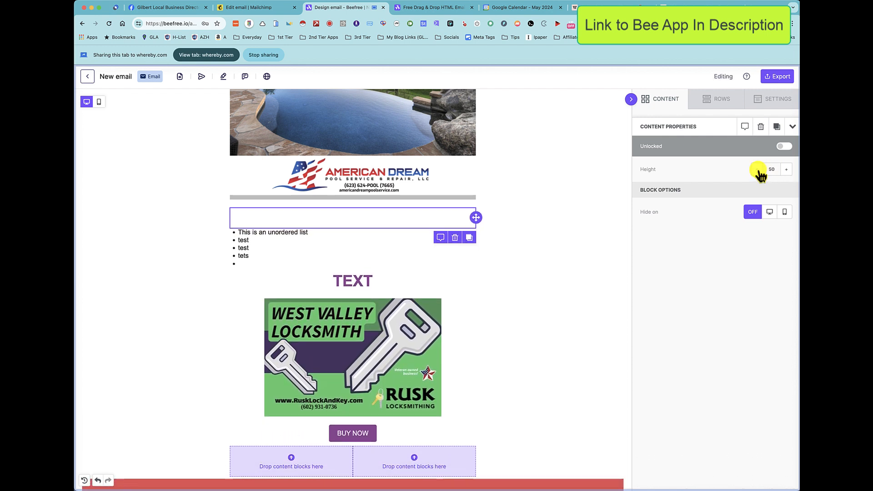
triple_click(758, 170)
triple_click(758, 170)
double_click(758, 170)
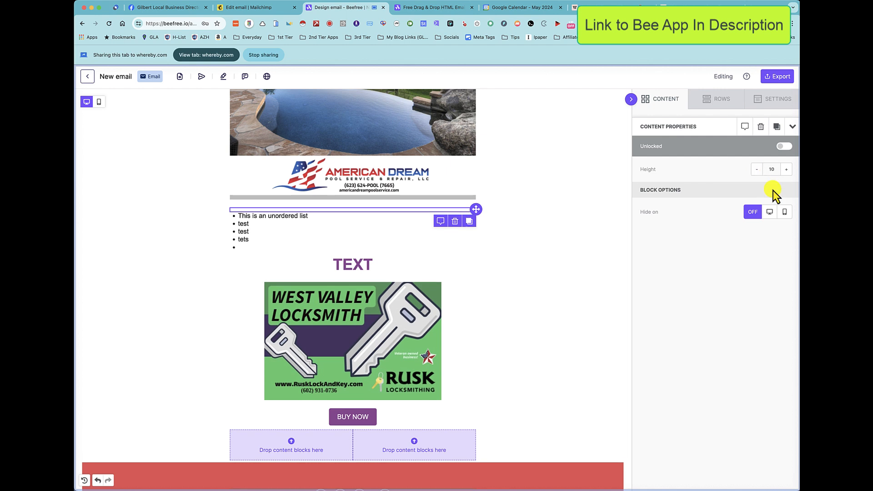
double_click(787, 170)
double_click(786, 170)
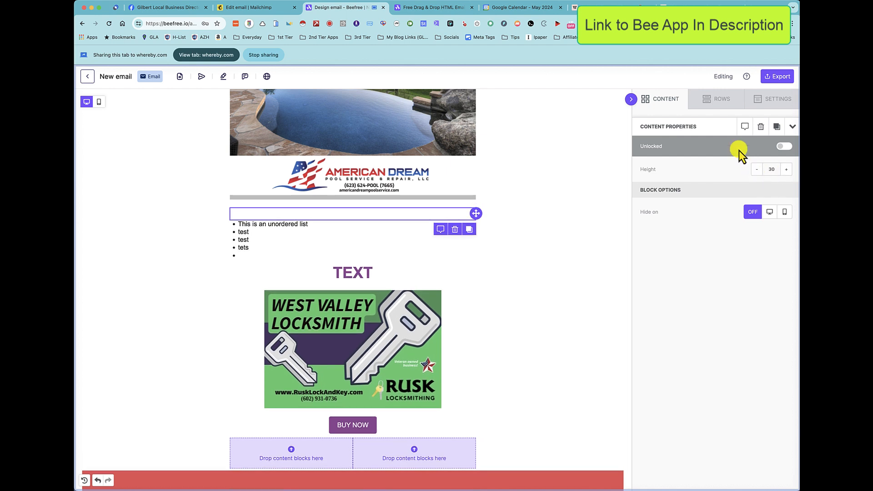
Insert a table block between the spacer and the bulleted list.
click(710, 100)
click(682, 100)
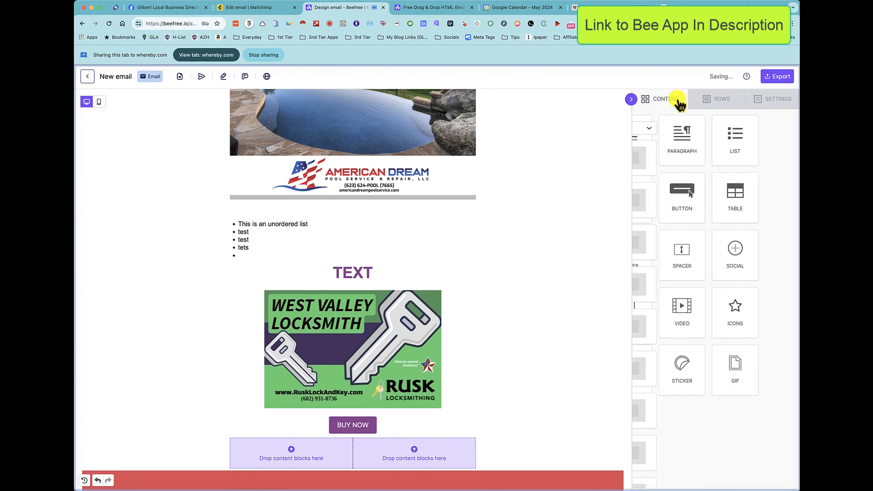
drag(778, 197, 369, 217)
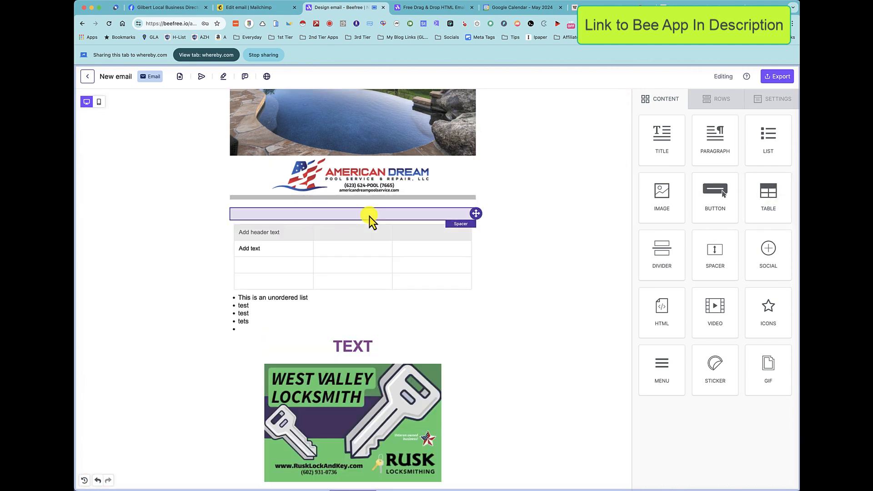
Fill the second and third cells of the table's first body row with "rrrrrr" and "rrrrr".
click(281, 246)
click(346, 249)
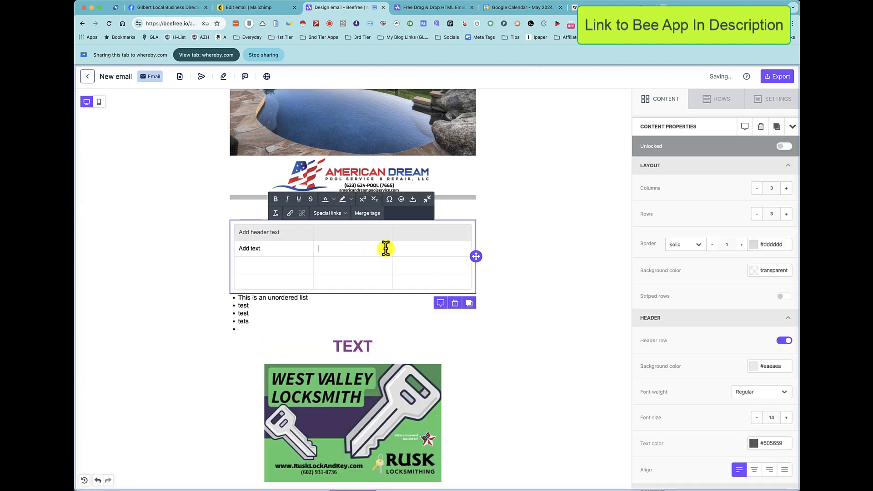
key(super+f)
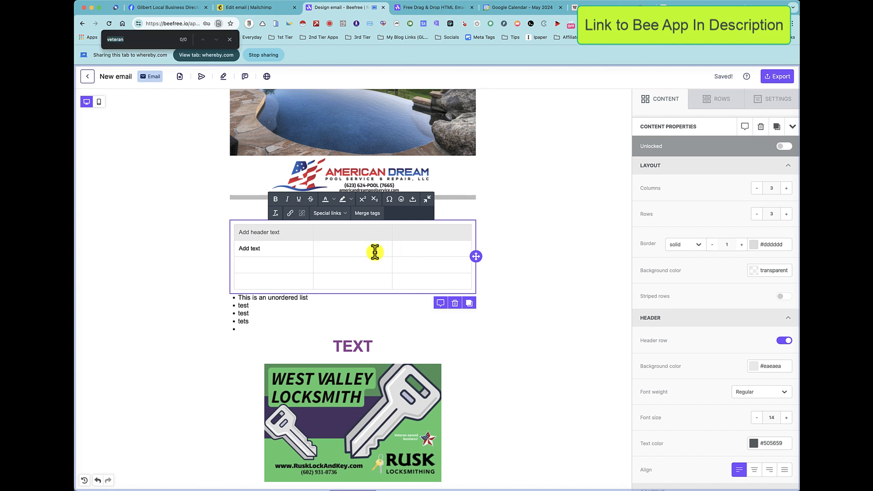
click(372, 251)
text(rrrrrr)
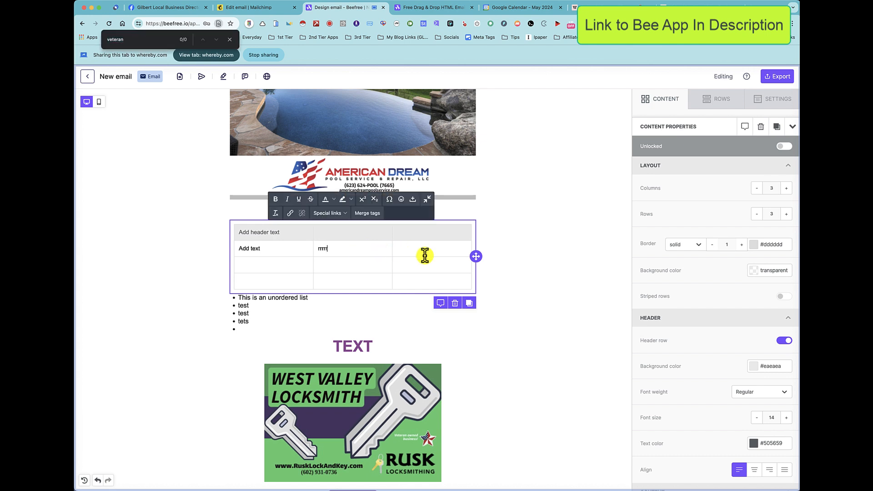
click(423, 252)
text(rrrrr)
click(542, 266)
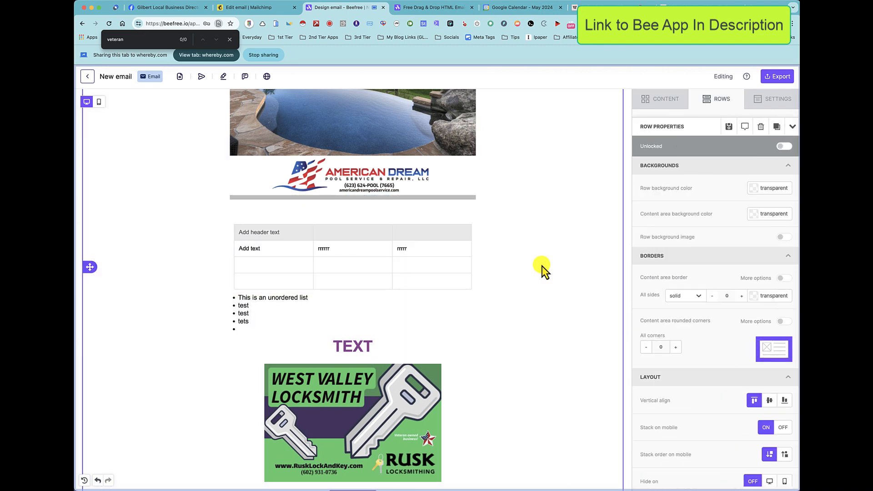
Insert a divider between the spacer and the table and open its properties.
scroll(541, 266, down, 1)
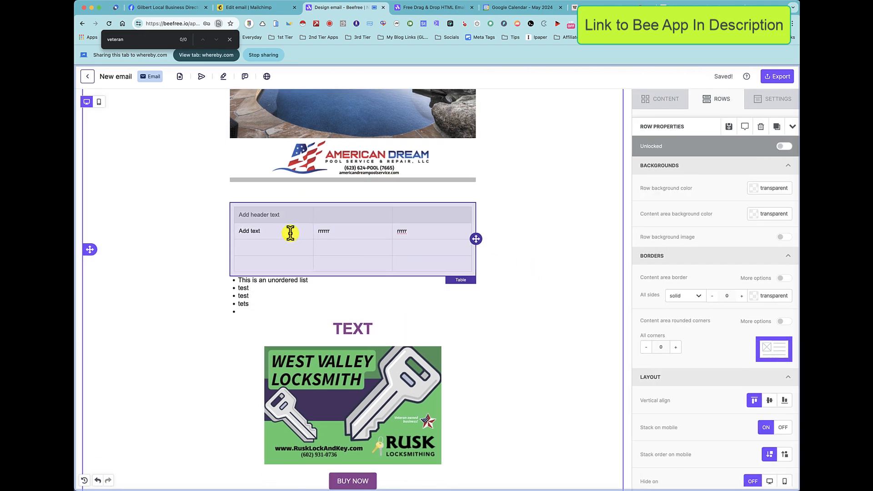
click(254, 214)
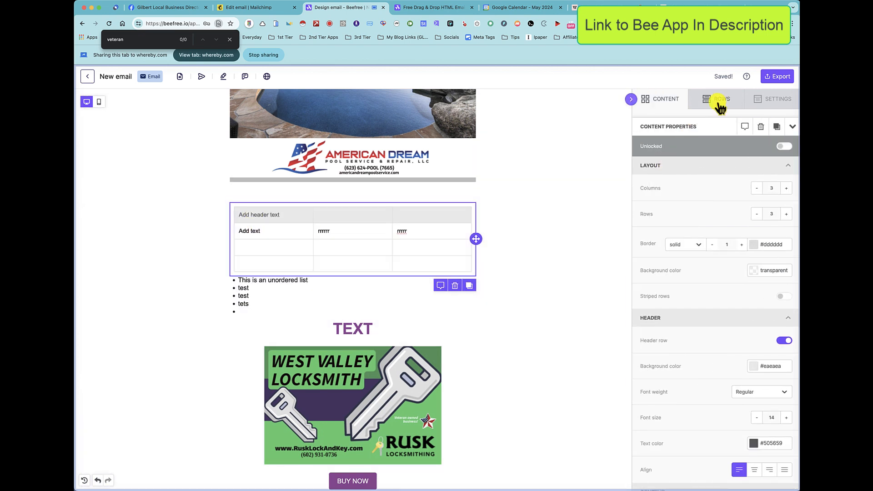
click(713, 101)
click(666, 109)
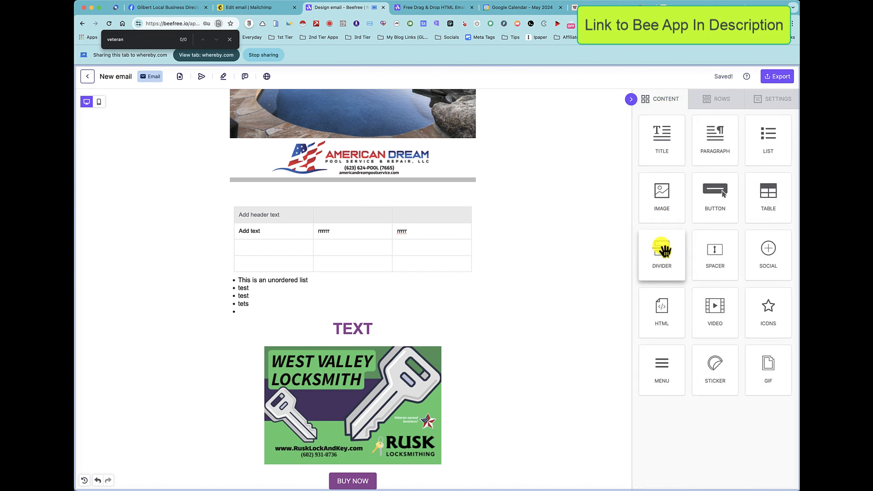
drag(664, 250, 451, 206)
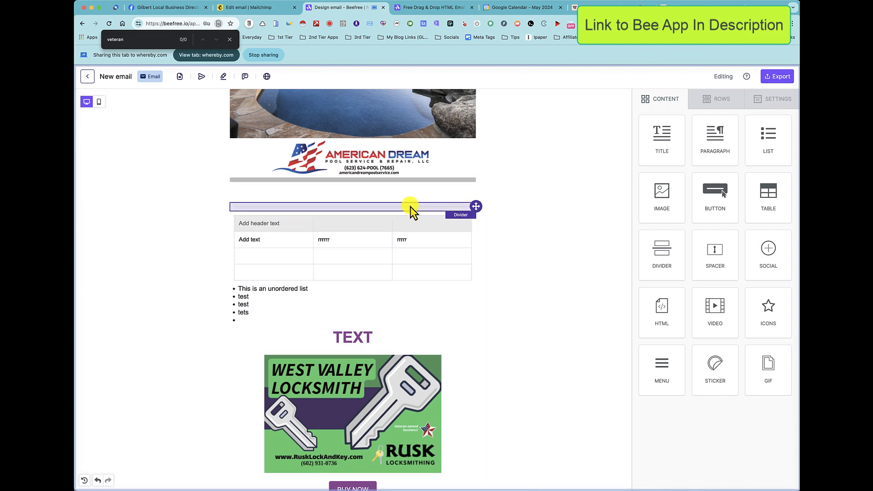
click(410, 207)
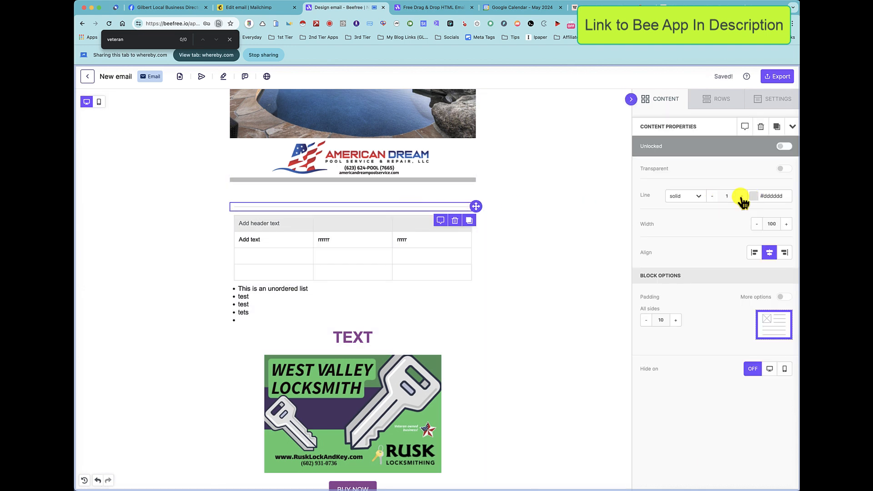
Thicken the line of the divider above the table by six increments.
click(741, 196)
click(742, 196)
click(742, 196)
click(741, 196)
click(742, 195)
click(742, 196)
click(391, 196)
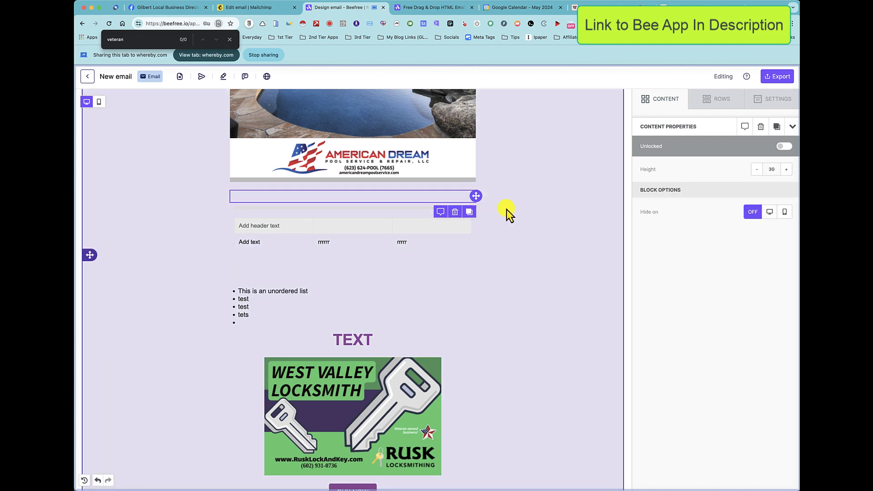
scroll(515, 212, down, 1)
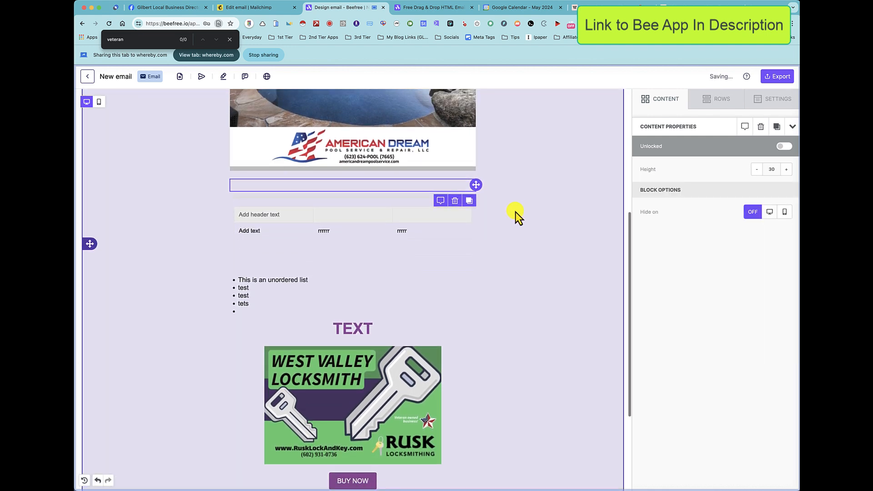
Insert an empty video block between the spacer and the divider, and return to the list of content blocks.
click(665, 101)
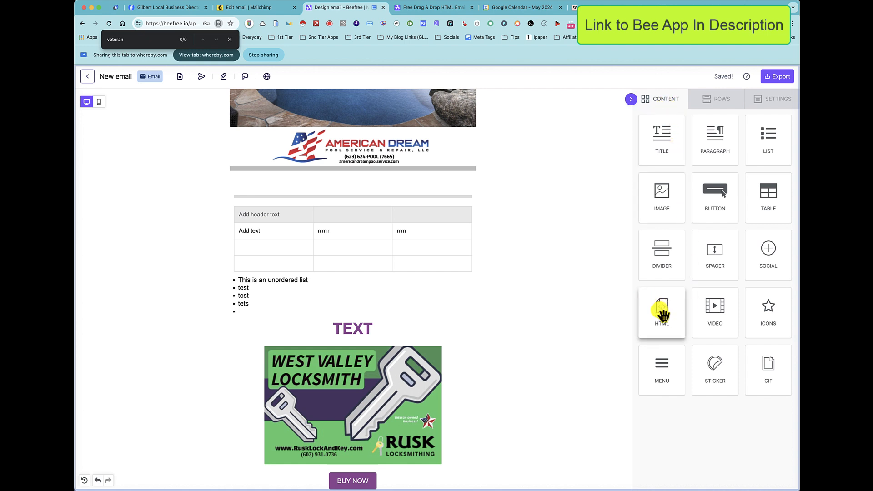
drag(709, 306, 397, 192)
click(355, 222)
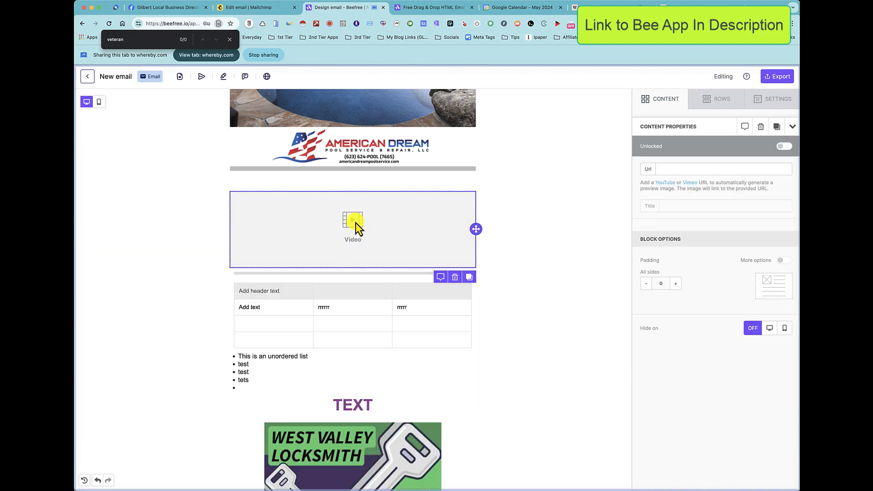
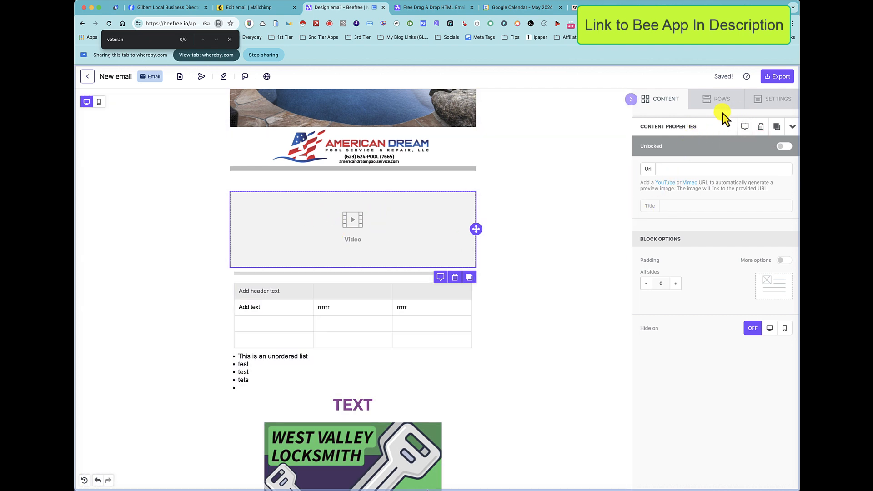
click(673, 109)
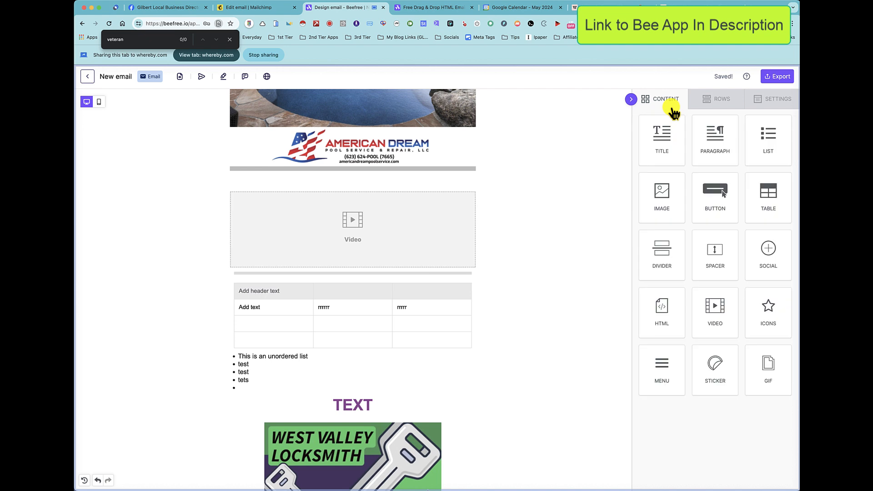
scroll(590, 148, down, 3)
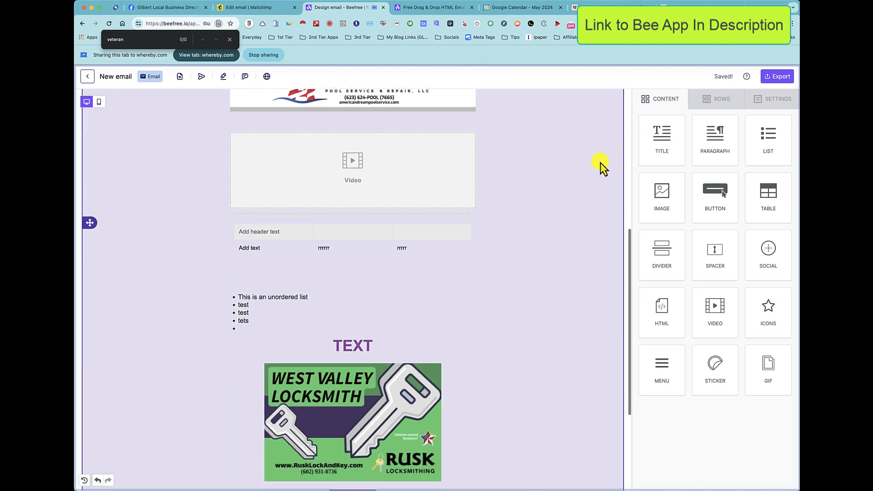
scroll(571, 168, up, 1)
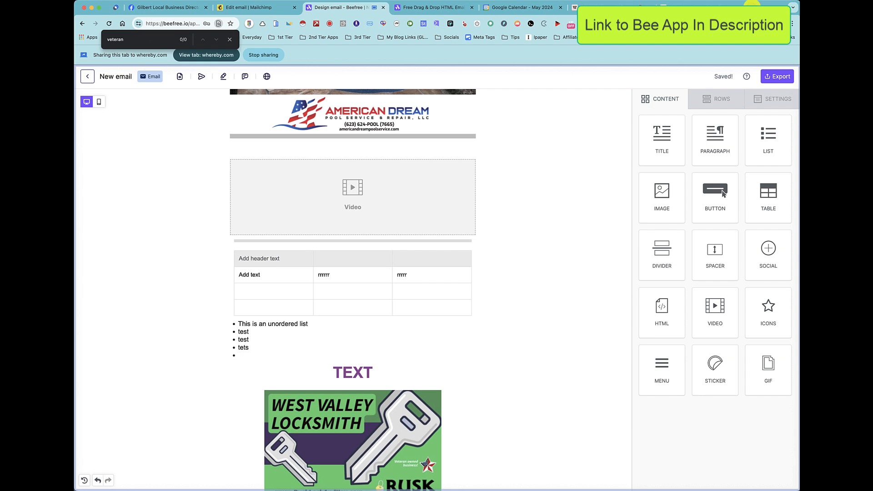
Open youtube.com in a new tab and copy the share link of OneStream Live's "Explode Your Live Stream Audience" video, closing the tab when done.
key(super+t)
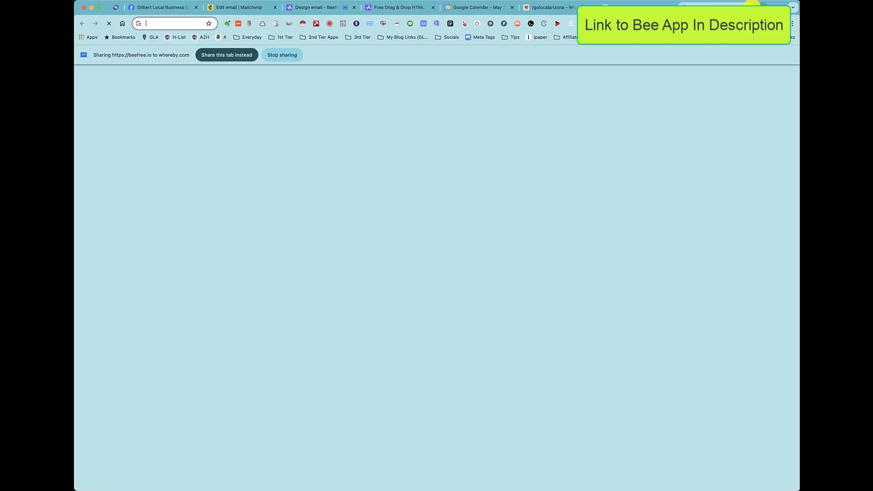
text(youtube.com)
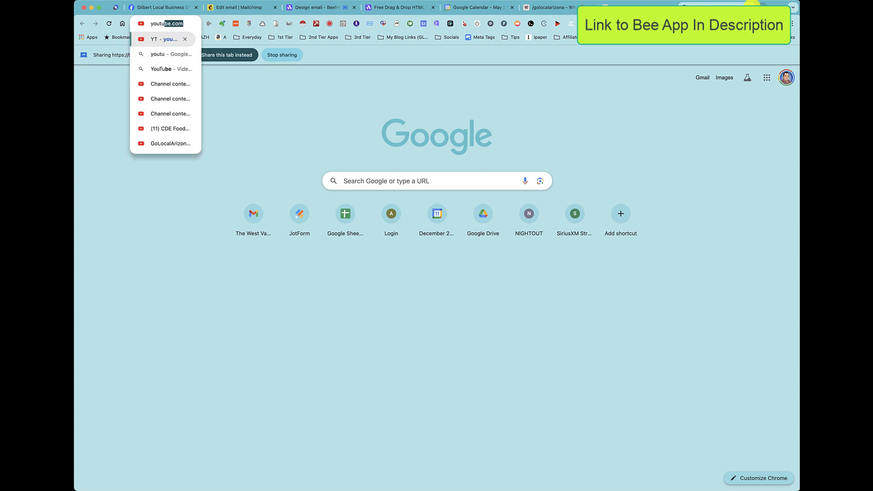
key(Return)
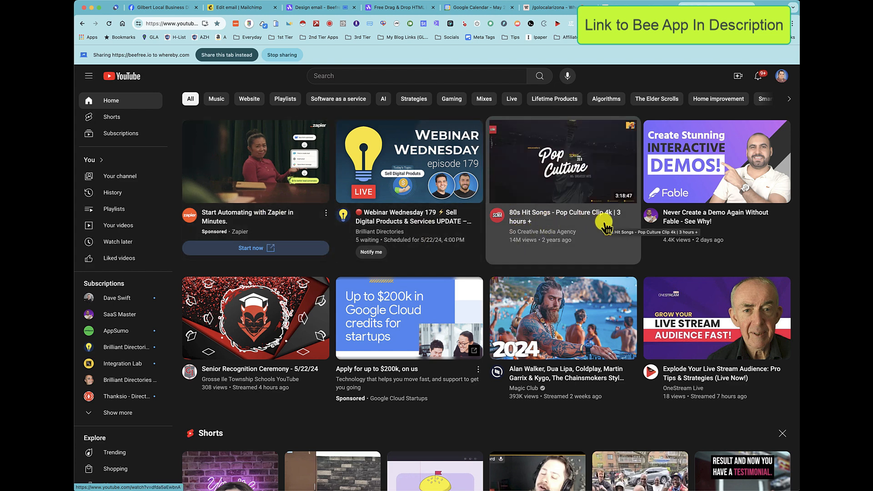
click(695, 369)
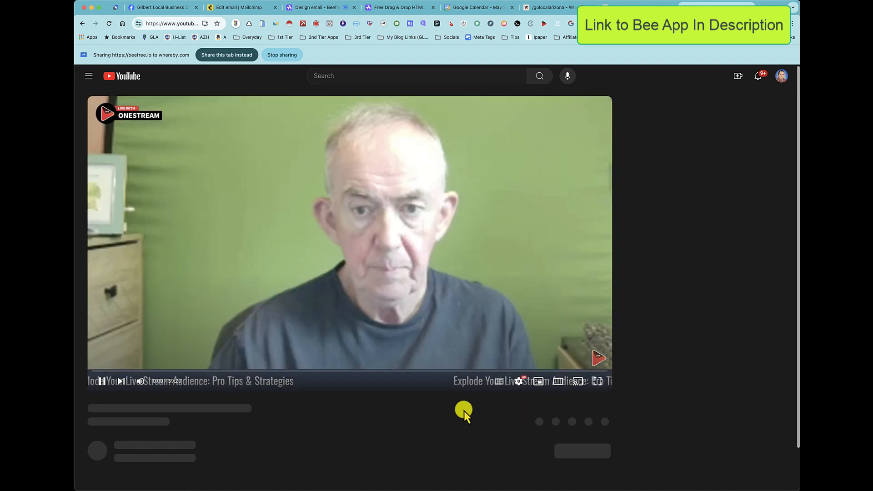
click(504, 420)
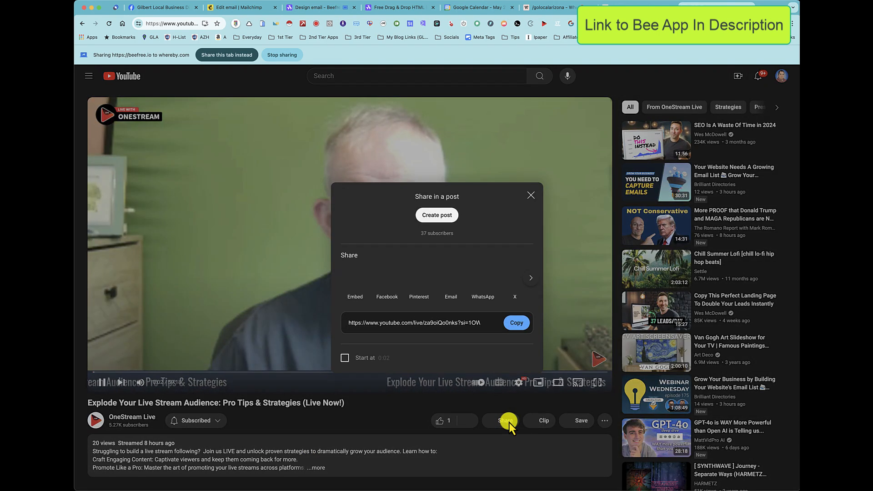
click(514, 323)
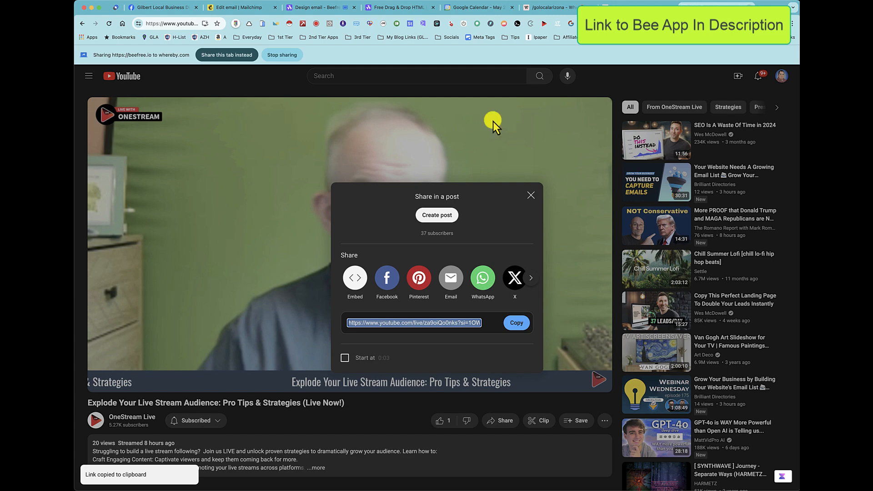
key(super+w)
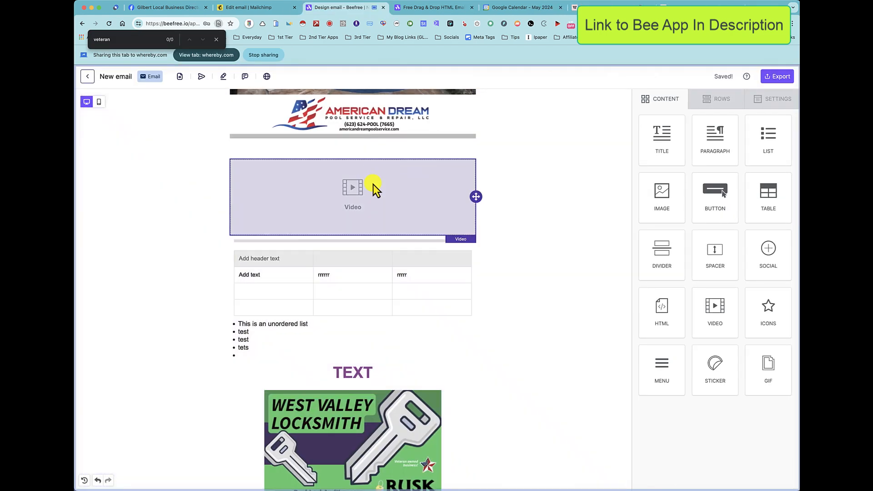
Dismiss the in-page search and paste the copied YouTube link as the URL of the empty video block.
click(213, 40)
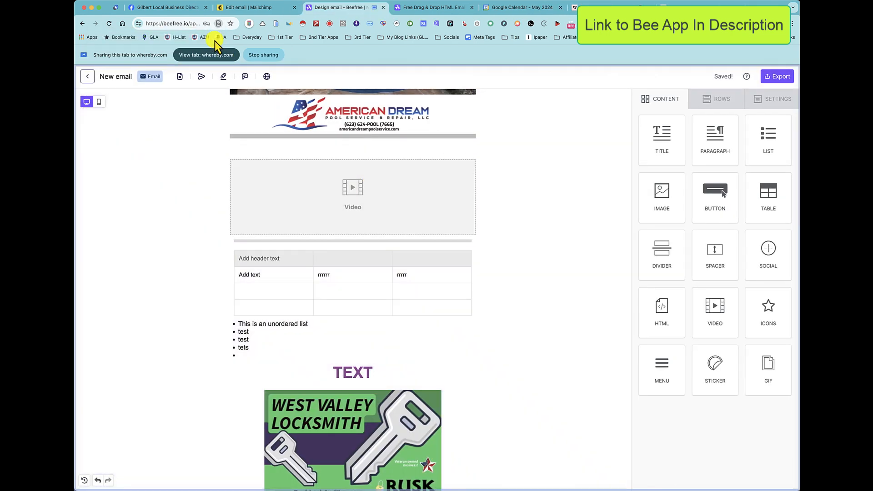
click(375, 204)
click(675, 168)
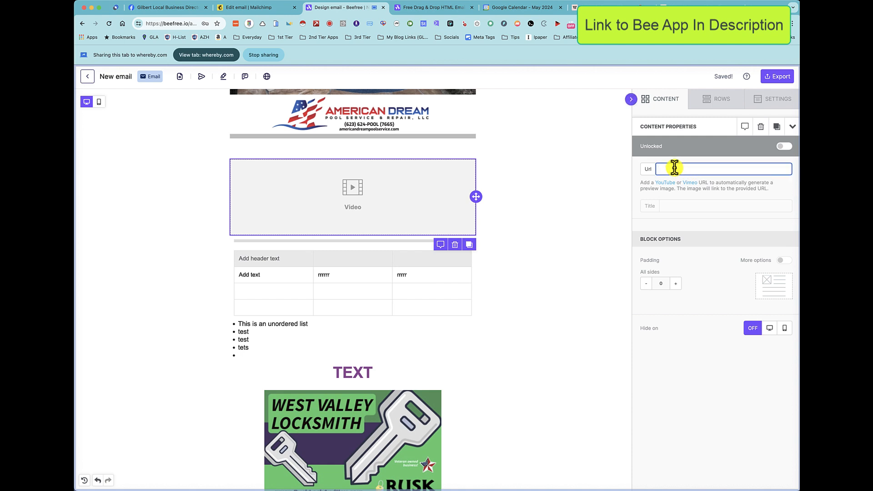
key(super+v)
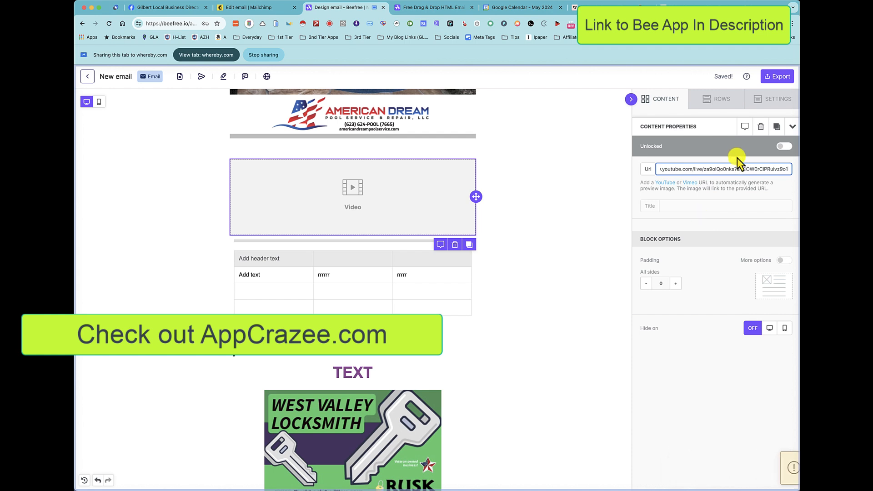
Check the pasted link in the video block's URL and clear it completely.
double_click(691, 169)
drag(692, 169, 635, 173)
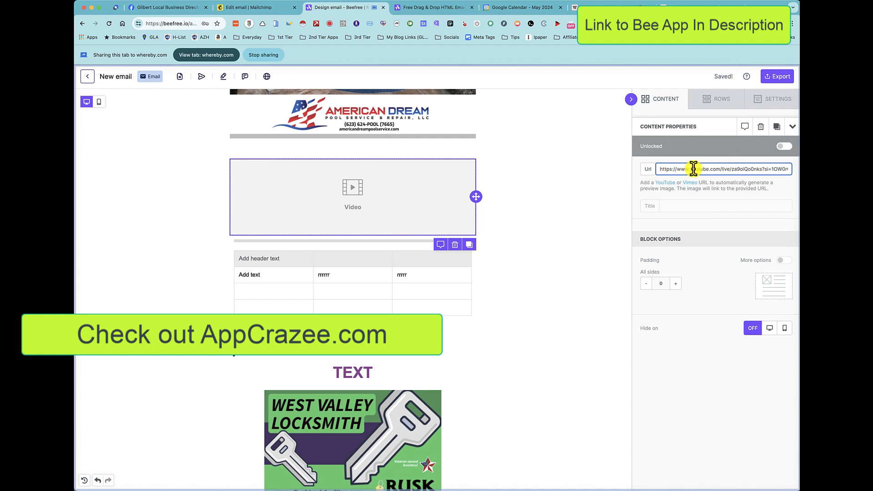
drag(692, 168, 795, 170)
click(712, 169)
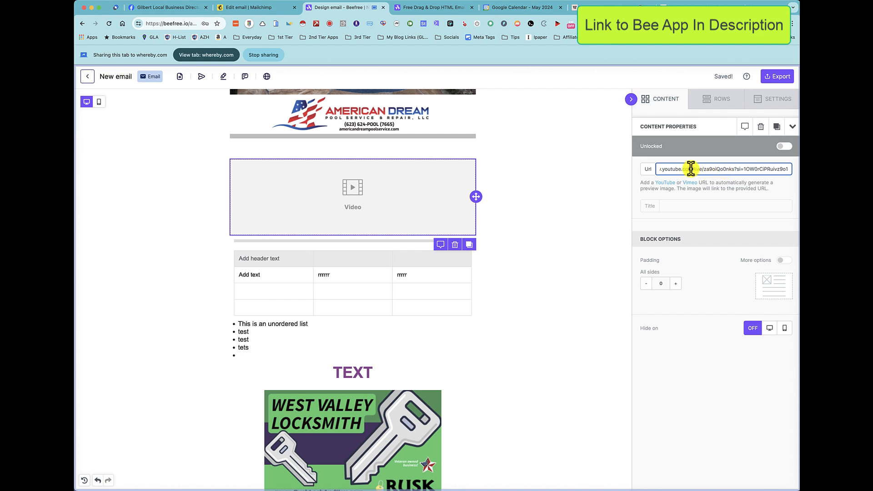
drag(692, 170, 786, 169)
click(726, 169)
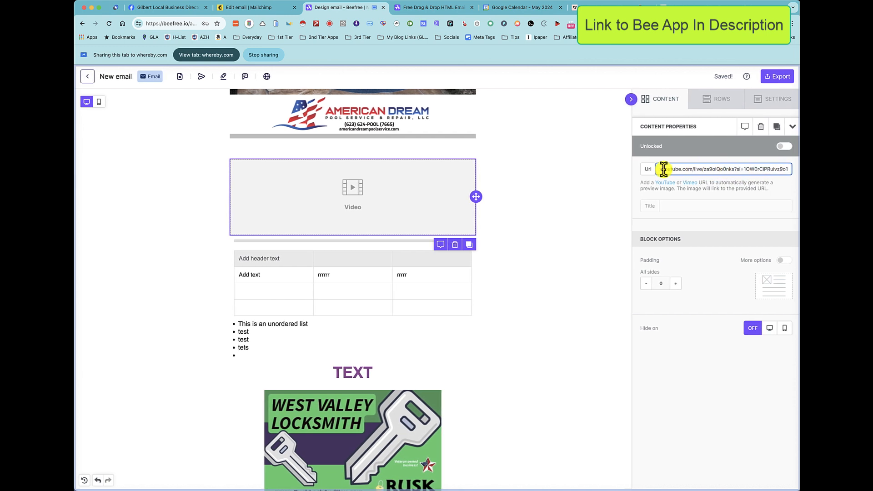
click(683, 206)
click(667, 170)
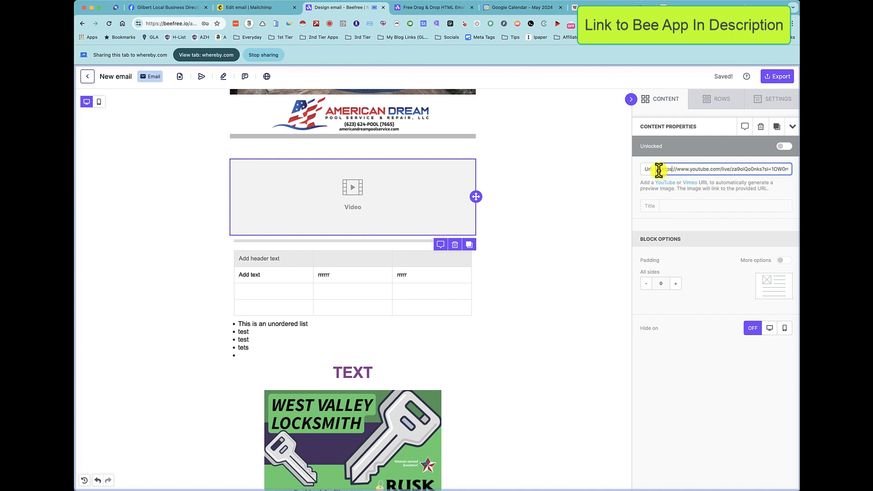
drag(659, 169, 796, 169)
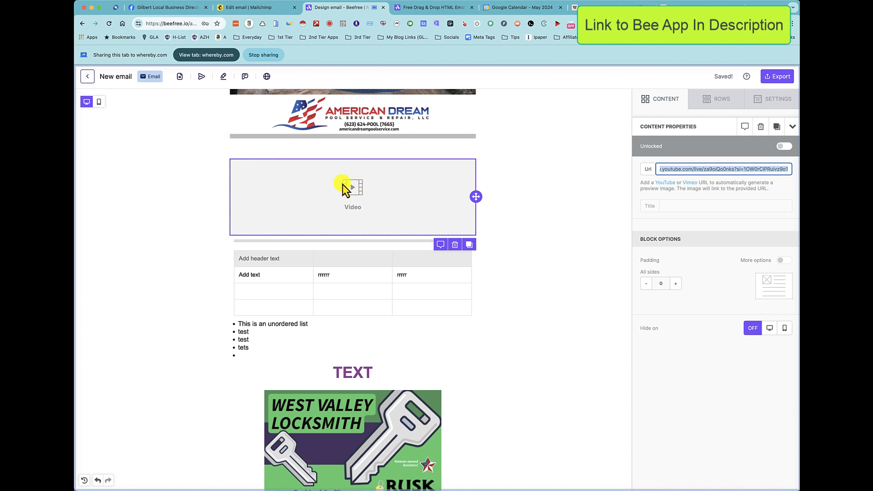
key(BackSpace)
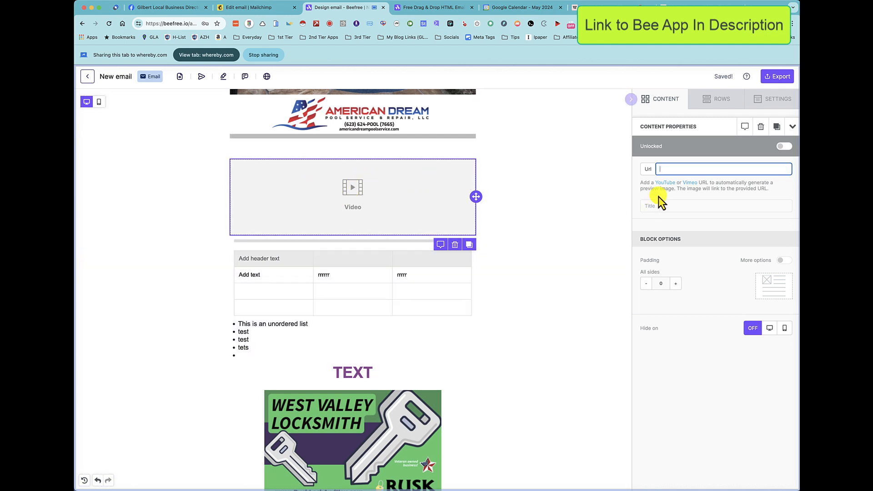
Return to the list of content blocks and insert a social block between the divider and the table.
click(660, 110)
click(664, 104)
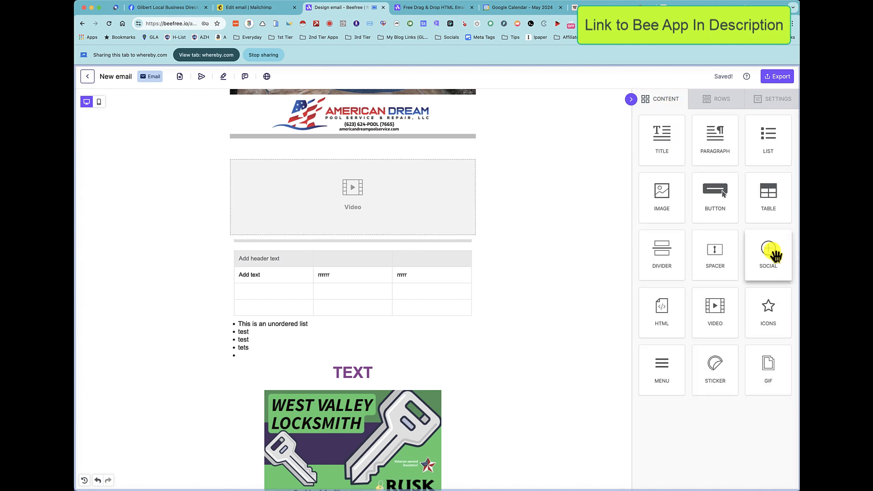
drag(773, 255, 395, 247)
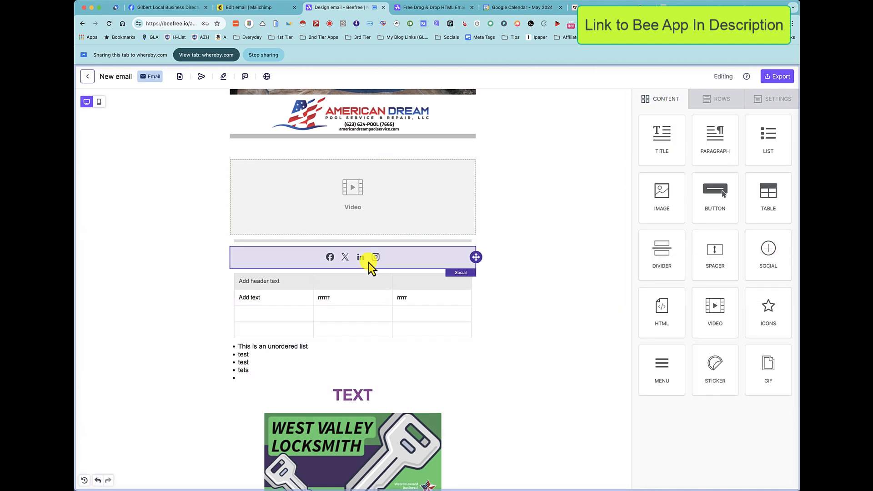
Move the social block up between the second paragraph and the American Dream pool image.
scroll(428, 283, down, 5)
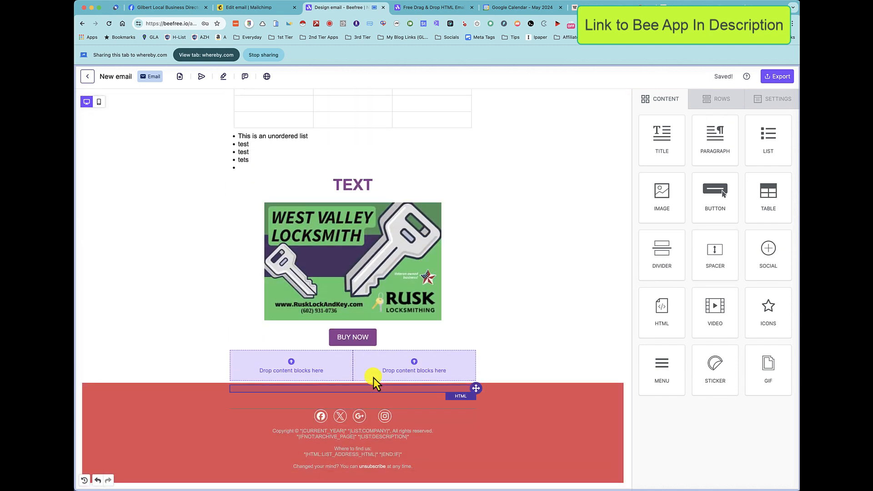
scroll(386, 359, up, 5)
scroll(385, 359, up, 4)
scroll(386, 360, down, 2)
scroll(386, 361, up, 1)
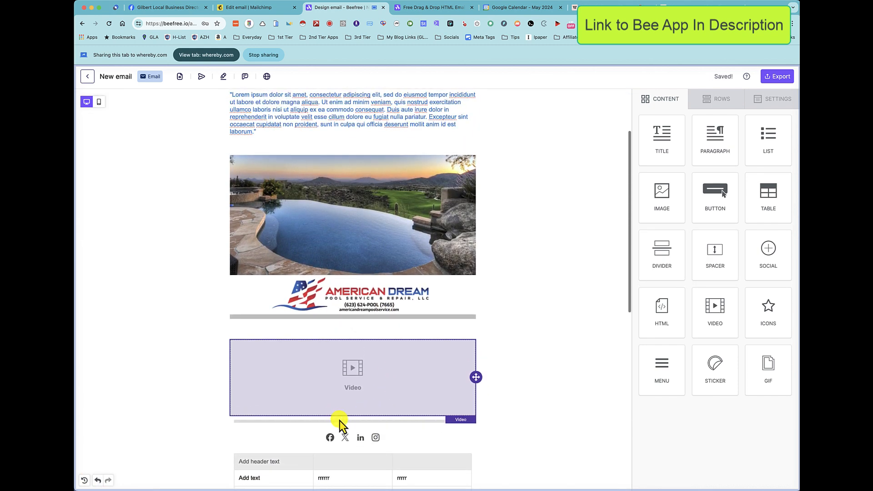
drag(475, 438, 422, 231)
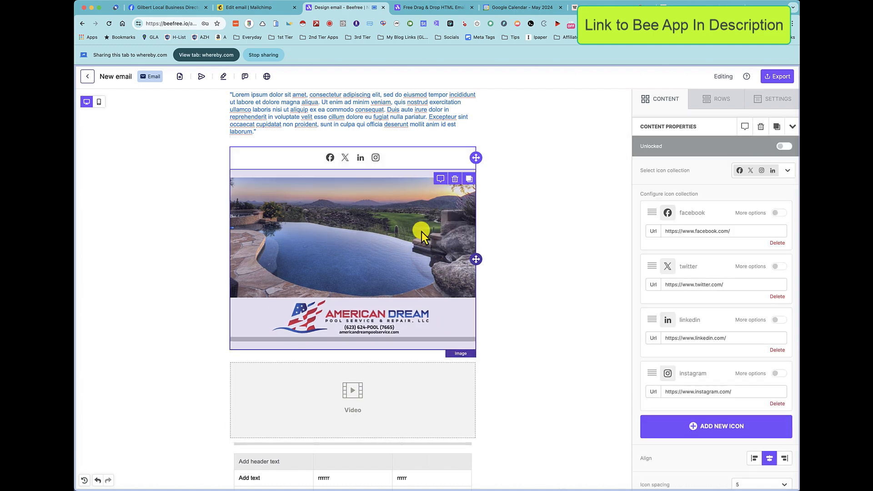
scroll(416, 245, up, 1)
scroll(417, 244, up, 1)
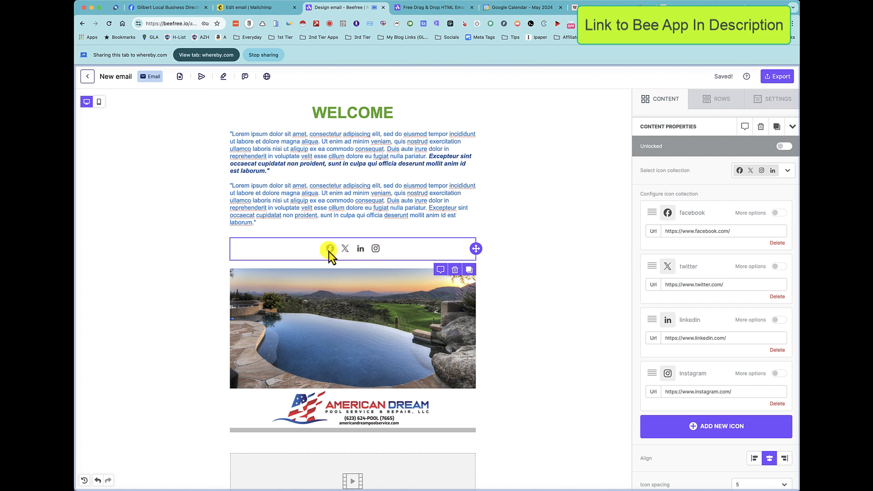
Review the social block's icon links and add a TikTok icon to its collection.
click(735, 231)
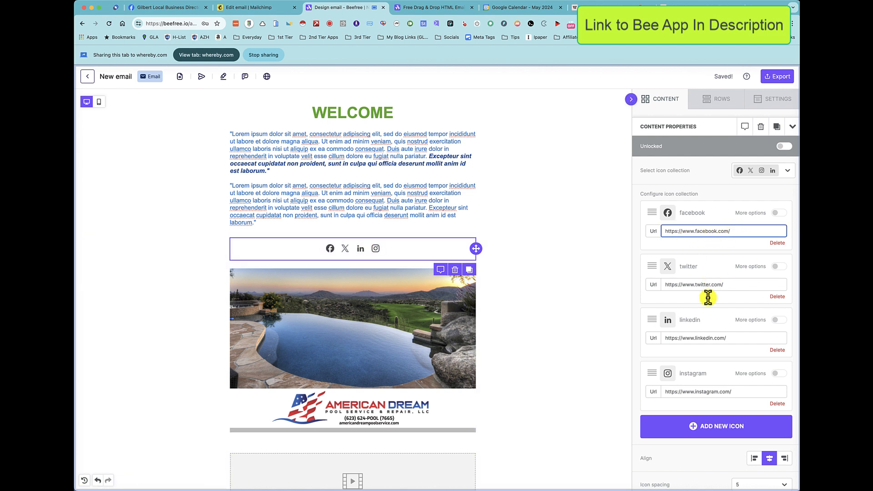
scroll(656, 350, down, 3)
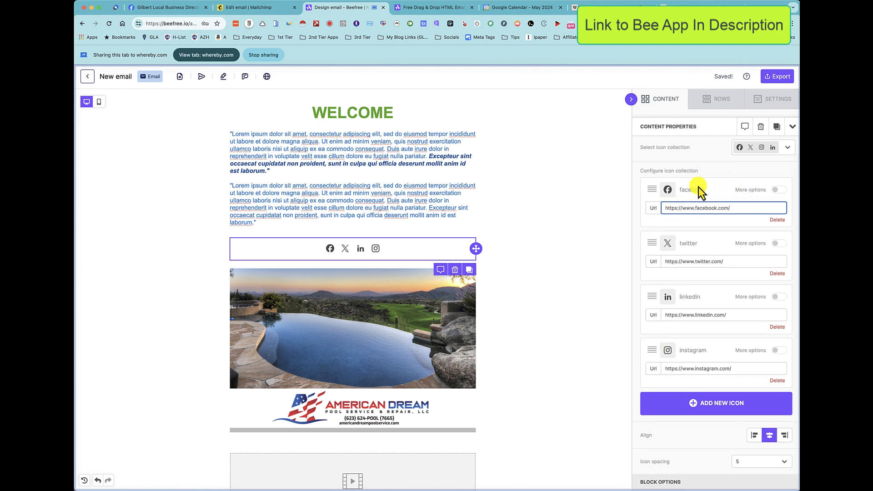
scroll(698, 227, up, 3)
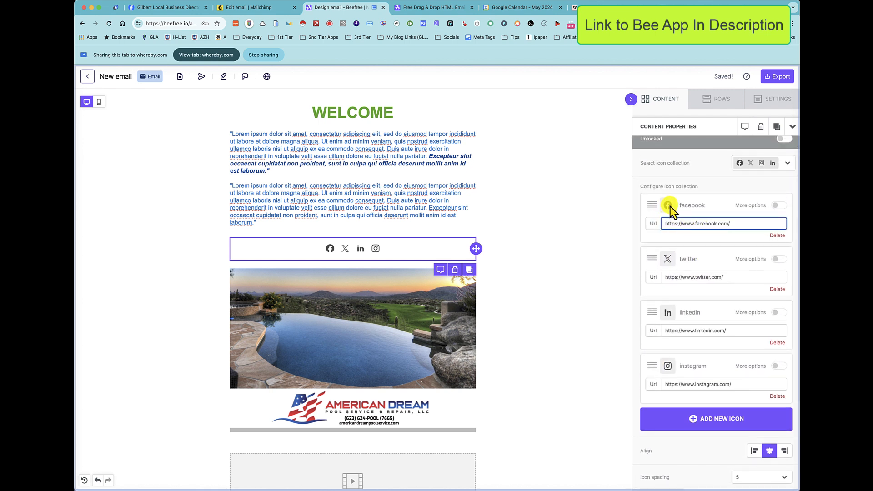
click(670, 206)
scroll(711, 401, down, 2)
click(723, 372)
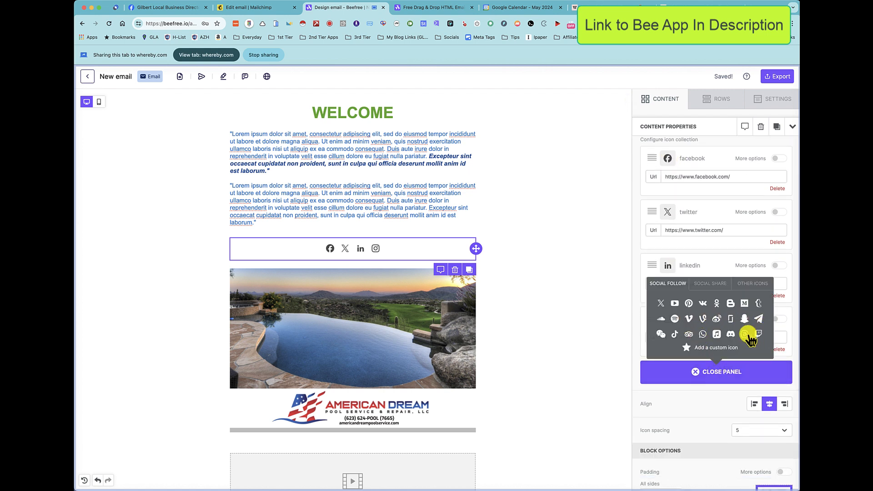
click(675, 335)
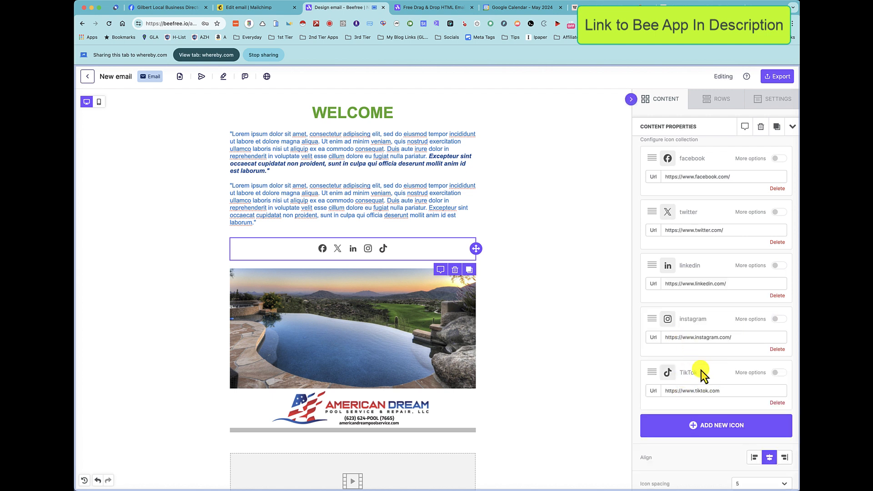
Reorder the social icons so that TikTok comes first, followed by twitter and facebook.
drag(653, 376, 646, 298)
mouse_move(654, 222)
mouse_down()
mouse_move(656, 187)
mouse_move(654, 214)
mouse_up()
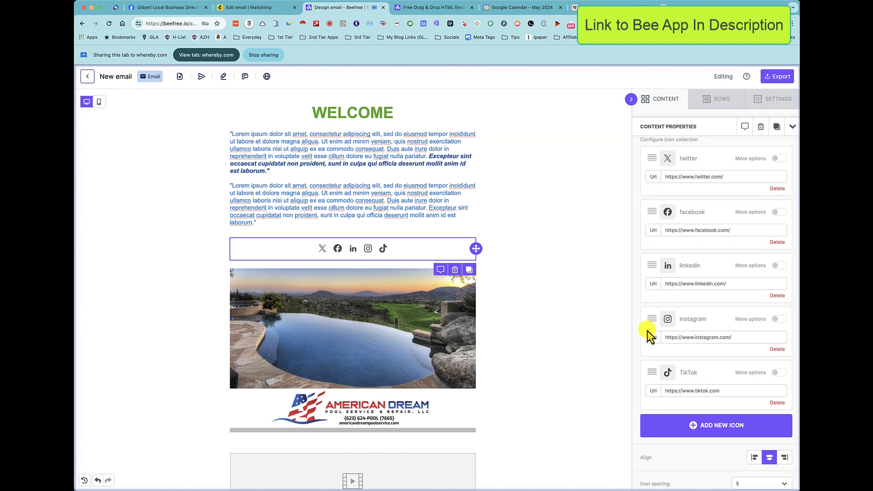
drag(653, 375, 647, 160)
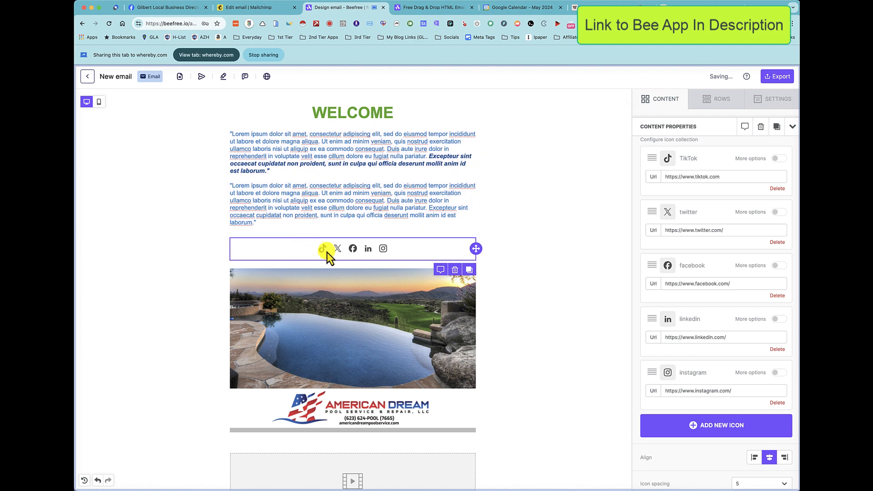
Return to the list of content blocks and insert an icons block between the second paragraph and the social block.
click(670, 105)
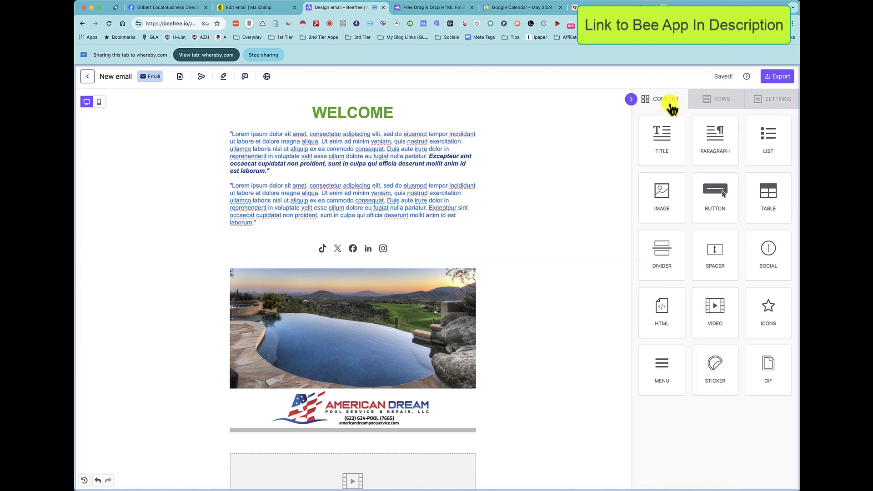
drag(774, 312, 353, 252)
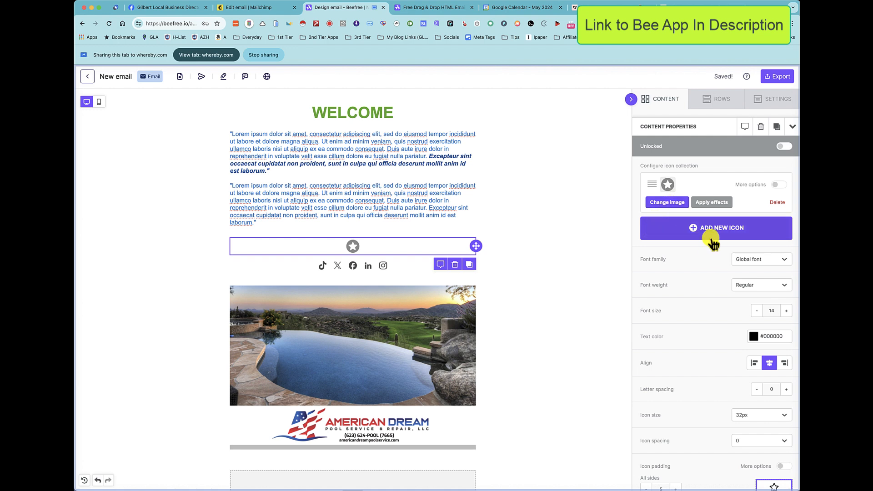
Replace the star in the icons block with the waving hand image five.png from page 3 of the file manager.
click(672, 203)
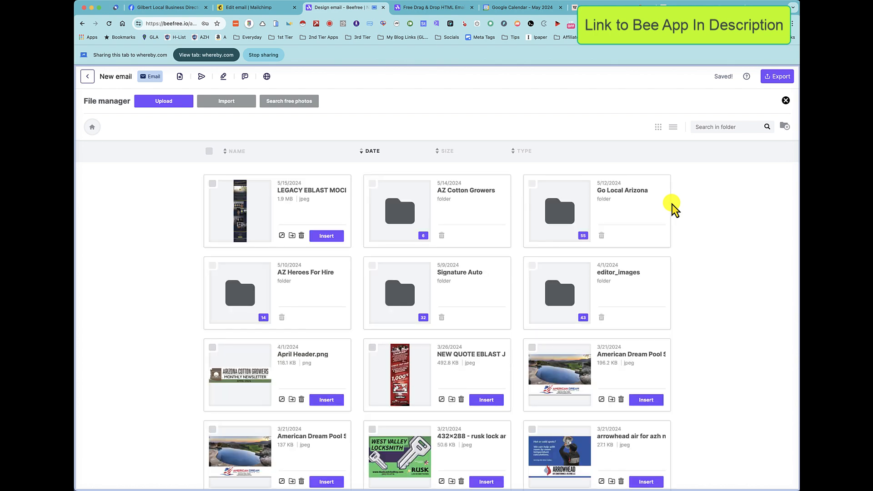
scroll(672, 203, down, 5)
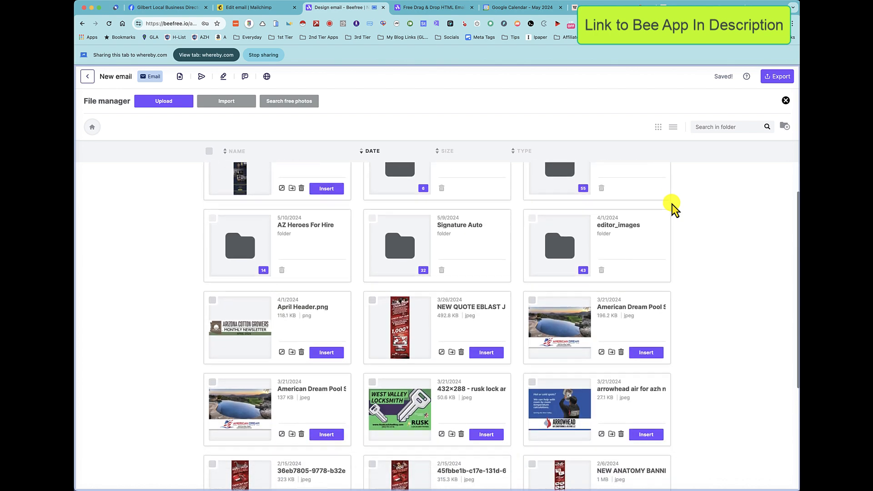
scroll(672, 204, down, 1)
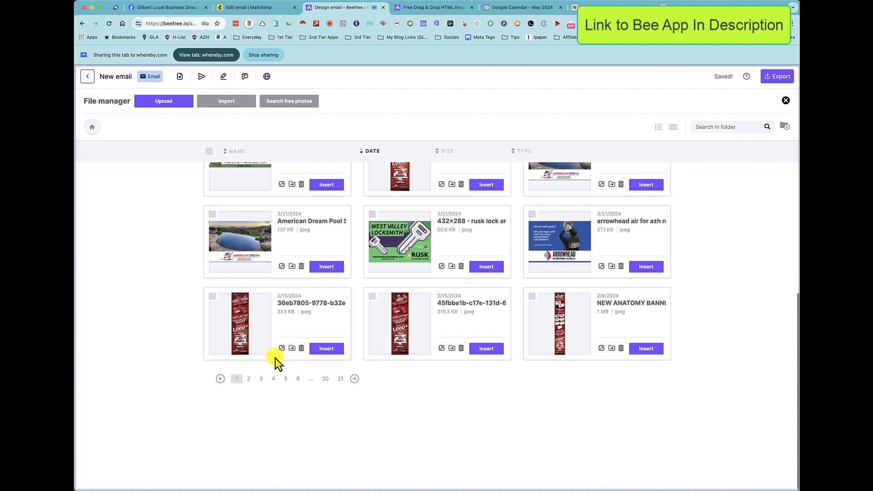
click(262, 380)
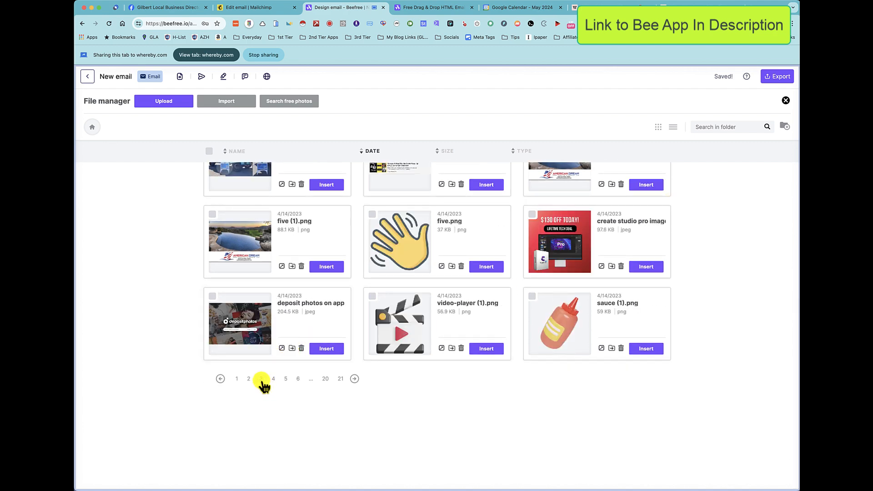
scroll(265, 387, down, 2)
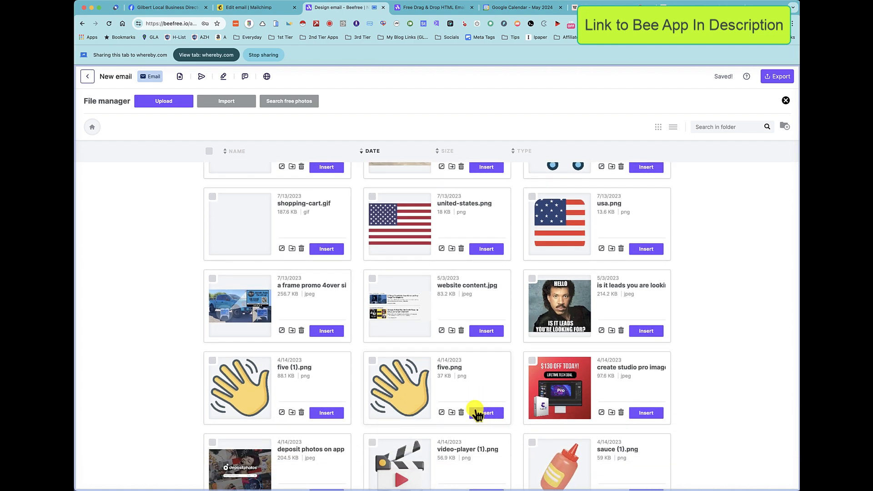
click(482, 413)
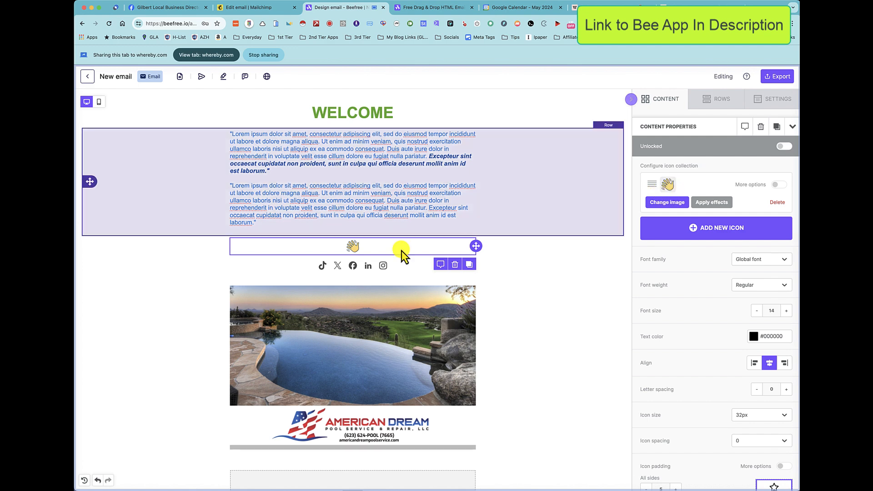
scroll(342, 256, down, 3)
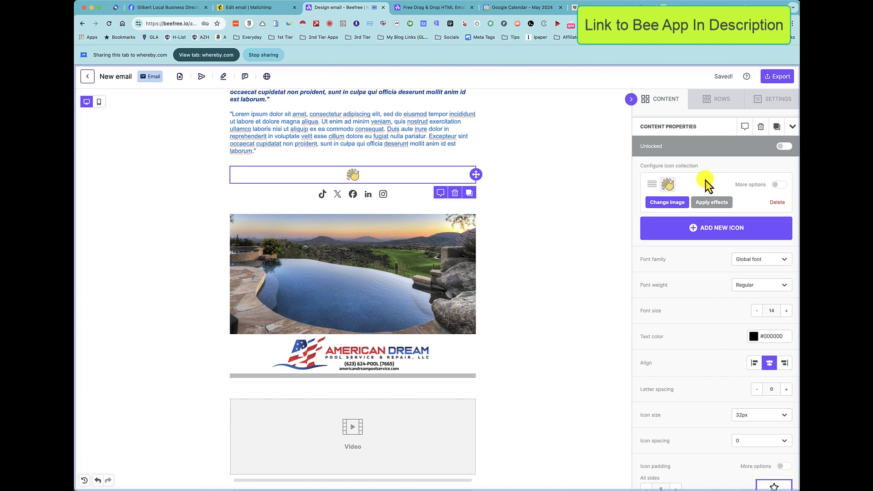
Try out a menu block between the second paragraph and the waving hand icon, and delete it again.
click(667, 103)
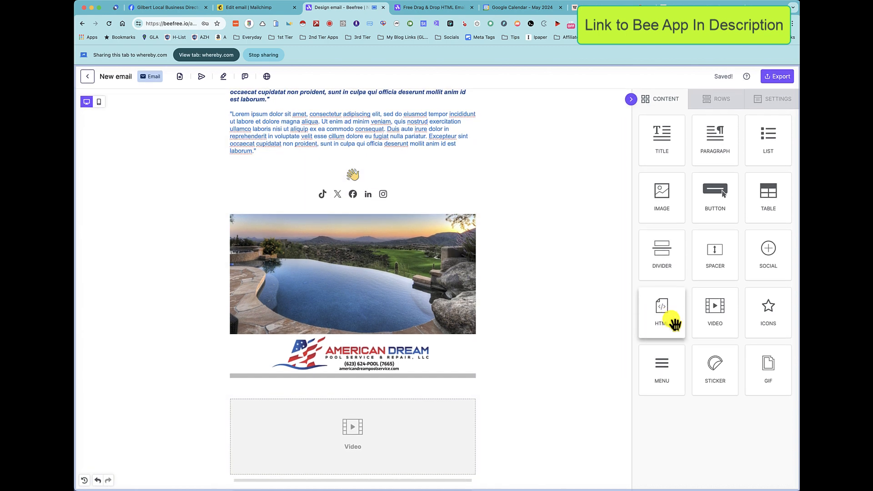
drag(666, 380, 379, 173)
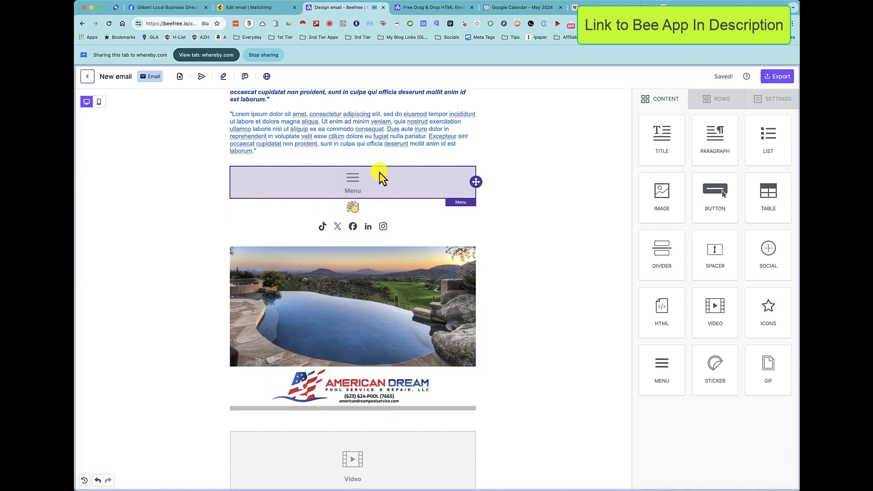
click(356, 180)
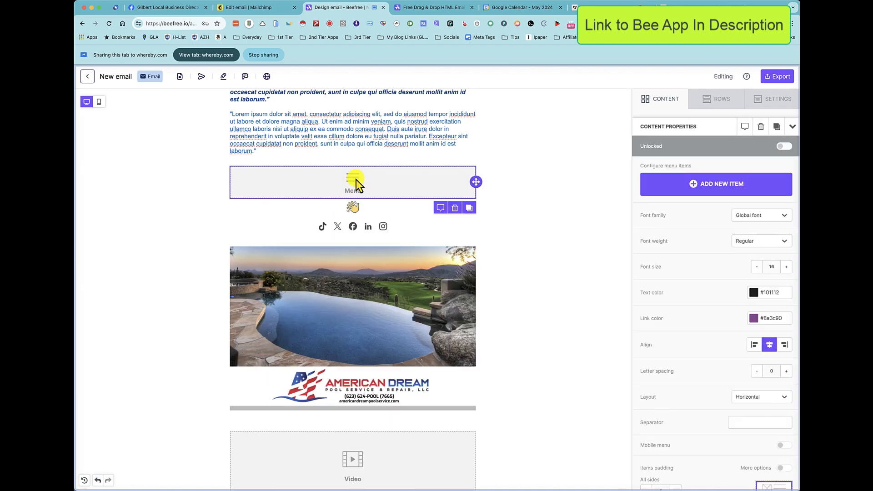
click(454, 208)
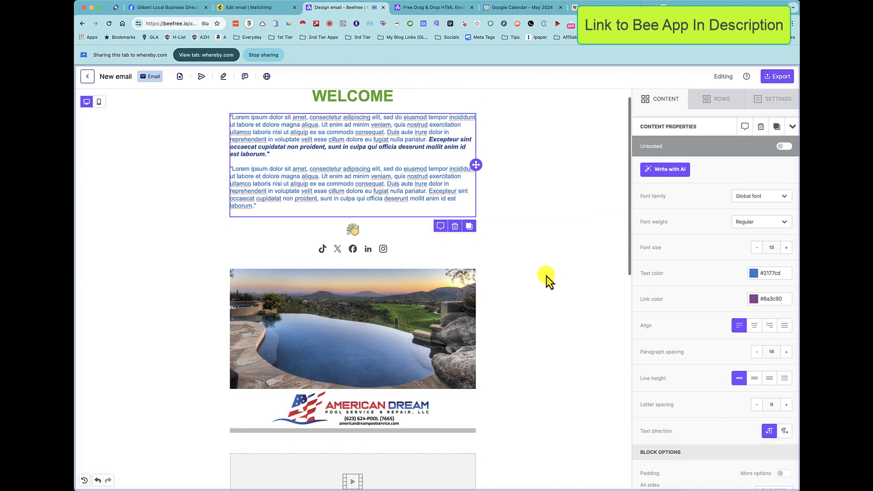
Try out a sticker block with the heart-hugging emoji below the second paragraph, and delete it again.
click(666, 107)
drag(729, 362, 373, 223)
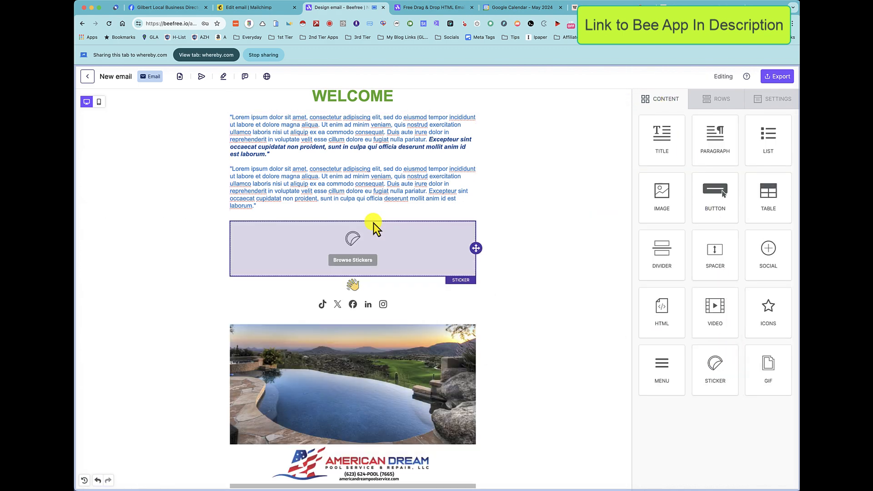
click(354, 261)
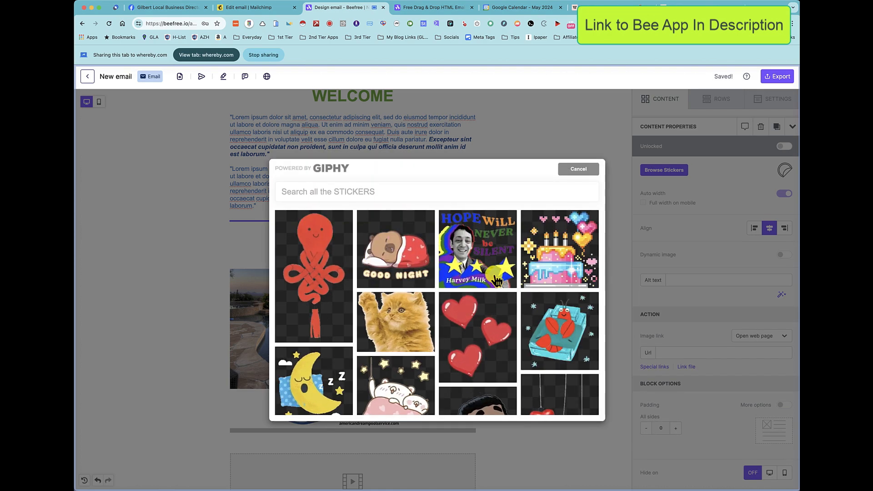
scroll(522, 281, down, 5)
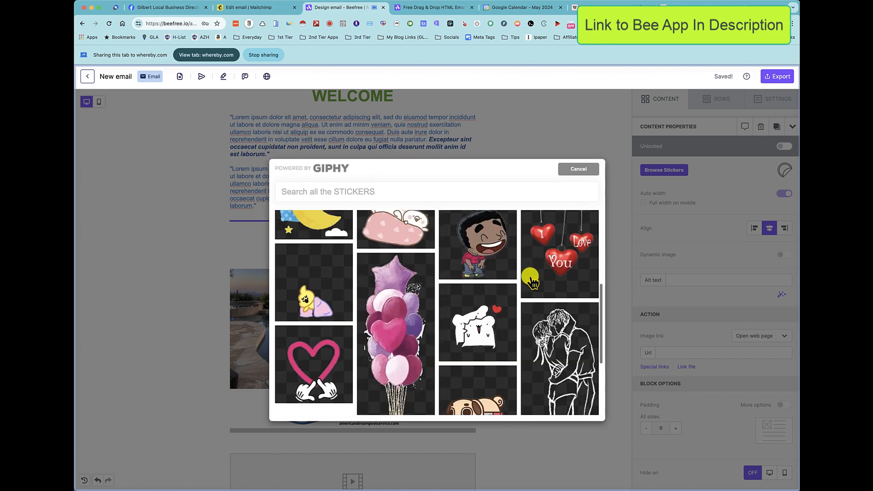
scroll(532, 282, down, 5)
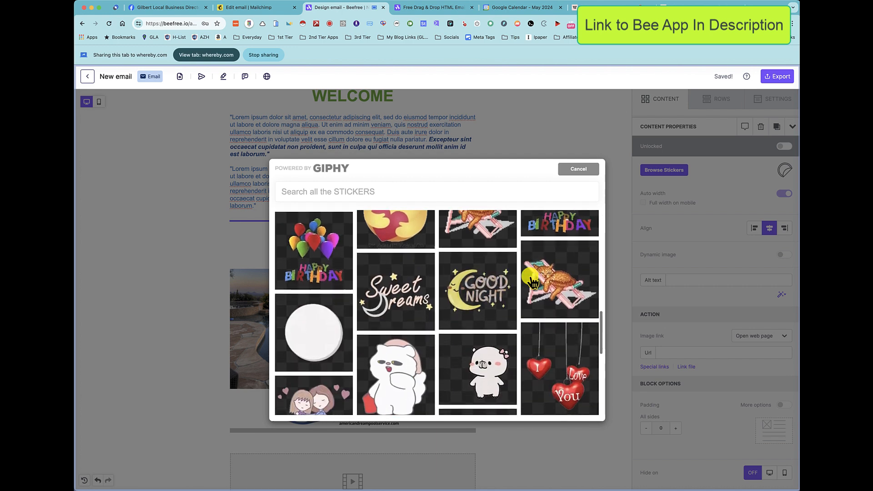
scroll(532, 282, up, 2)
click(404, 266)
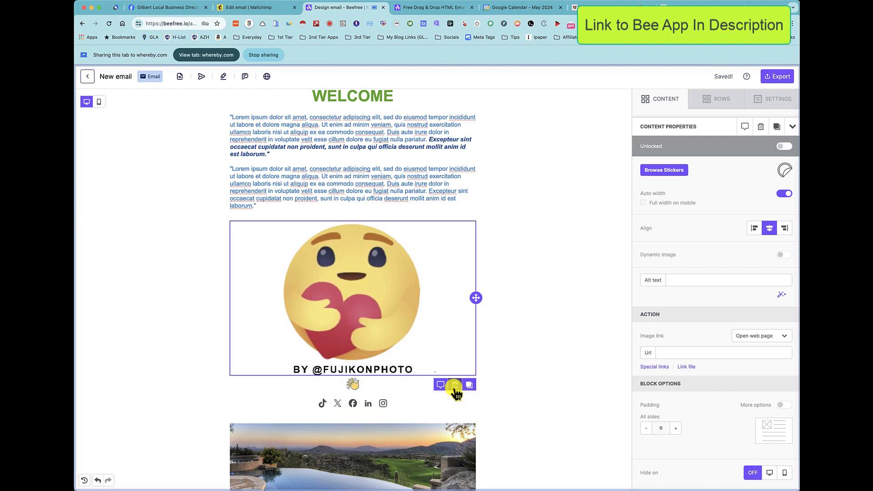
click(455, 384)
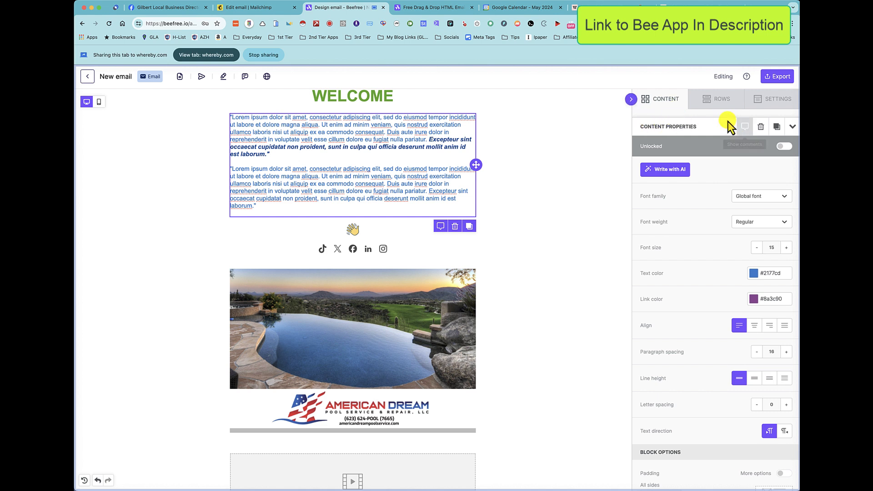
Insert a GIF block between the second paragraph and the waving hand icon.
click(668, 104)
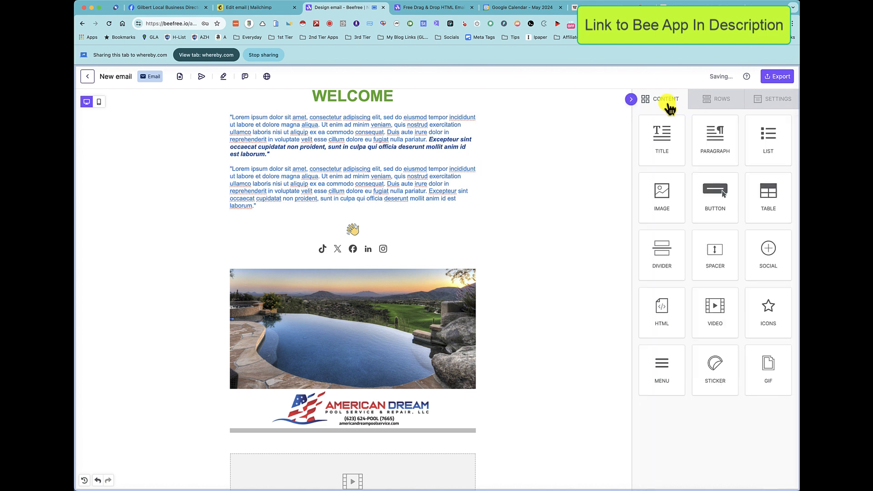
drag(769, 362, 419, 233)
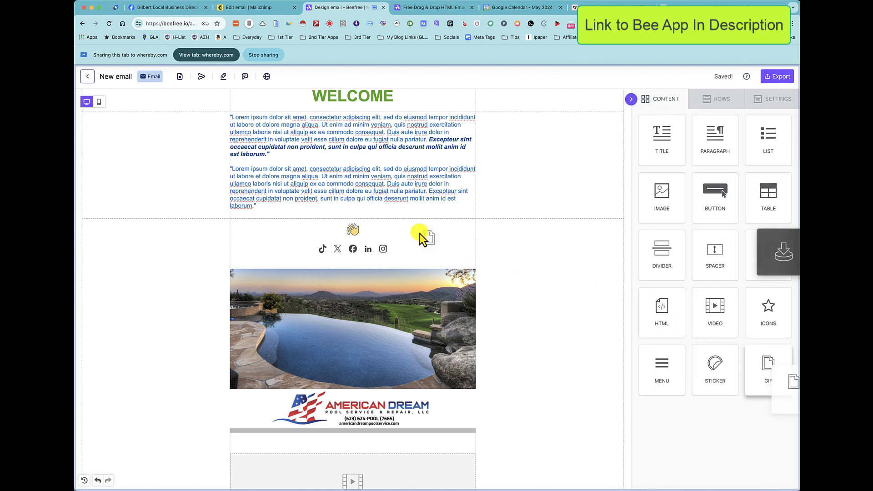
drag(359, 214, 329, 211)
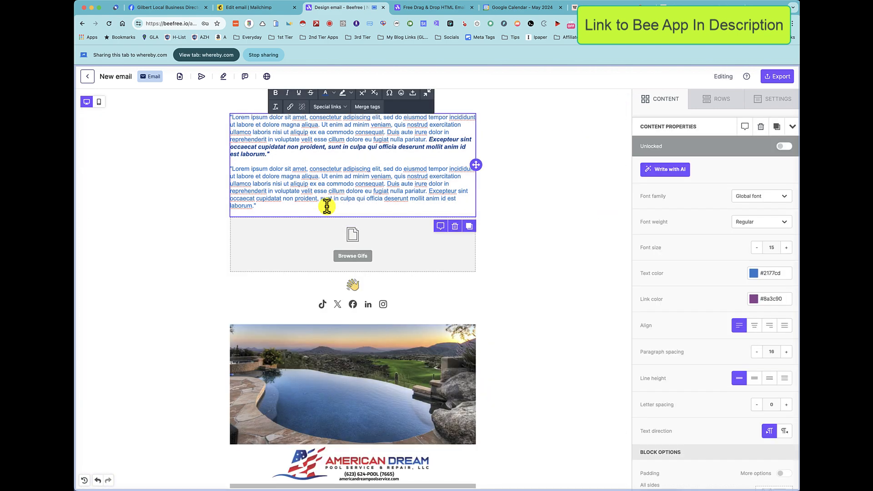
Search the GIF library for "medical" and fill the GIF block with the masked nurse flexing her arms under "HERO".
click(354, 256)
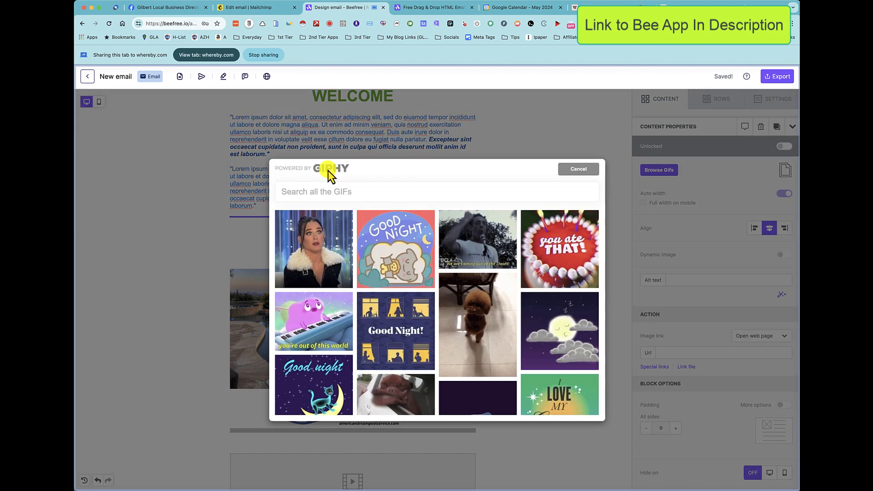
click(349, 192)
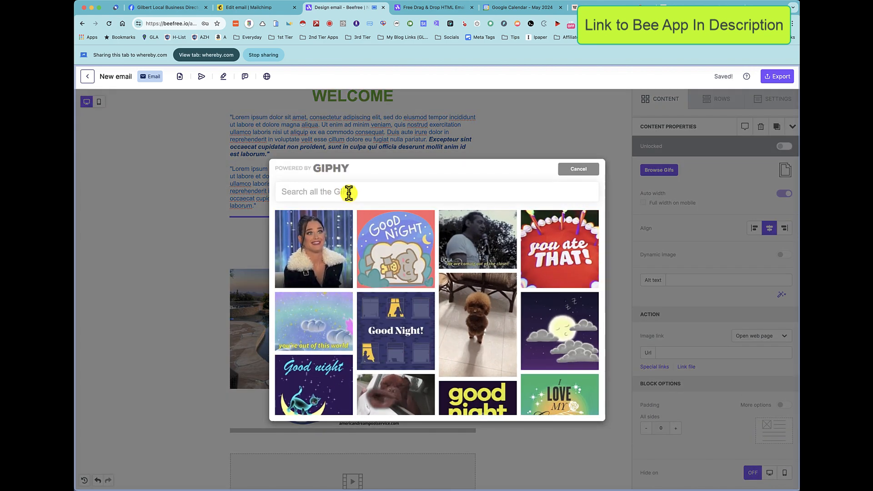
text(medical)
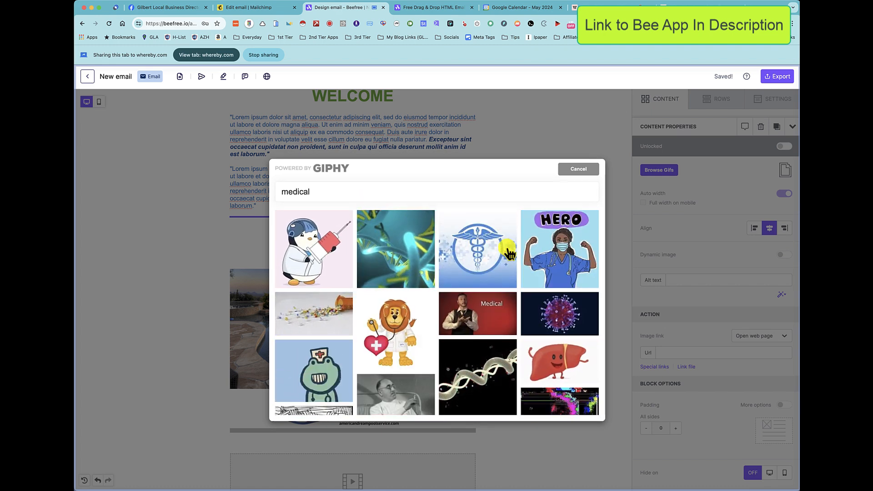
click(554, 249)
scroll(276, 275, down, 1)
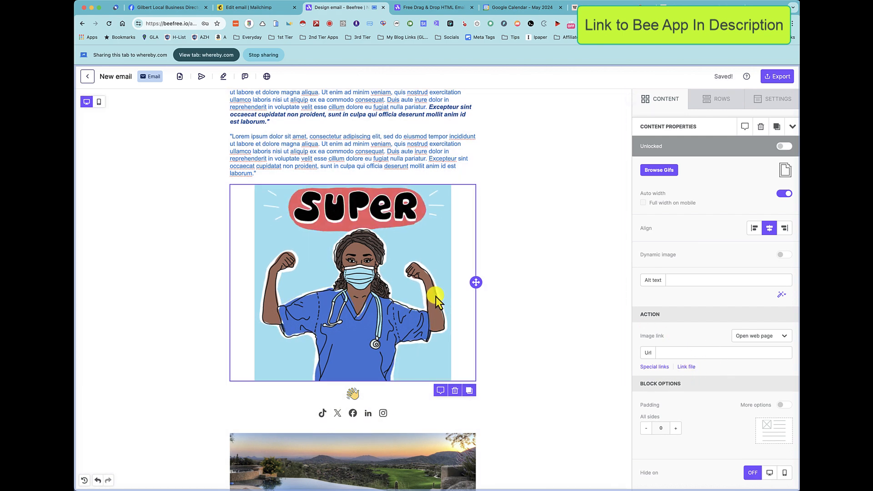
scroll(470, 317, up, 1)
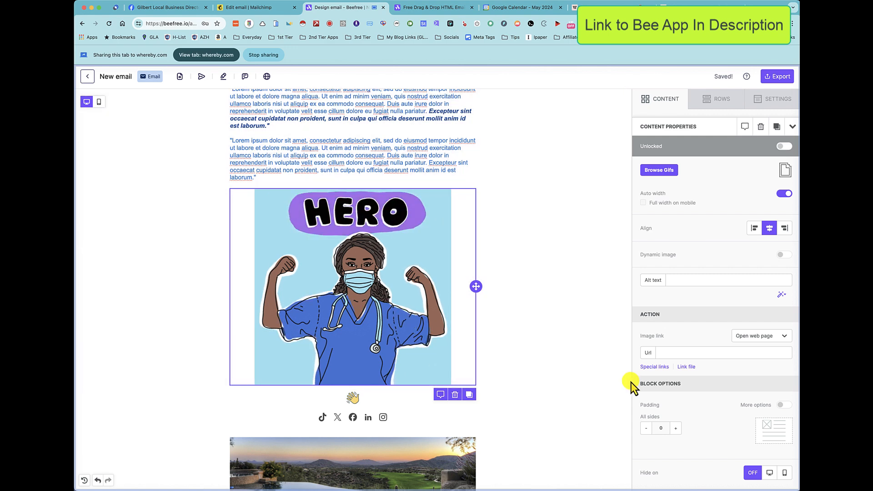
Examine the web page link URL setting of the nurse GIF.
click(672, 349)
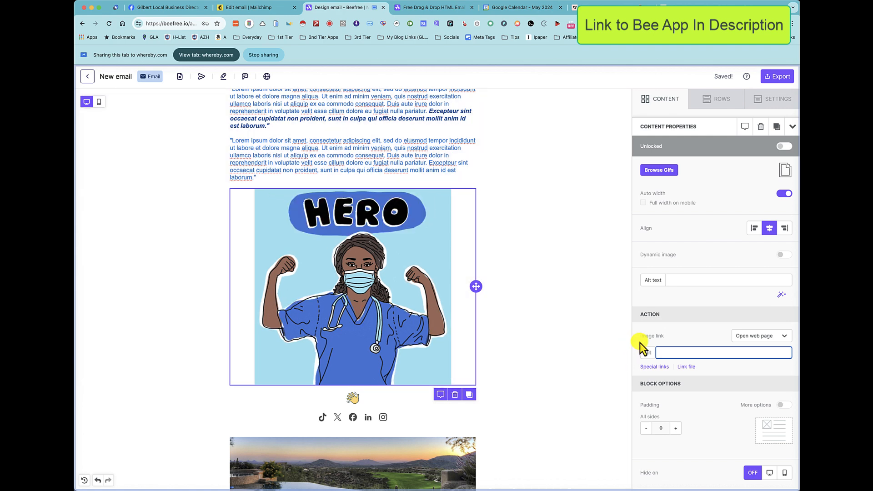
click(673, 348)
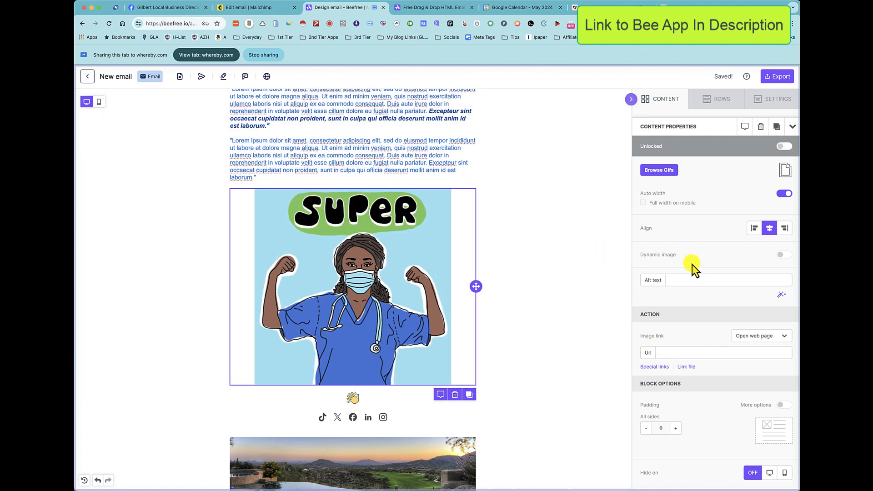
scroll(617, 261, up, 1)
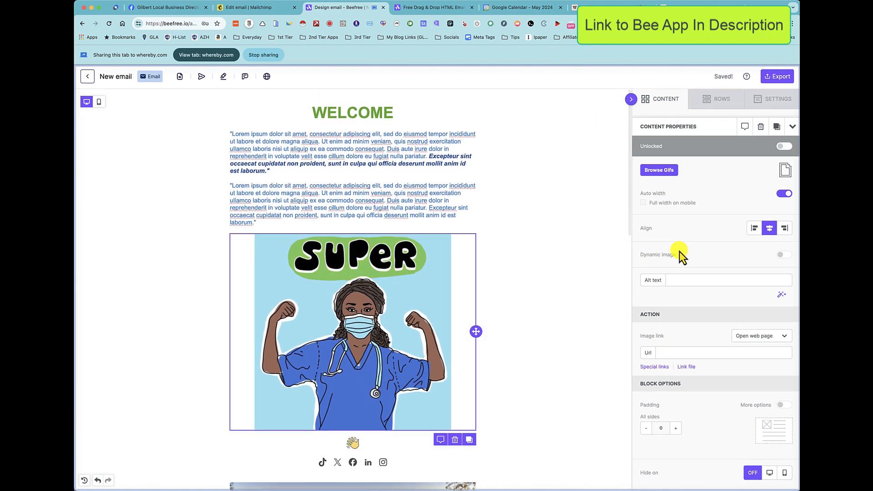
scroll(391, 356, down, 2)
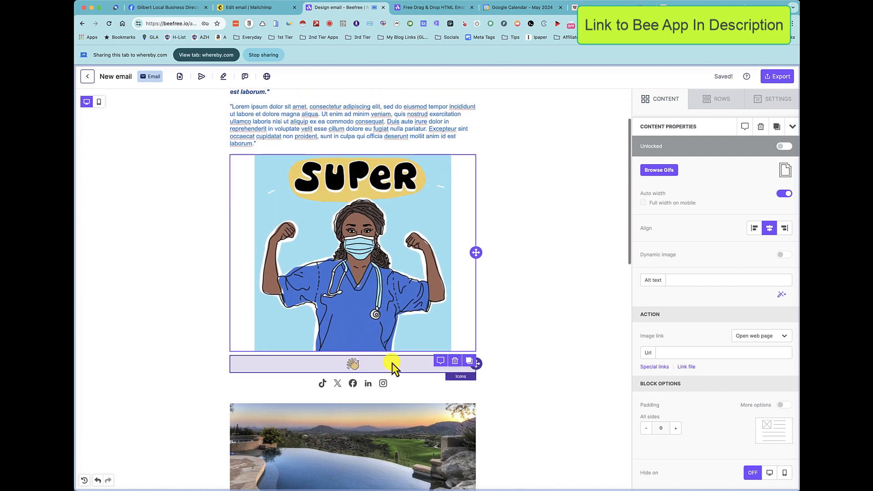
Turn off auto width for the nurse GIF and reduce its width to 35%.
click(392, 363)
click(364, 337)
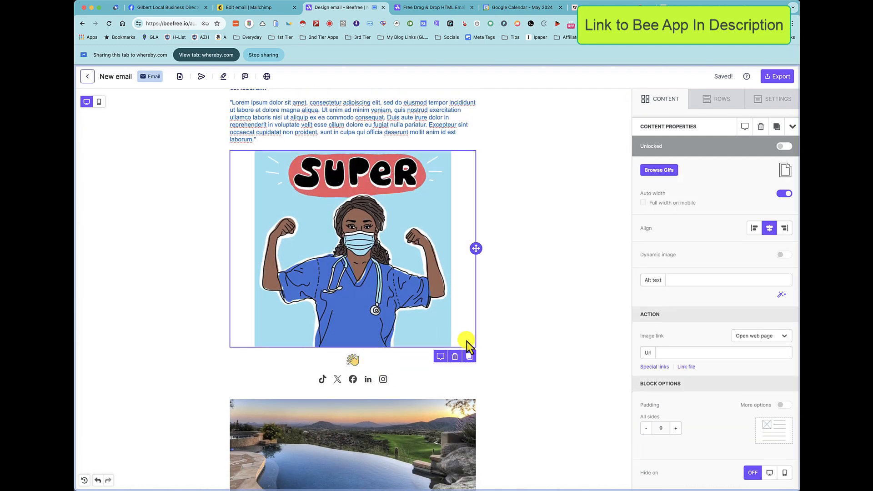
click(784, 193)
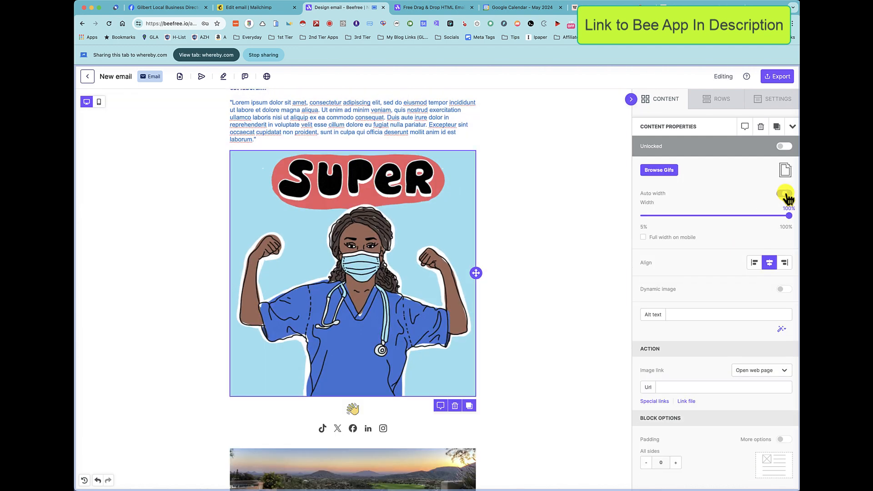
drag(787, 218, 695, 222)
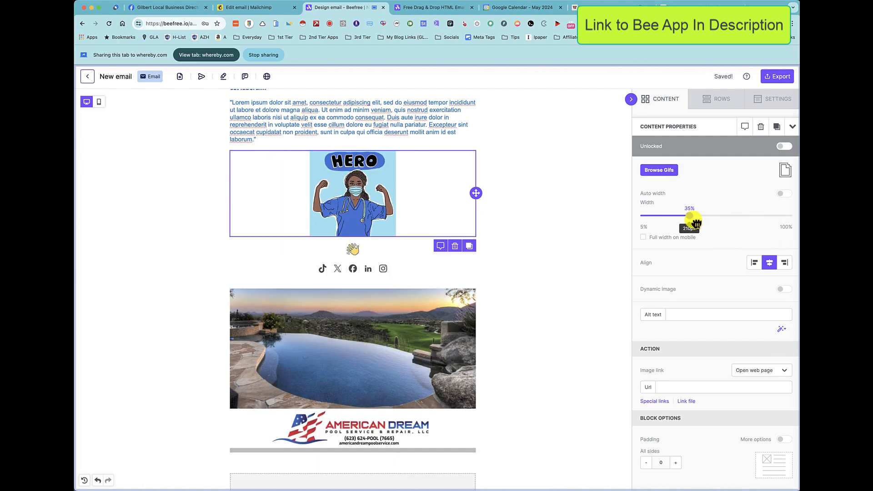
scroll(424, 190, up, 3)
scroll(452, 189, down, 2)
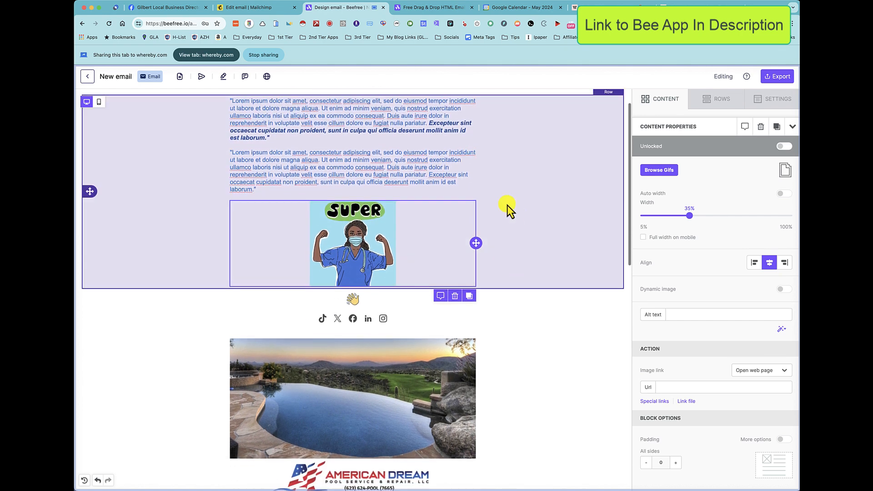
Examine the name, category and standard or synced options for saving the row containing the paragraphs and nurse GIF.
click(533, 209)
scroll(536, 209, up, 2)
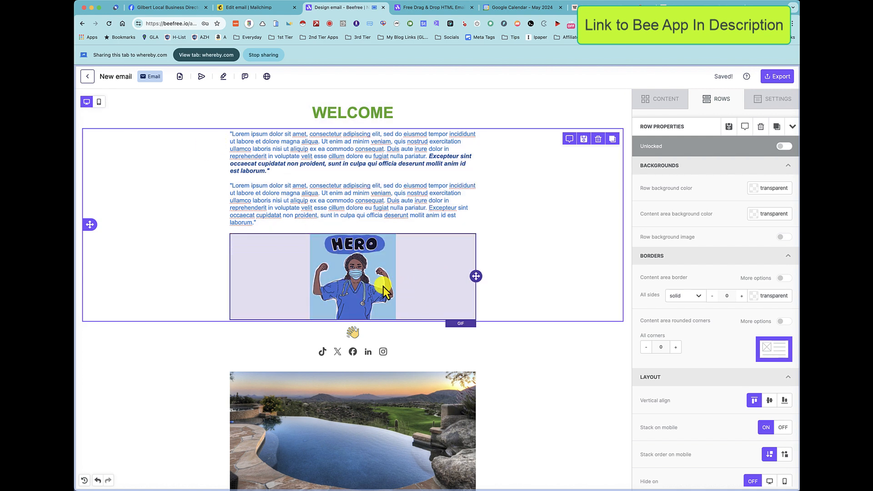
click(584, 140)
click(346, 231)
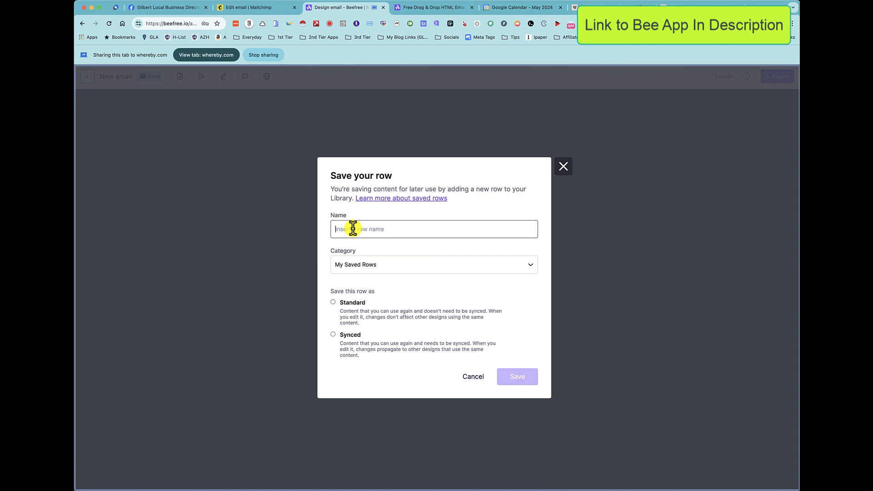
click(381, 265)
click(390, 252)
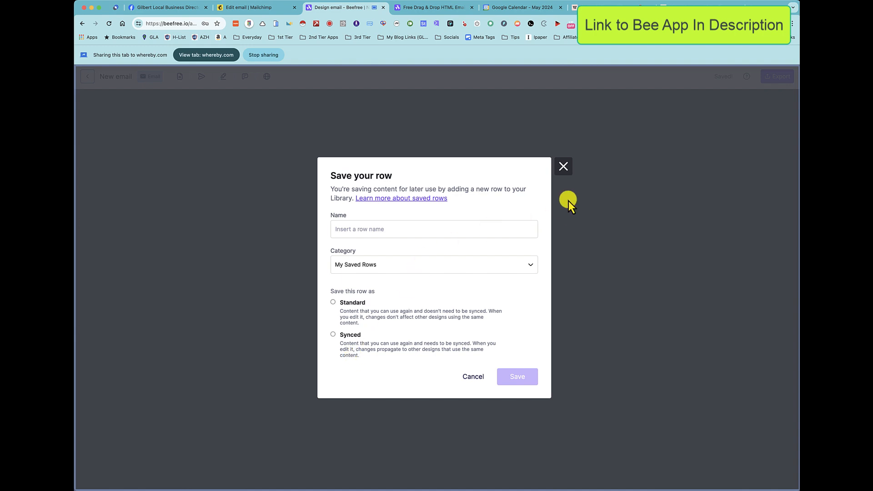
click(564, 167)
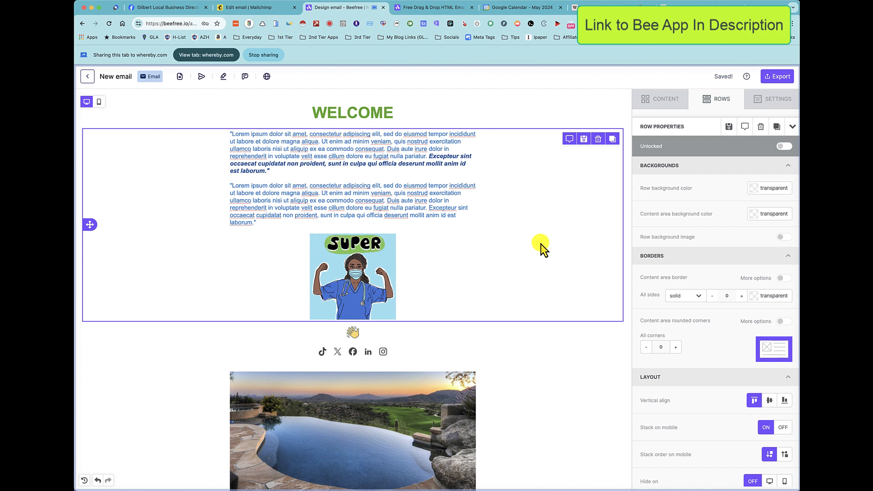
Browse the row designs stored in the My Saved Rows category.
click(715, 104)
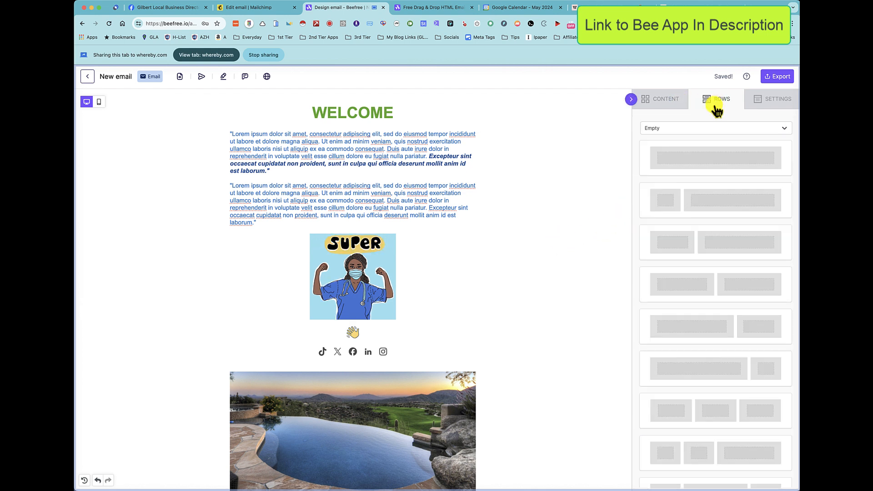
click(670, 129)
click(660, 174)
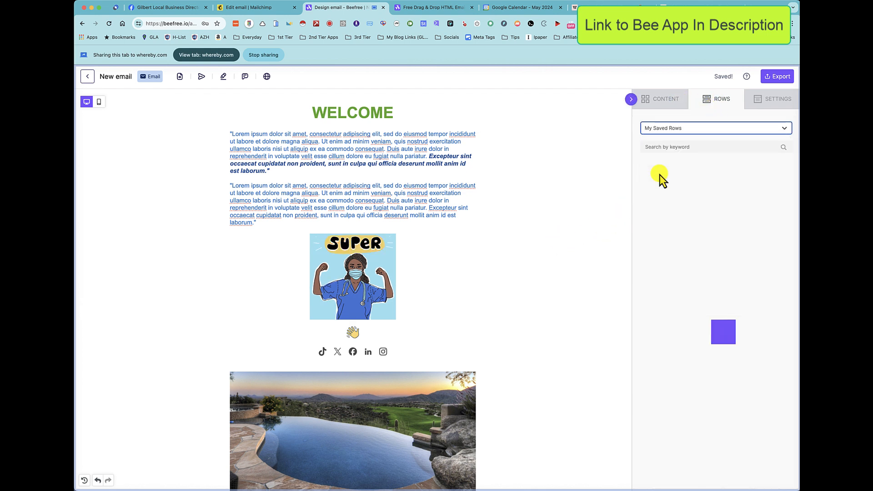
scroll(698, 213, down, 5)
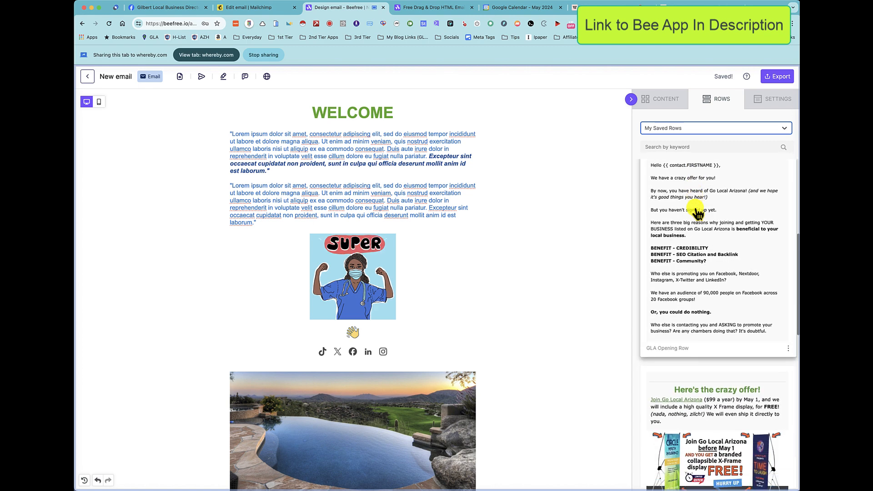
scroll(697, 213, down, 10)
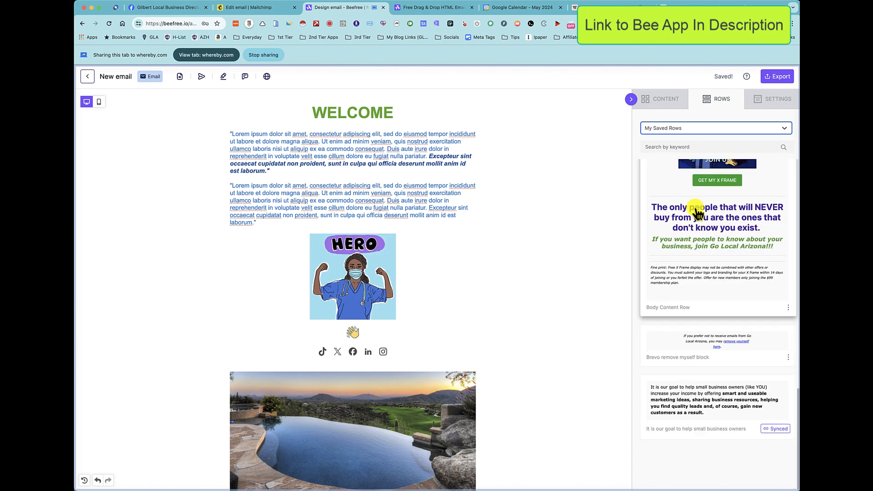
scroll(717, 315, up, 5)
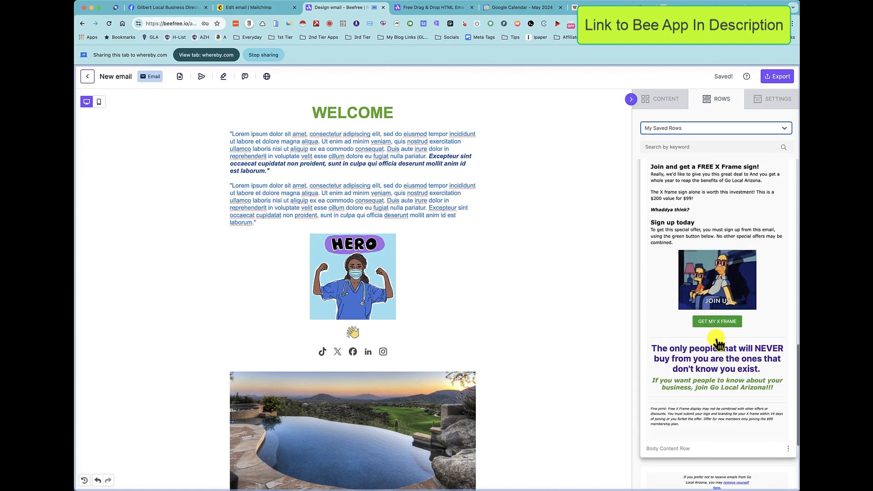
scroll(717, 343, down, 5)
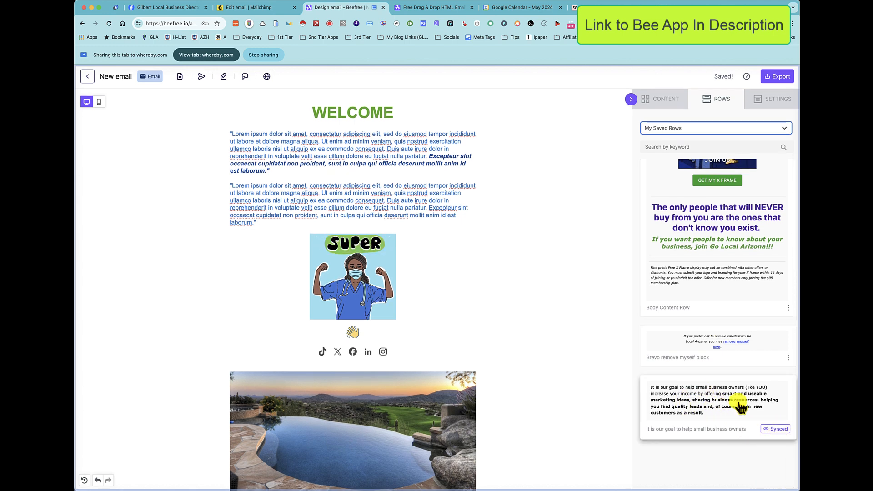
scroll(688, 359, up, 4)
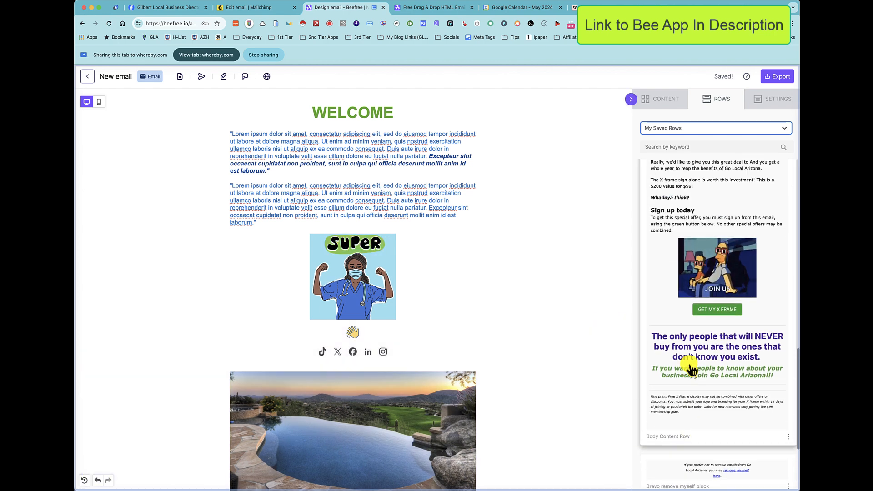
scroll(722, 350, up, 3)
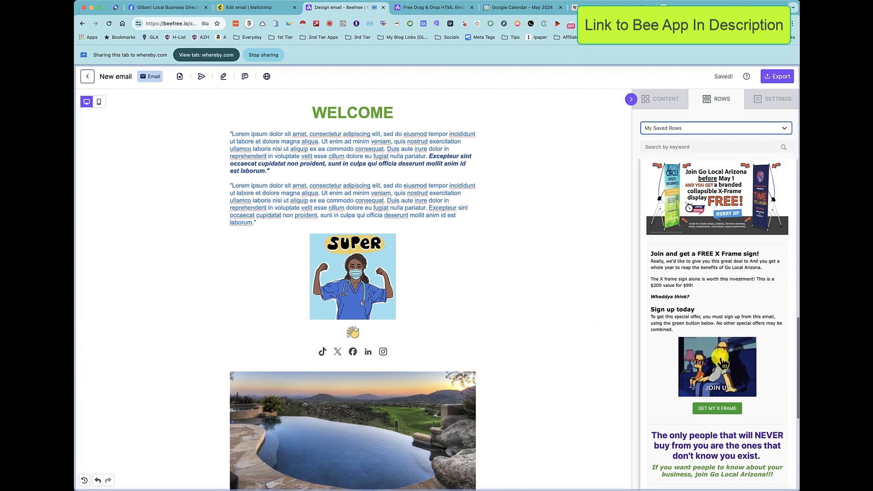
scroll(722, 364, up, 8)
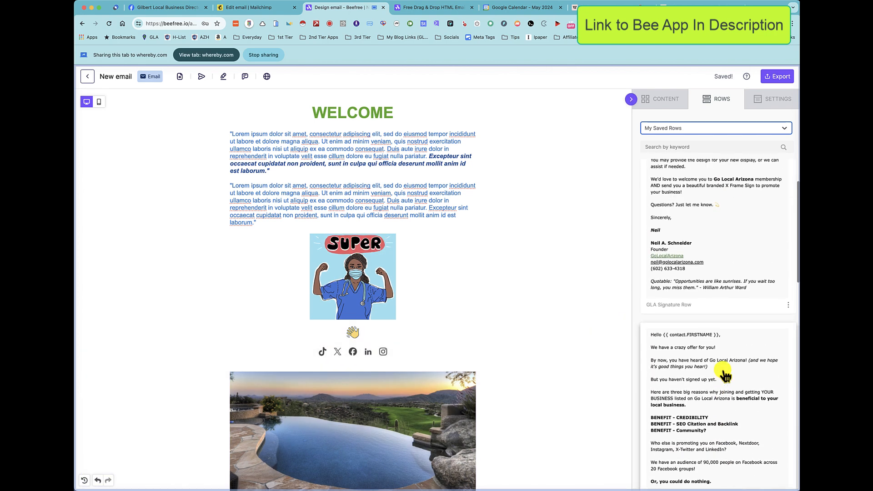
scroll(725, 377, up, 2)
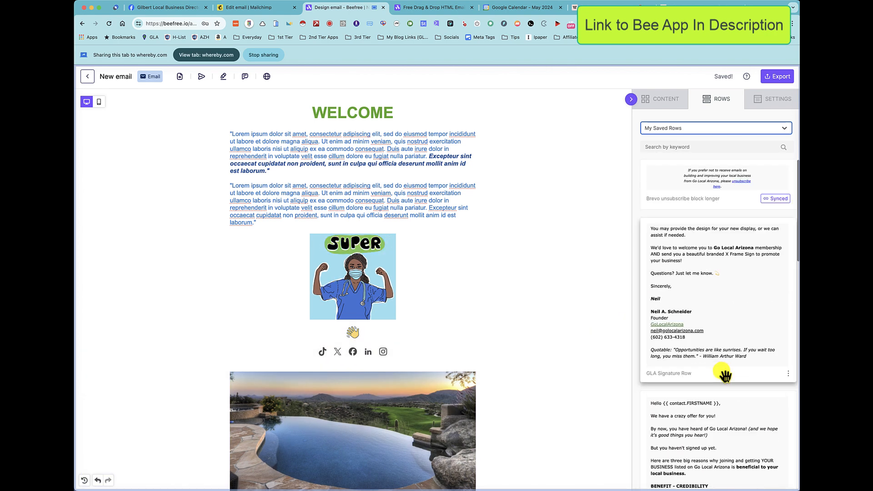
Review the email's general settings and look over the full layout alongside the available content blocks.
click(771, 111)
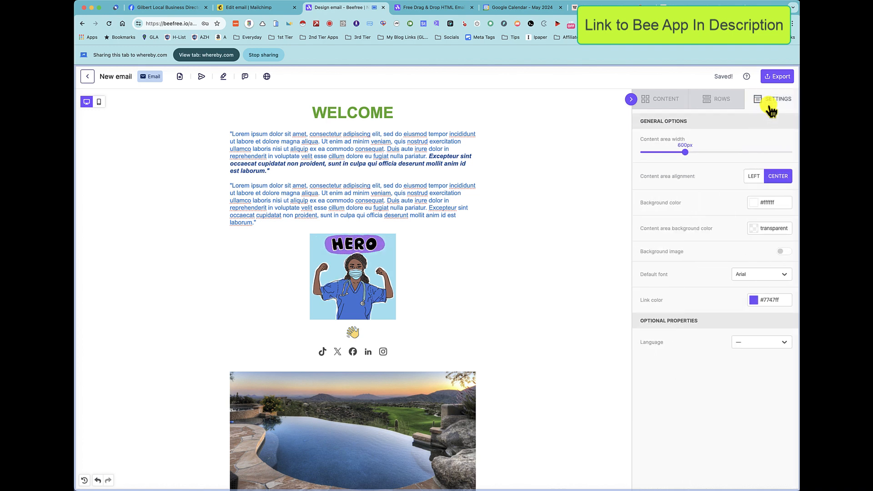
click(721, 108)
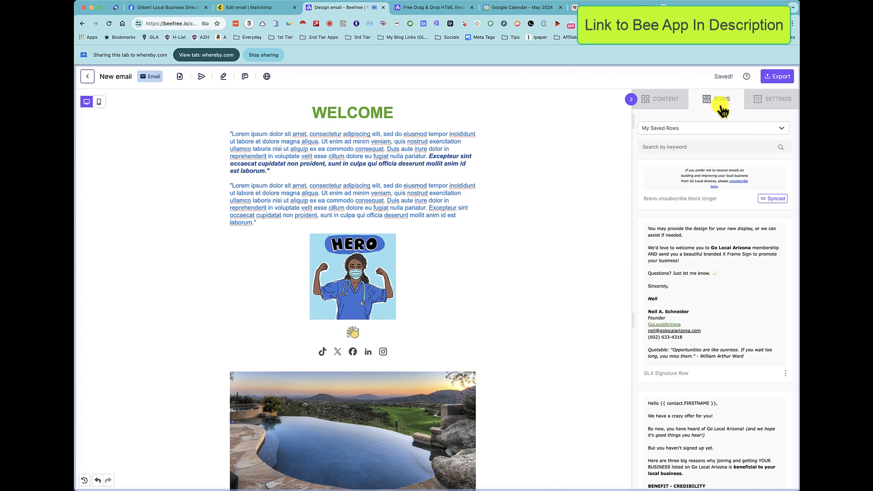
click(767, 107)
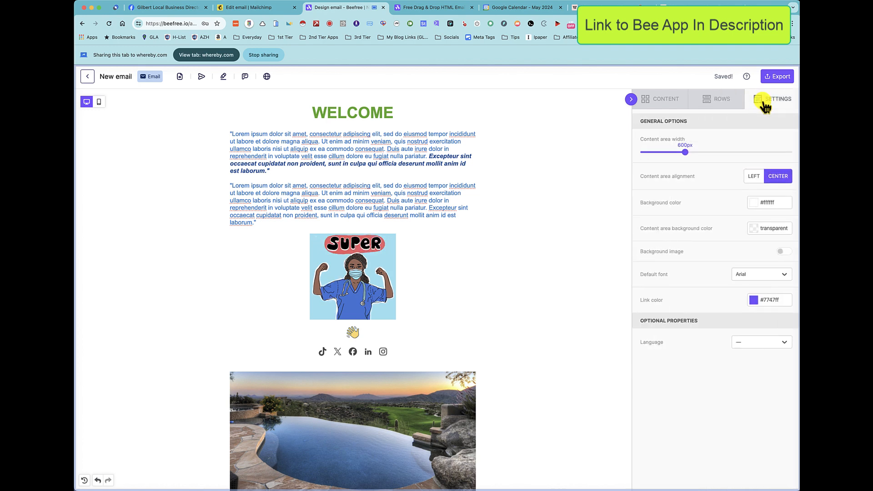
click(723, 107)
click(667, 103)
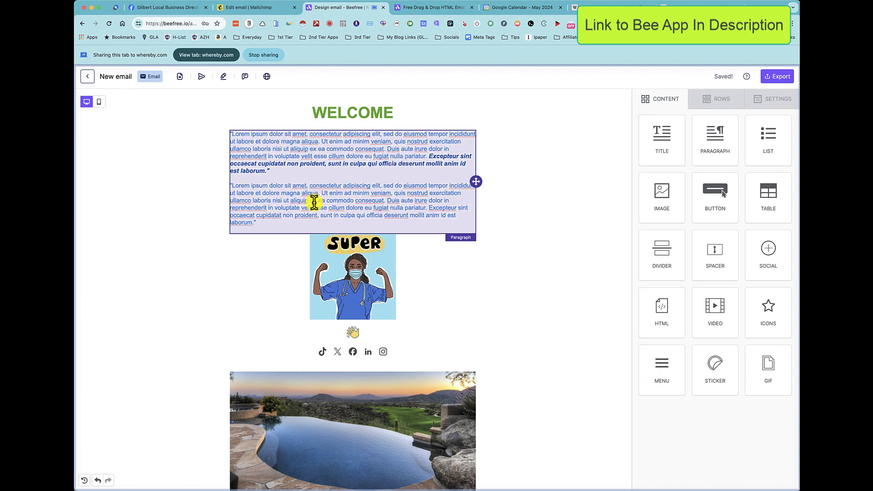
scroll(314, 202, down, 10)
scroll(314, 201, up, 3)
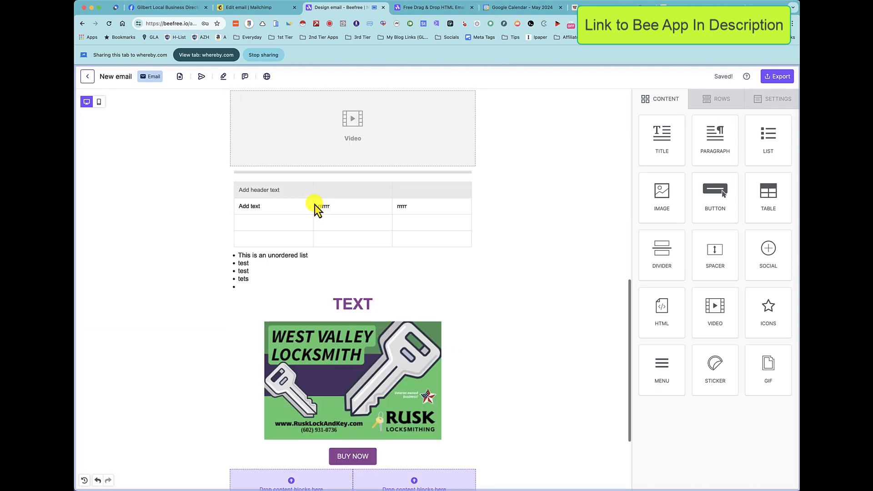
scroll(315, 204, up, 8)
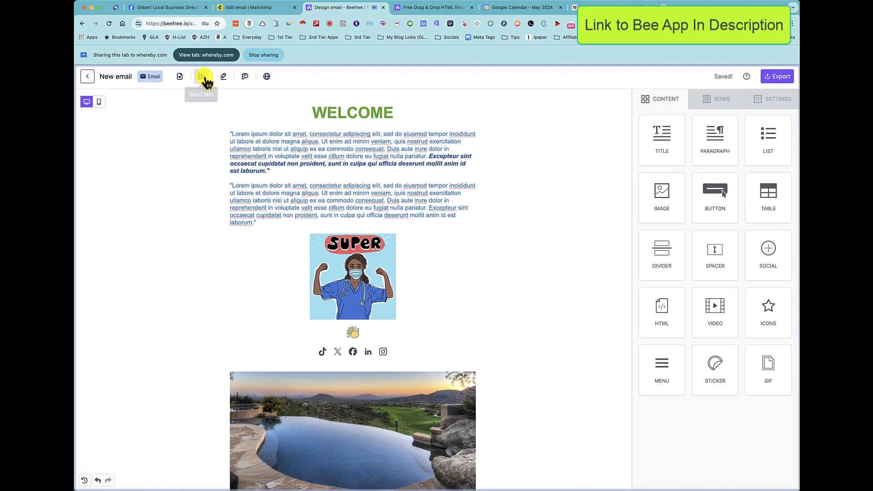
Preview the email in desktop view and review it from the WELCOME title down to the red footer.
click(180, 81)
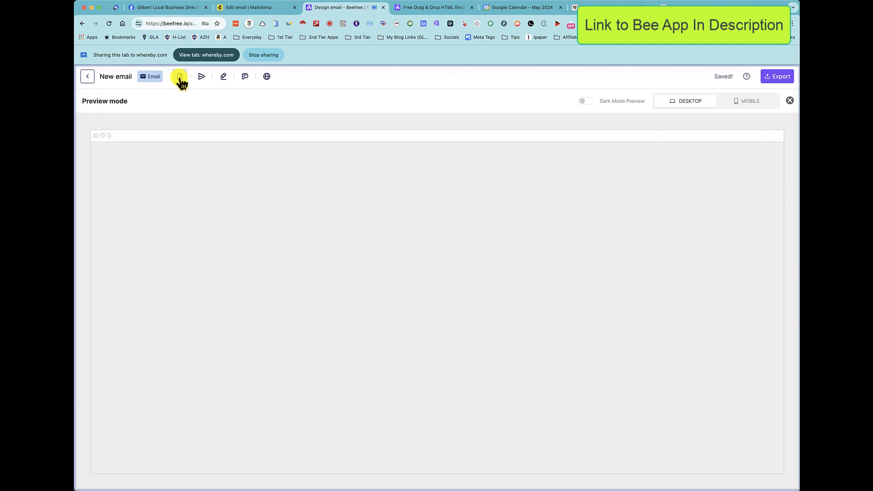
scroll(260, 270, down, 10)
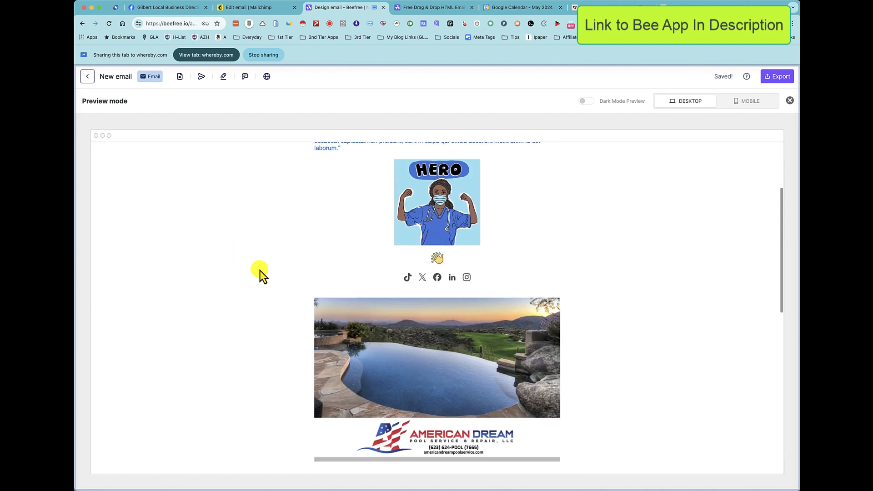
scroll(260, 271, down, 4)
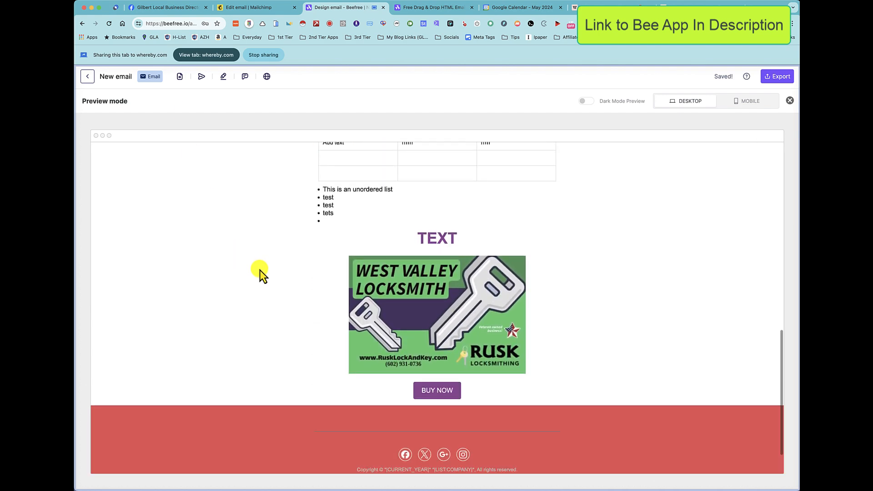
scroll(260, 270, up, 8)
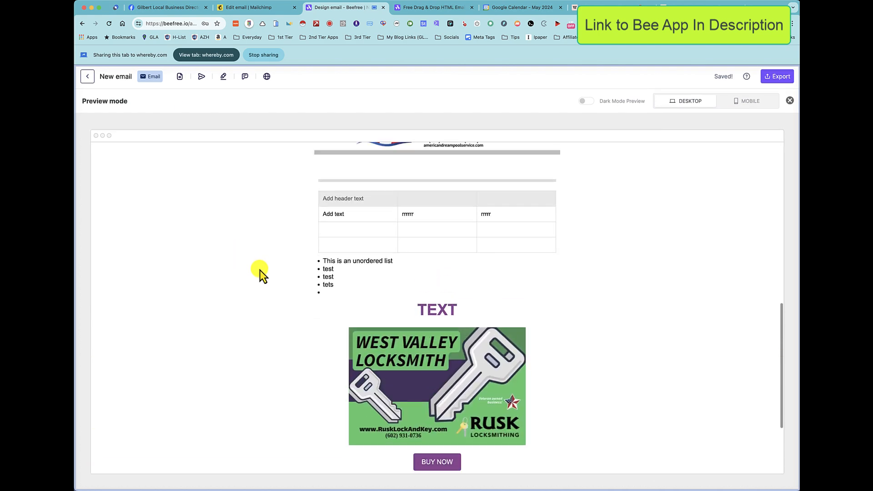
scroll(260, 270, up, 2)
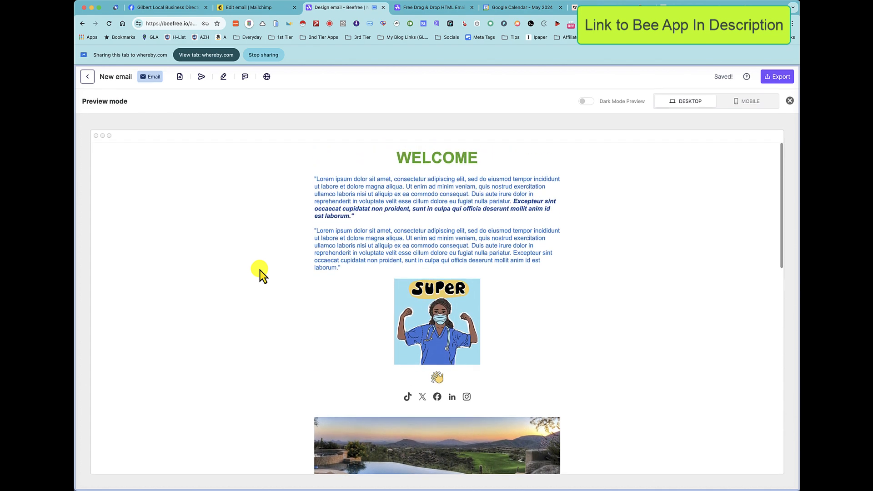
scroll(260, 271, down, 10)
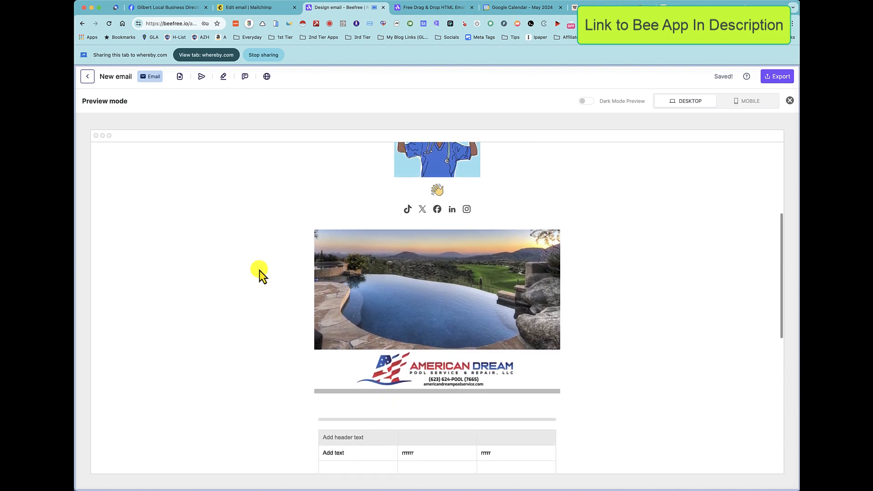
scroll(259, 271, up, 8)
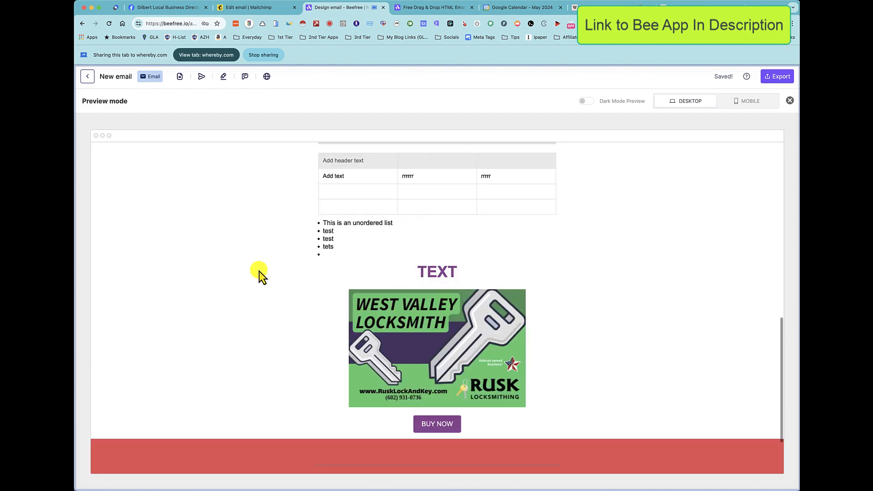
scroll(258, 271, up, 4)
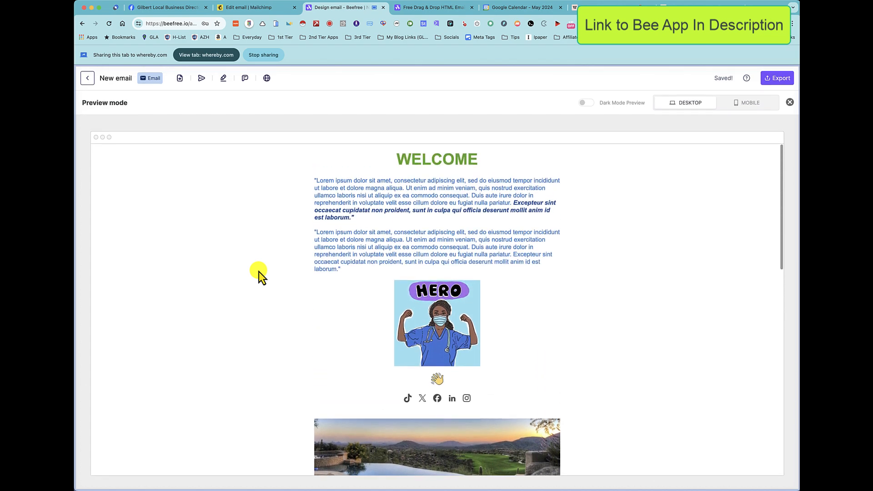
scroll(258, 271, down, 6)
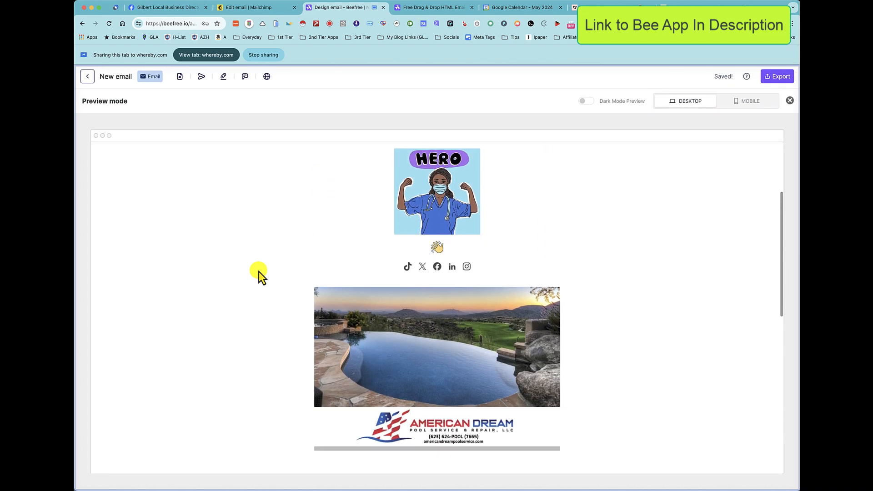
scroll(258, 271, down, 5)
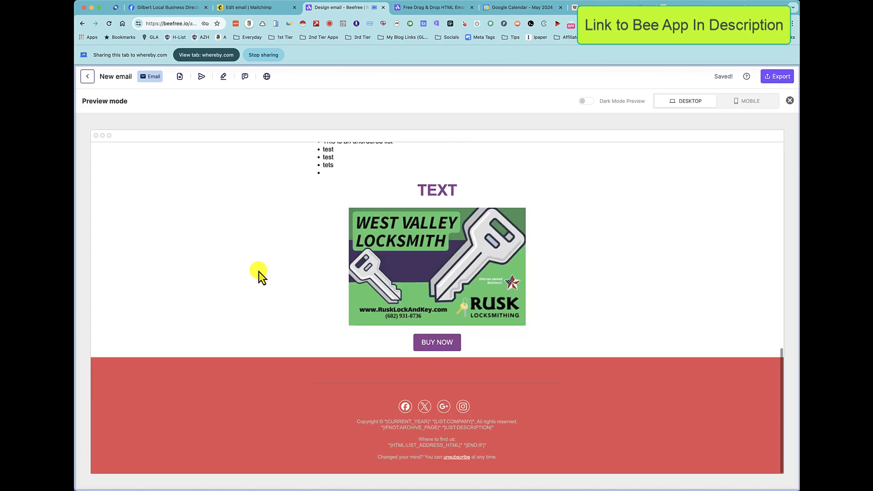
scroll(258, 271, up, 10)
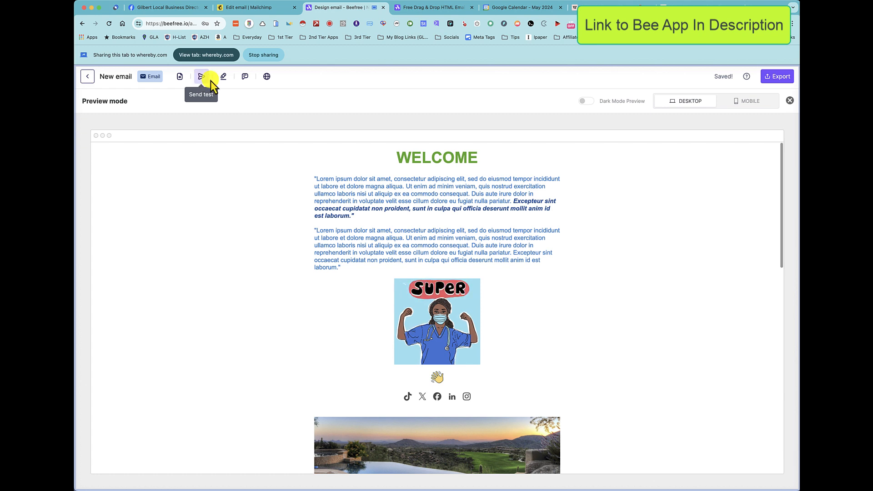
Check the desktop preview in dark mode, and switch dark mode off again.
click(588, 102)
scroll(590, 233, down, 15)
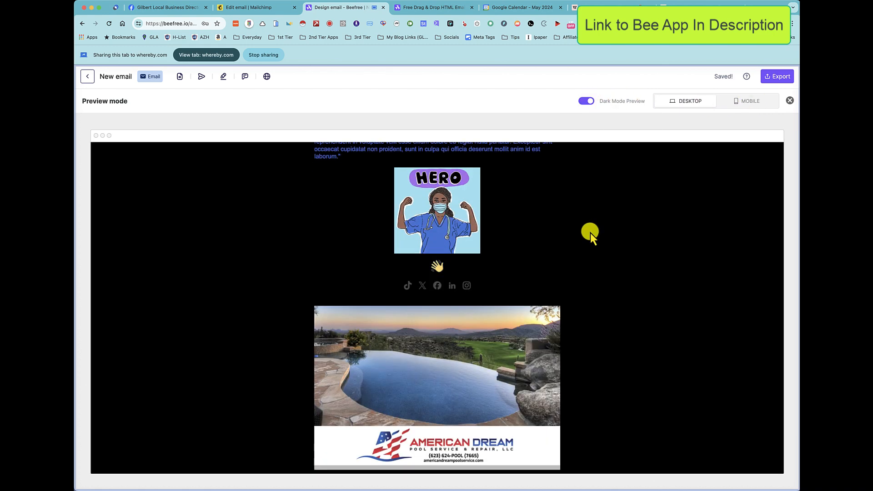
scroll(599, 231, up, 15)
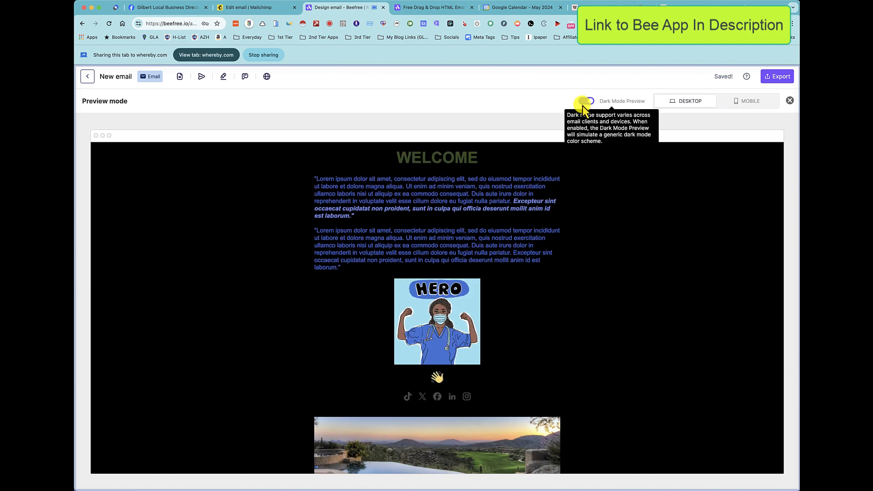
click(585, 102)
Preview the email in mobile view and review it from the WELCOME title to the red footer and back.
click(742, 102)
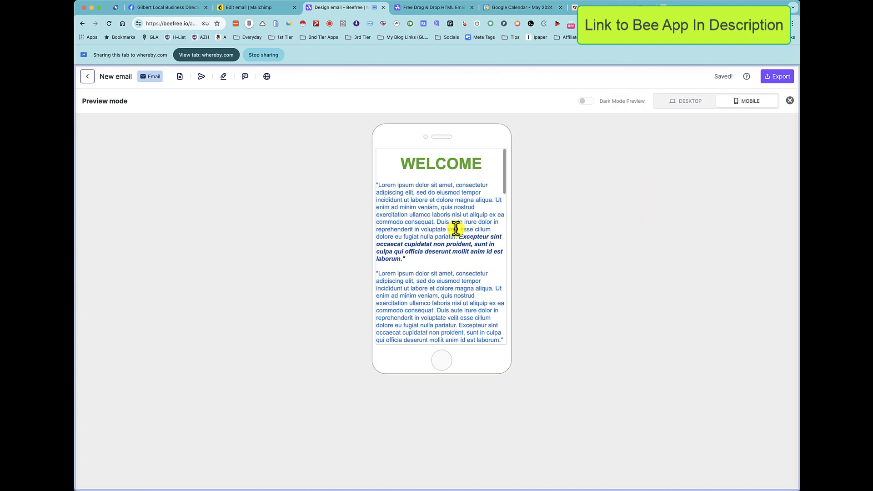
scroll(456, 230, down, 10)
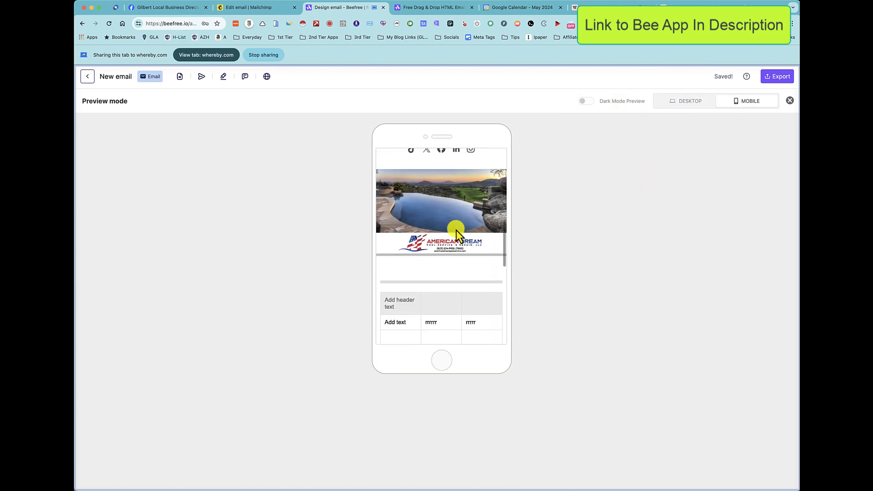
scroll(457, 230, down, 10)
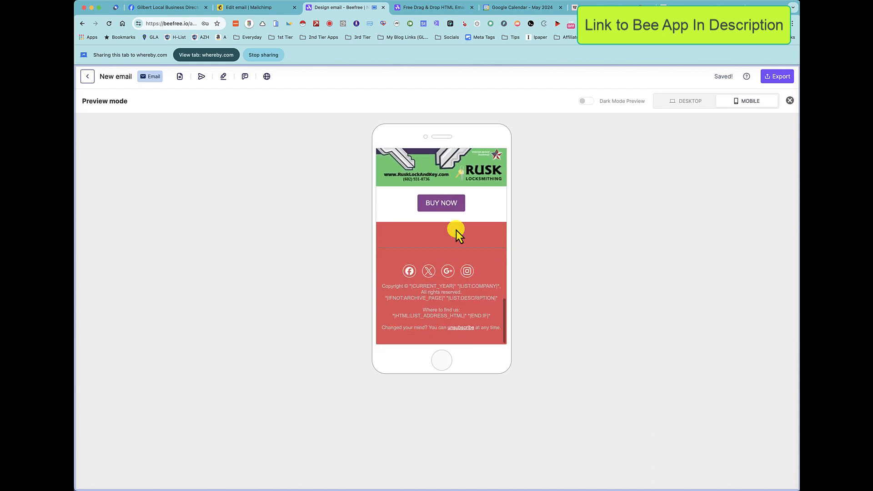
scroll(457, 230, up, 15)
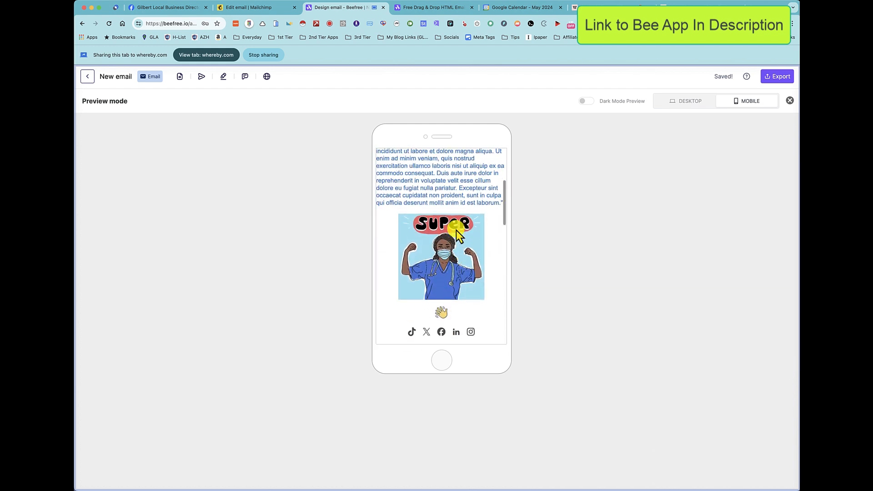
scroll(456, 230, up, 5)
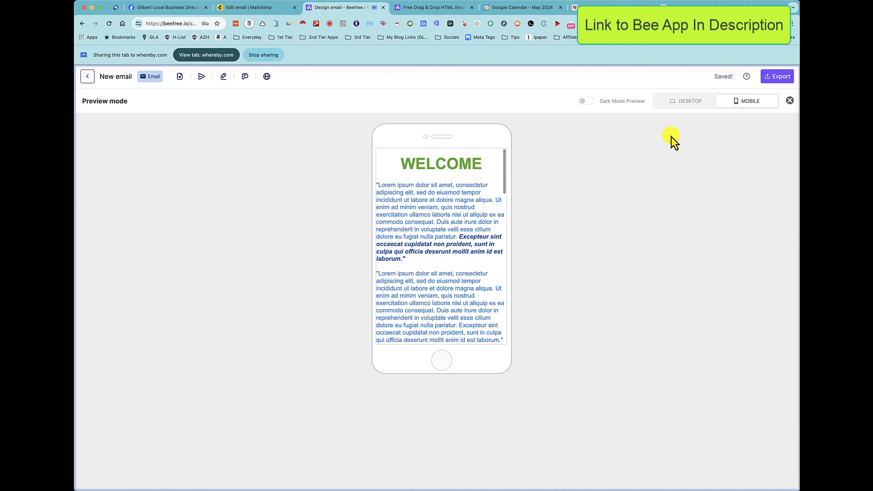
Return the preview to desktop view and inspect the email details form for subject, preheader and UTMs without changing it.
click(682, 105)
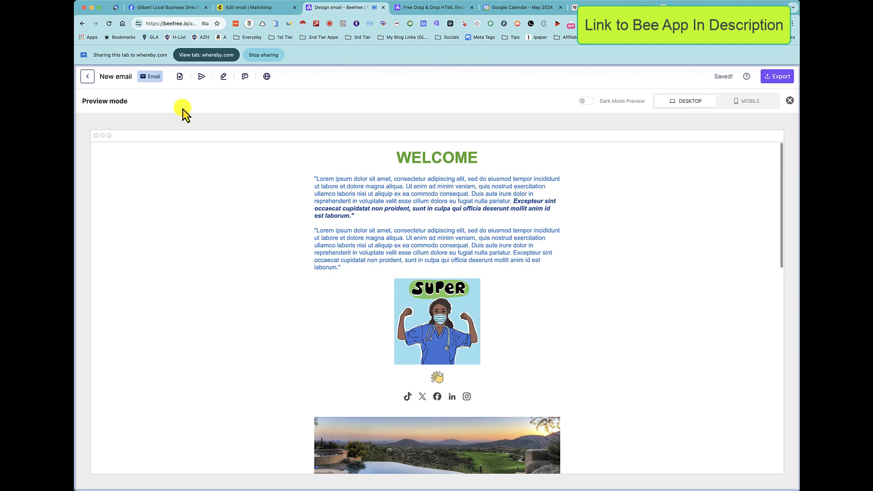
click(223, 77)
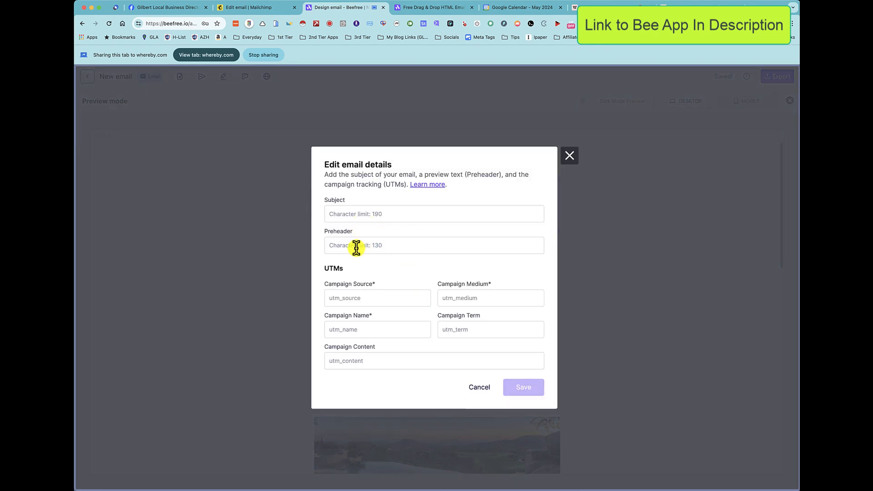
click(472, 389)
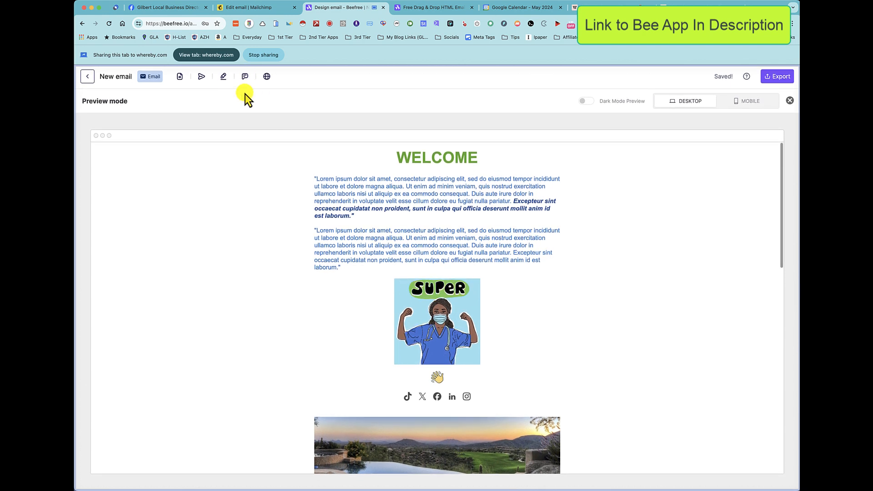
Set the design's primary language to English in the multilingual settings and save it.
click(267, 77)
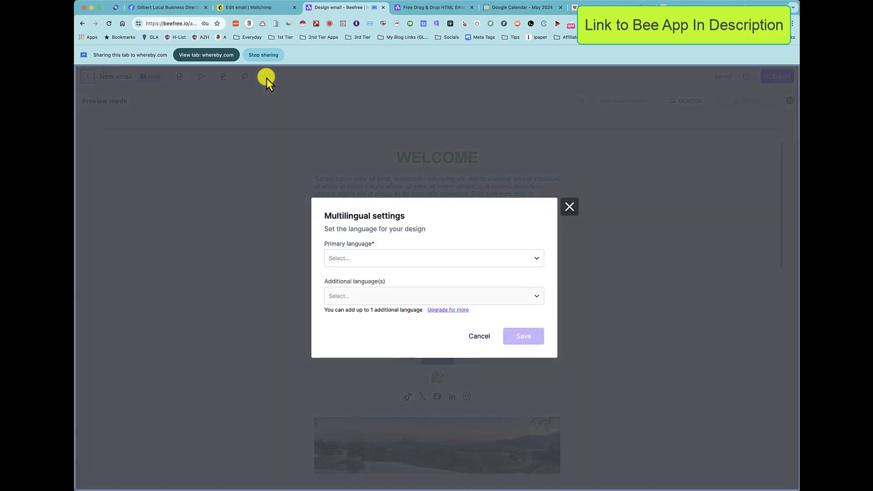
click(428, 261)
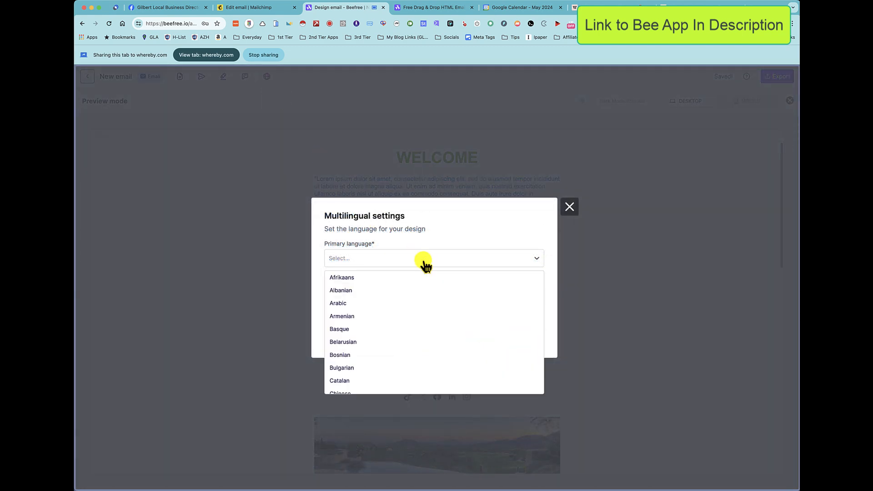
text(en)
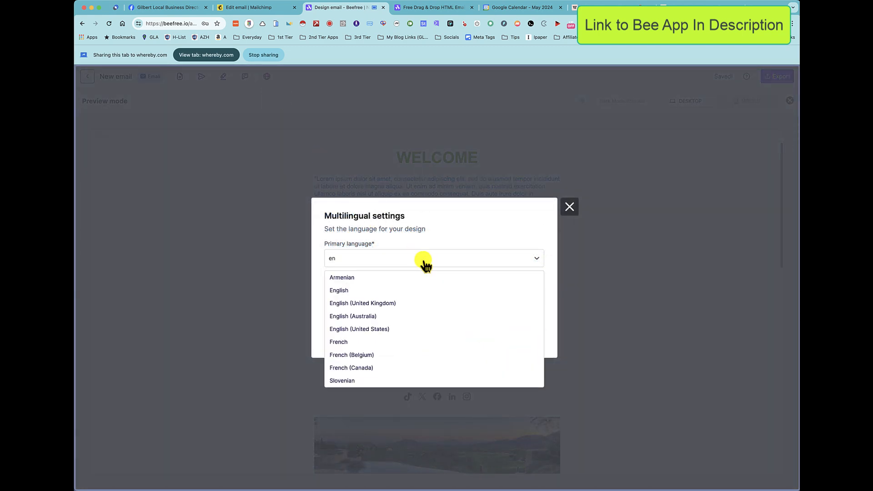
click(355, 291)
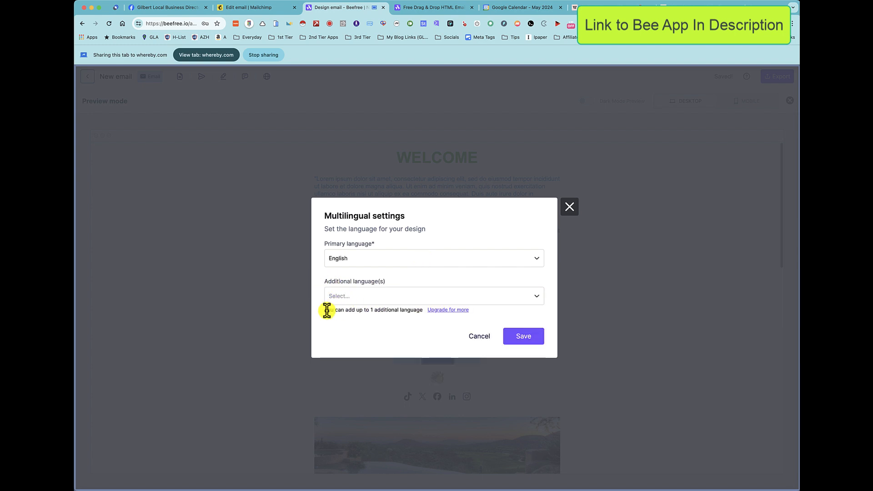
click(527, 344)
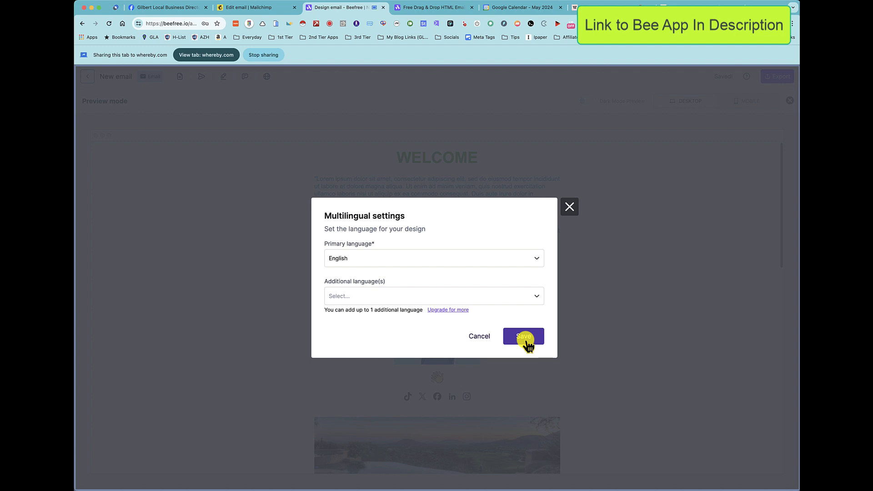
click(526, 341)
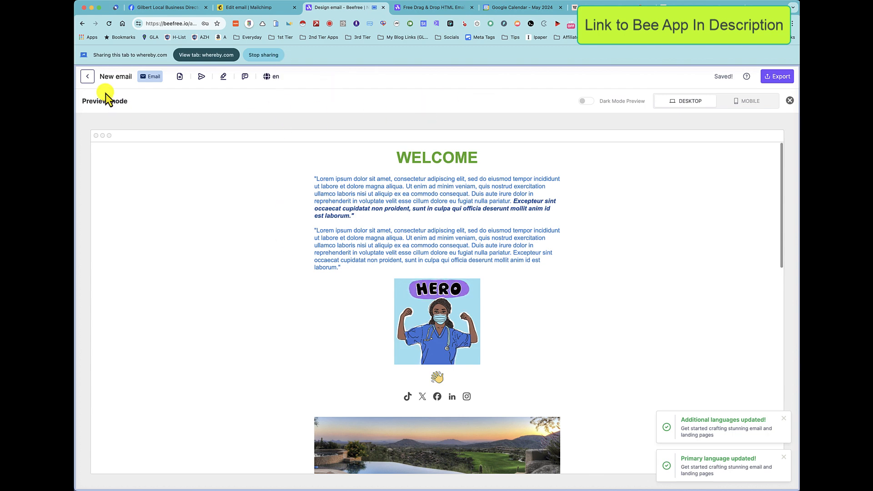
Review the desktop preview down to the red footer and return to the WELCOME title.
scroll(552, 290, down, 5)
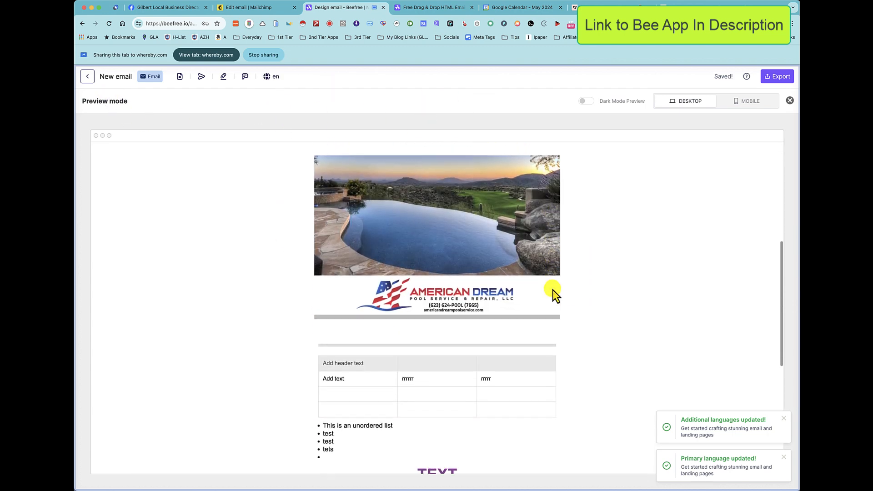
scroll(552, 290, down, 6)
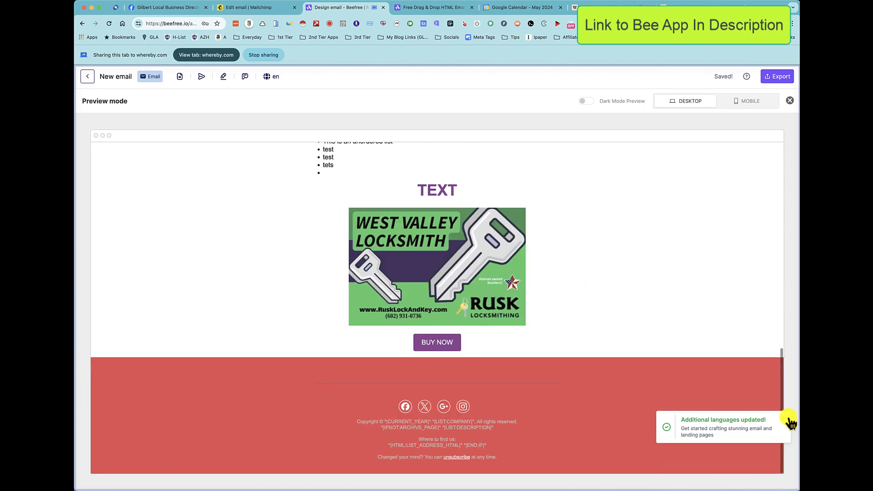
scroll(691, 405, up, 1)
scroll(562, 328, up, 15)
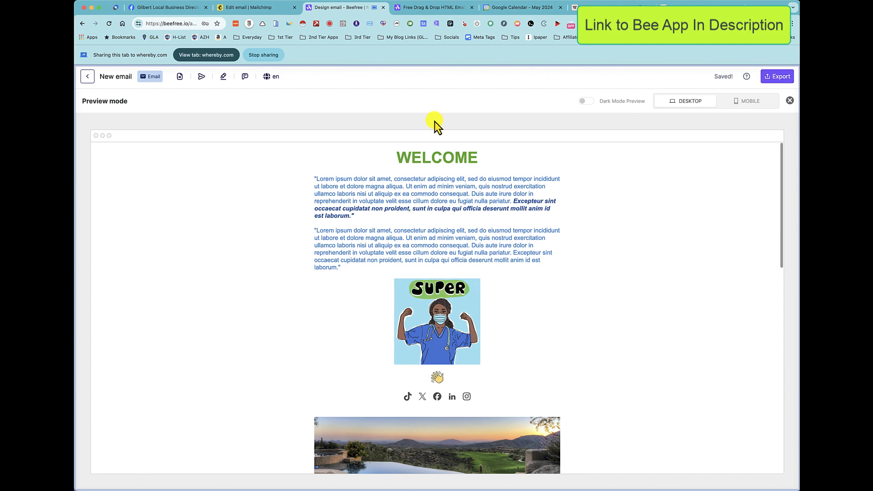
Review the sending systems available for pushing the email, and leave the export options without choosing one.
click(779, 78)
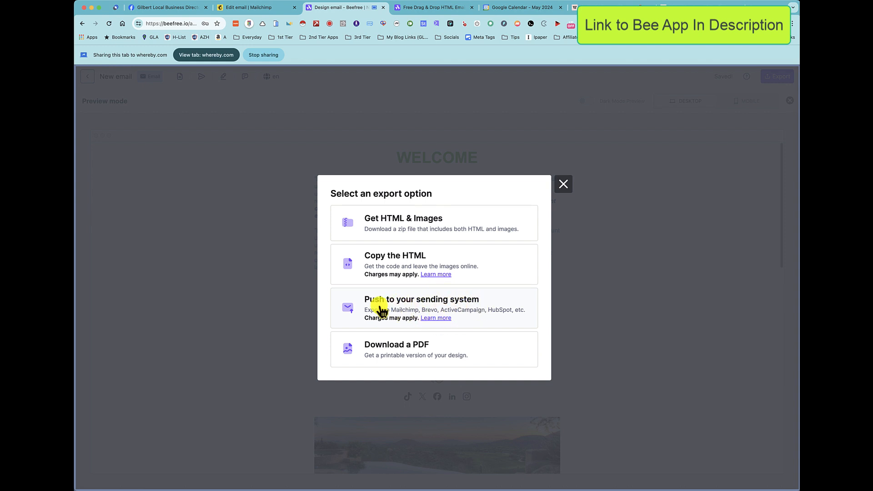
click(435, 304)
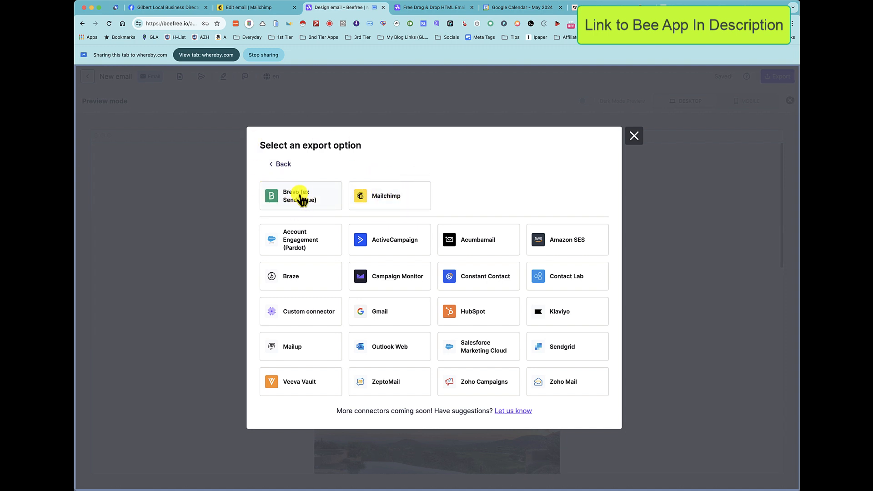
click(634, 136)
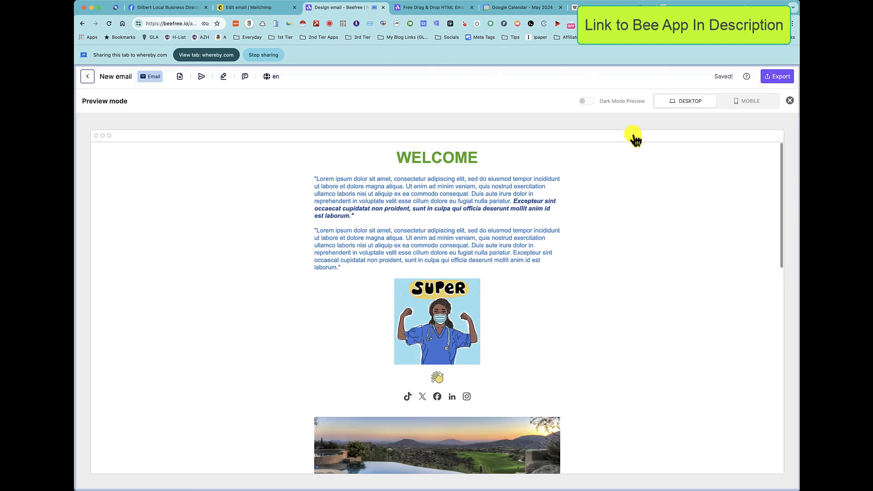
Open the Copy the HTML export option and examine the email's source code from beginning to end.
click(782, 77)
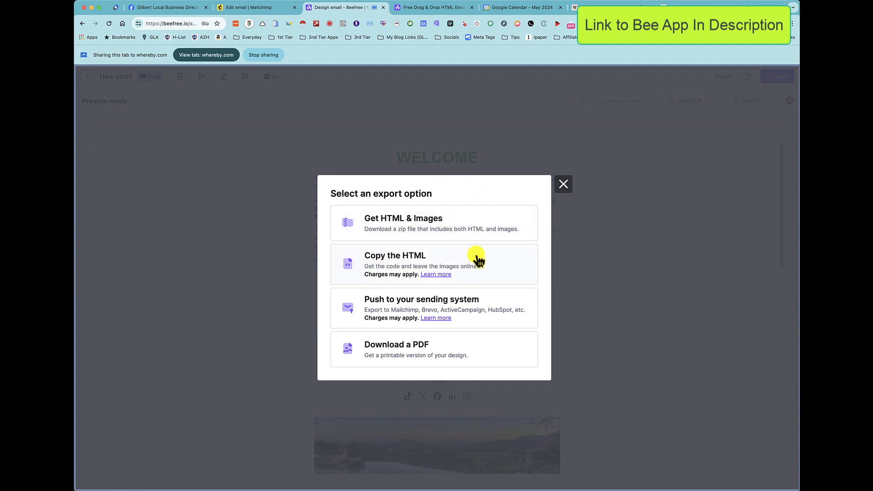
click(419, 263)
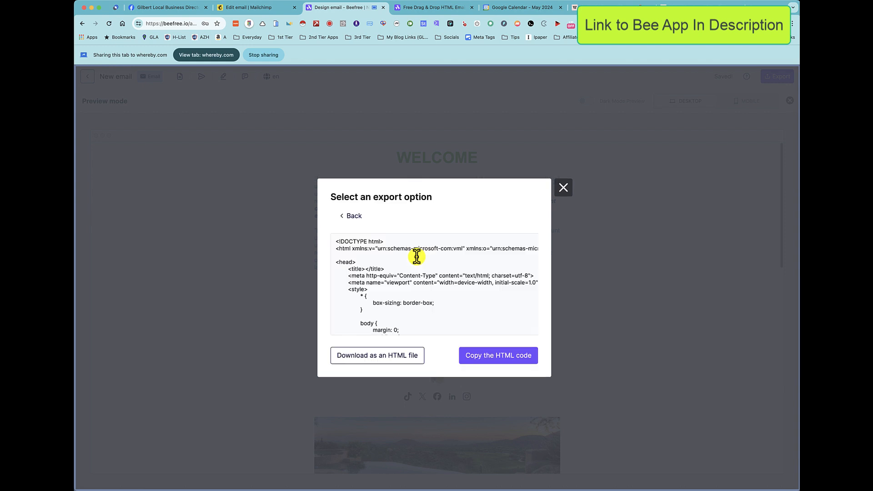
scroll(416, 258, down, 20)
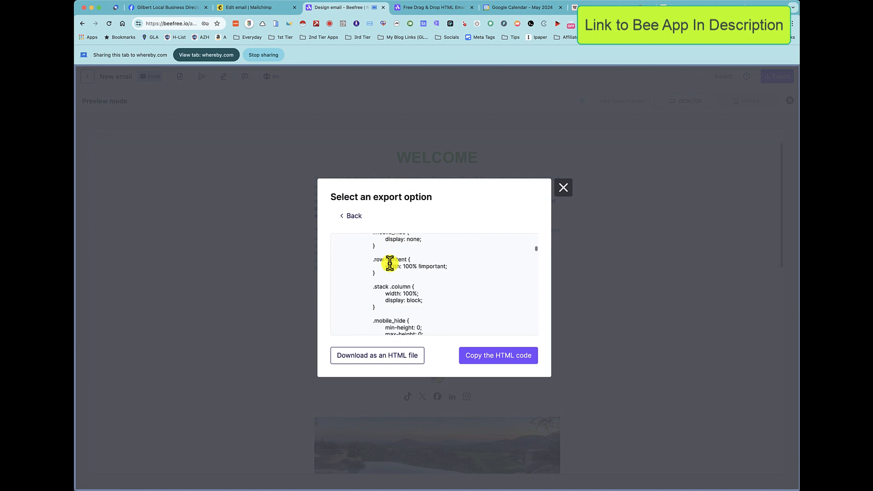
scroll(390, 263, down, 20)
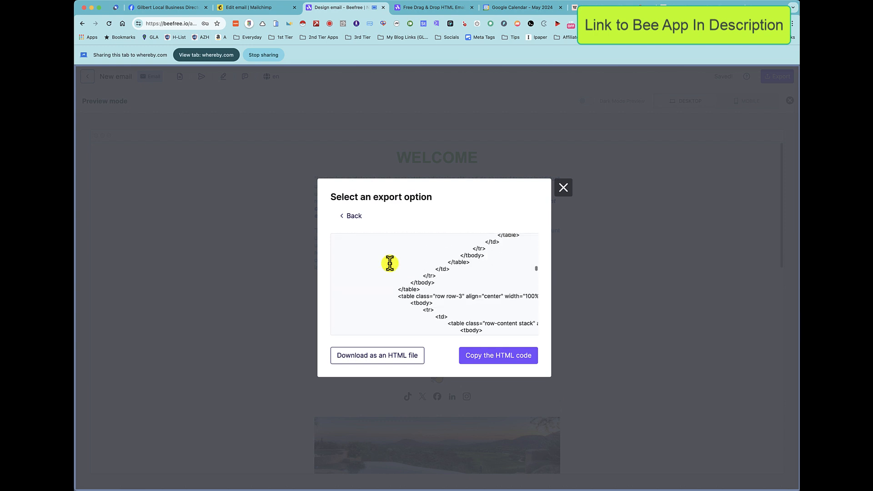
scroll(389, 263, down, 20)
scroll(389, 262, right, 3)
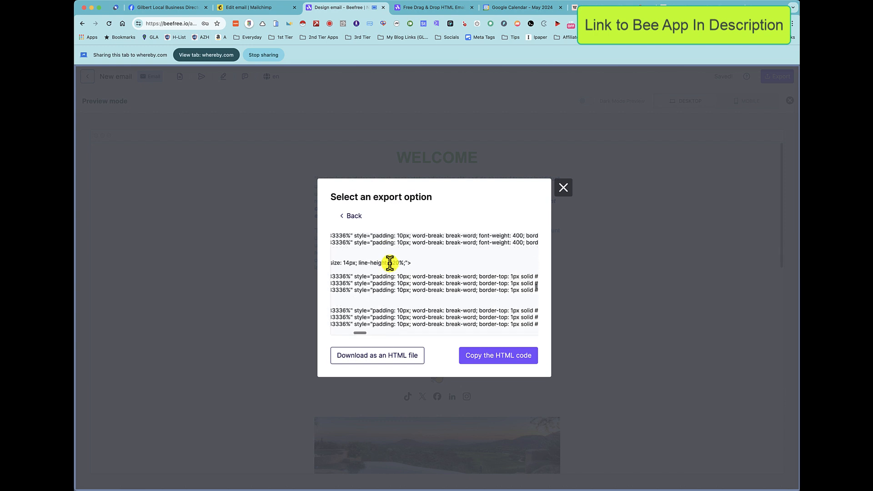
scroll(390, 263, down, 20)
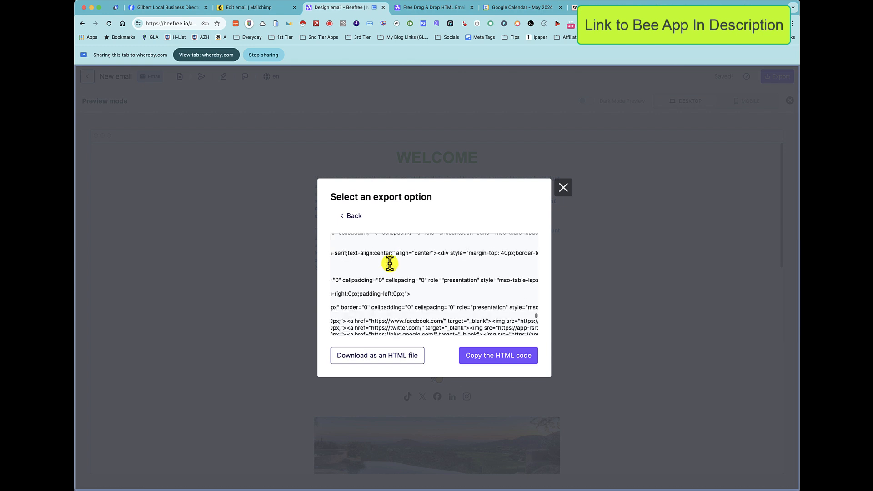
scroll(389, 263, down, 10)
scroll(390, 263, up, 10)
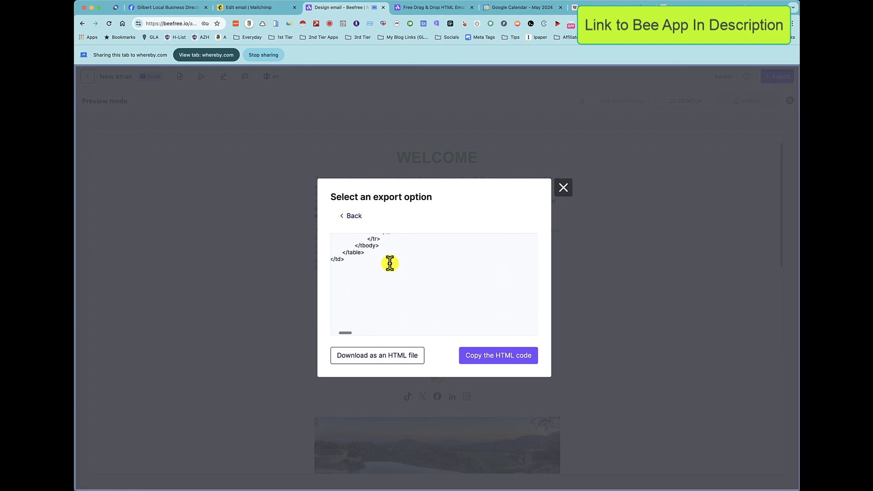
scroll(390, 263, up, 20)
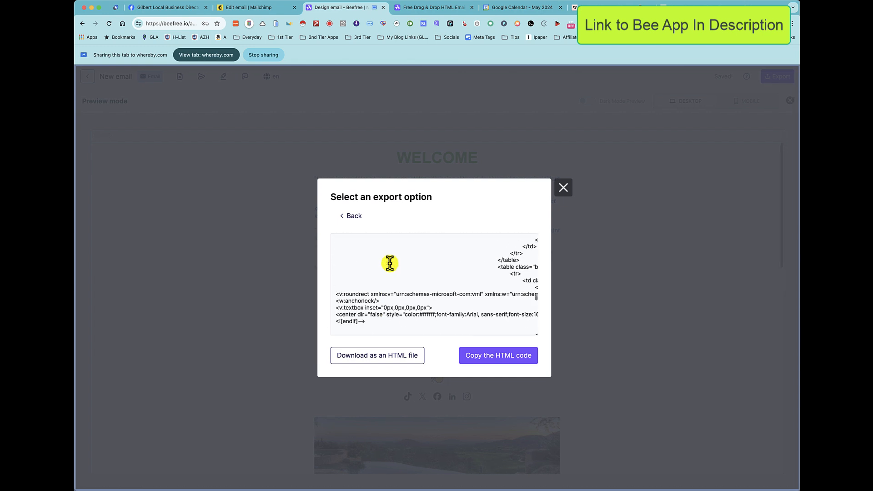
scroll(390, 263, up, 3)
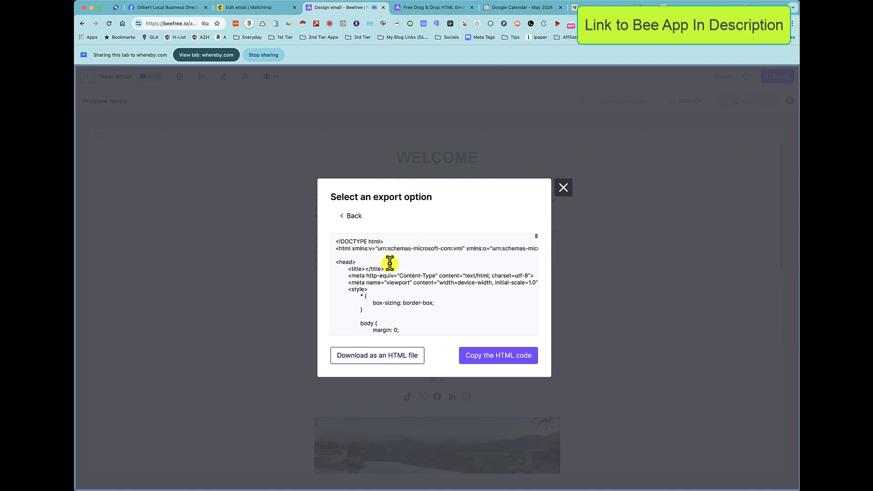
Copy the email's complete HTML code to the clipboard and look through the selected code.
click(507, 362)
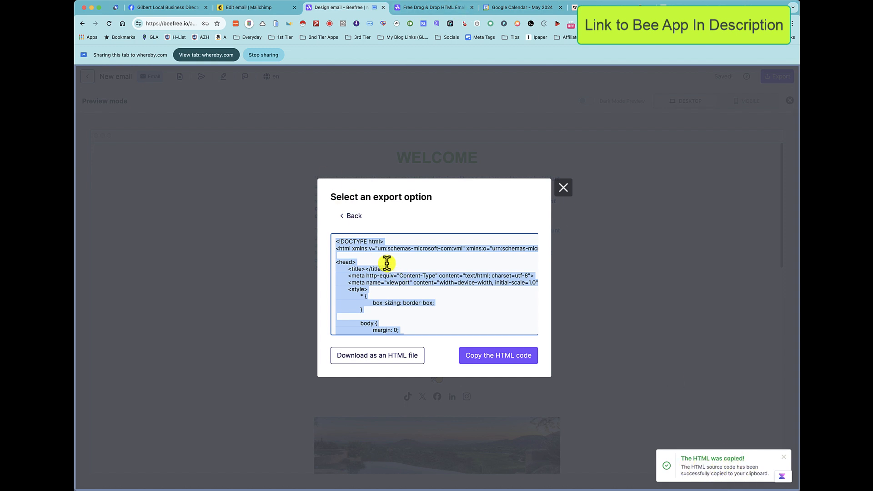
scroll(382, 262, down, 15)
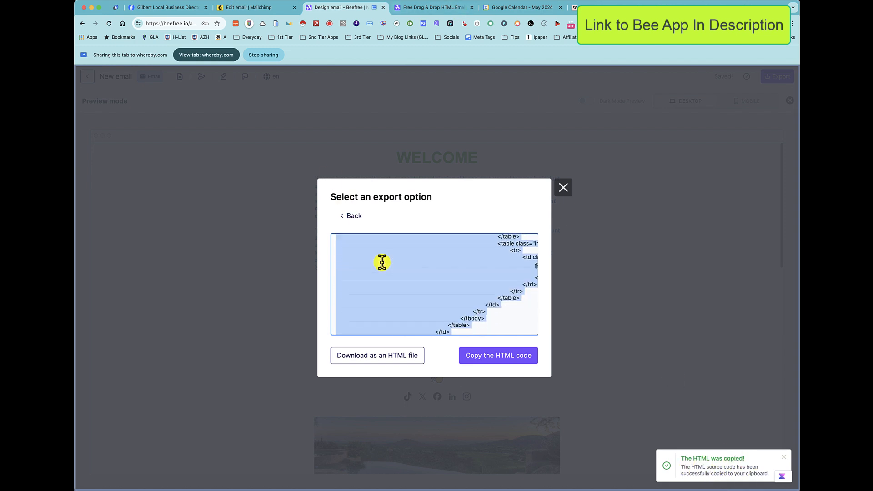
scroll(381, 262, right, 10)
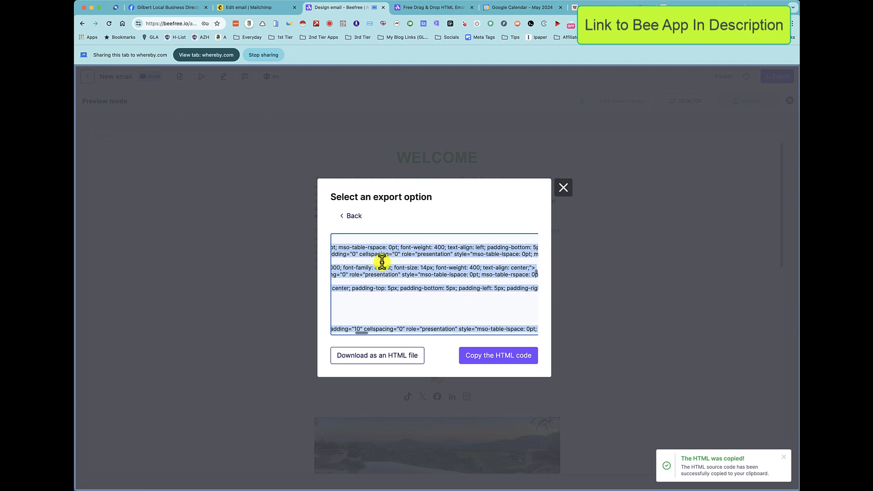
scroll(382, 262, left, 3)
scroll(382, 262, up, 2)
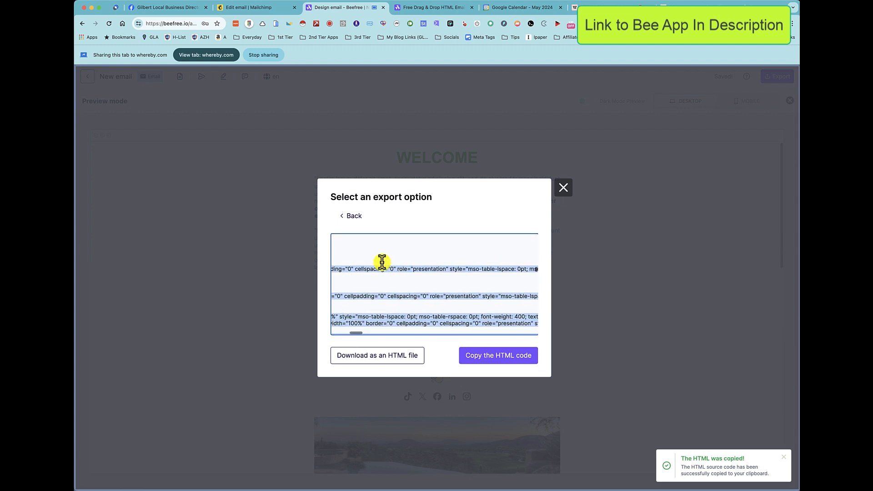
scroll(381, 261, down, 8)
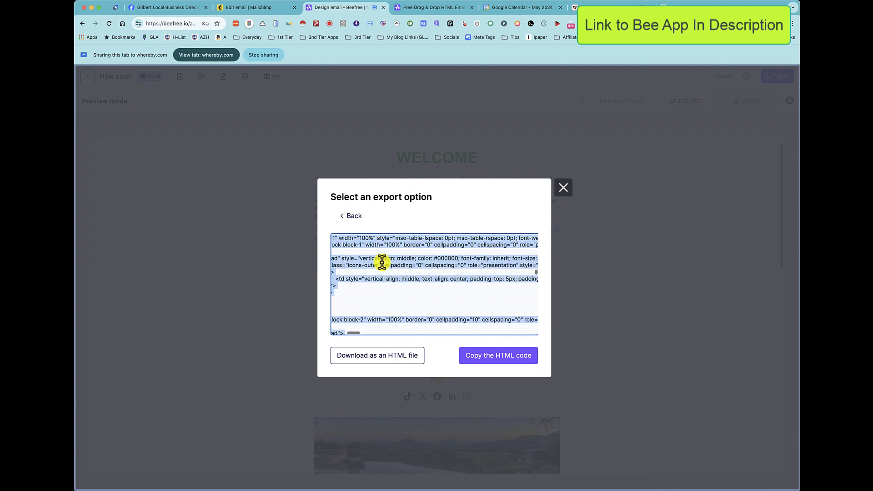
scroll(382, 262, down, 2)
scroll(382, 262, up, 3)
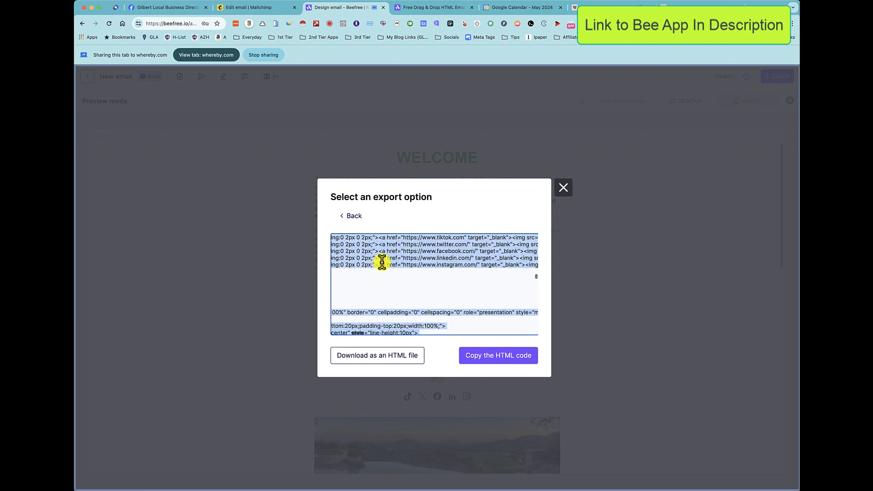
Look through the remaining selected HTML code, including its long lines, and return to the DOCTYPE line.
scroll(381, 262, up, 10)
scroll(382, 262, right, 3)
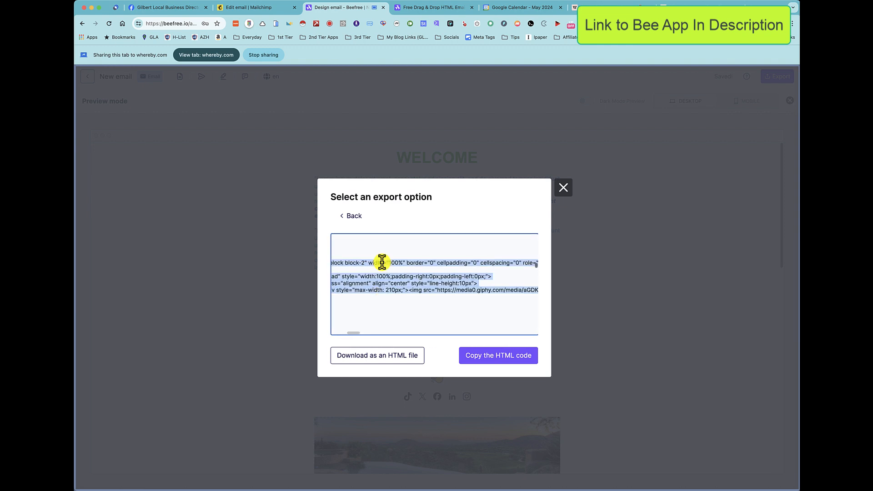
scroll(382, 262, left, 3)
scroll(382, 262, up, 15)
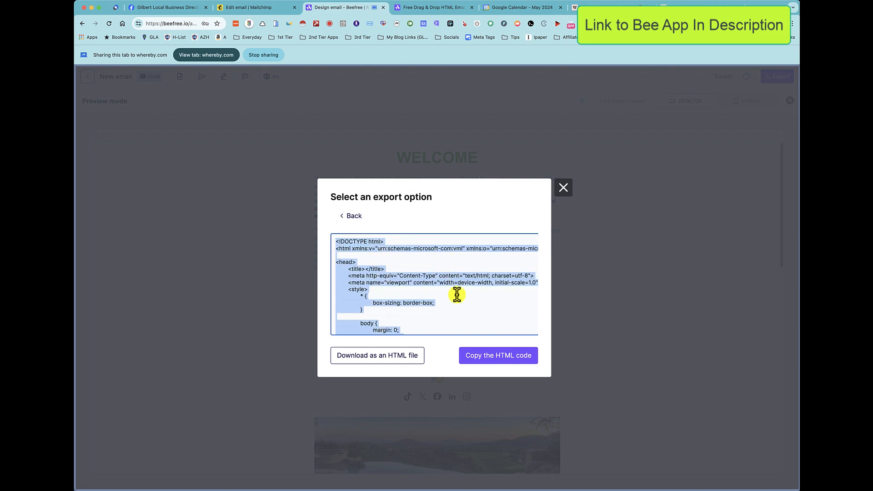
Switch to the TEST email draft in Mailchimp and dismiss its cookie notice.
click(259, 8)
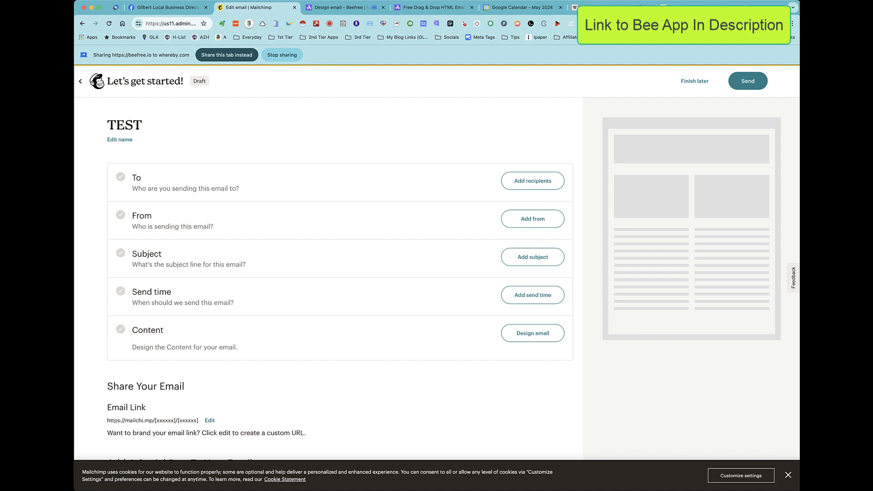
click(787, 475)
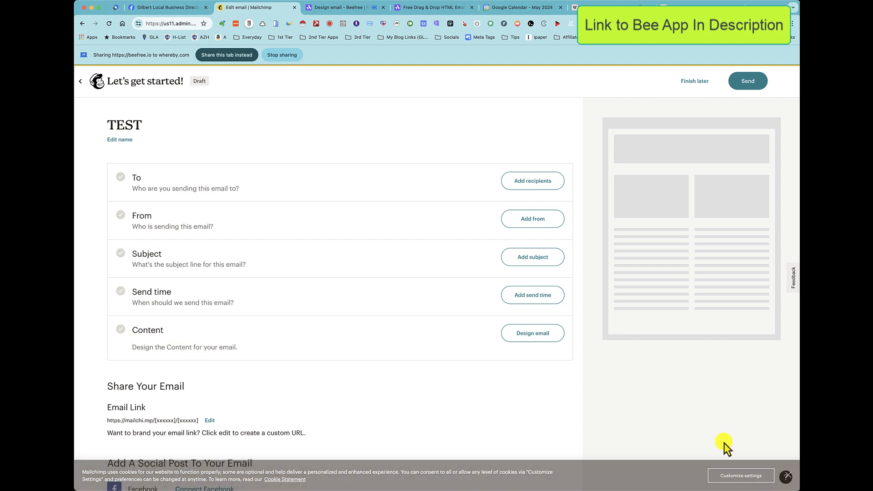
Open the email's template selection, look over the layouts, and return to the draft without choosing one.
click(531, 341)
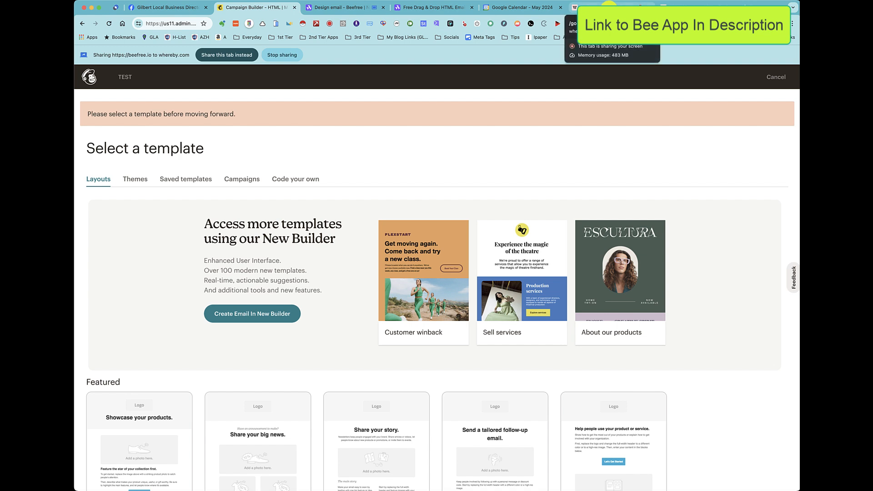
click(227, 55)
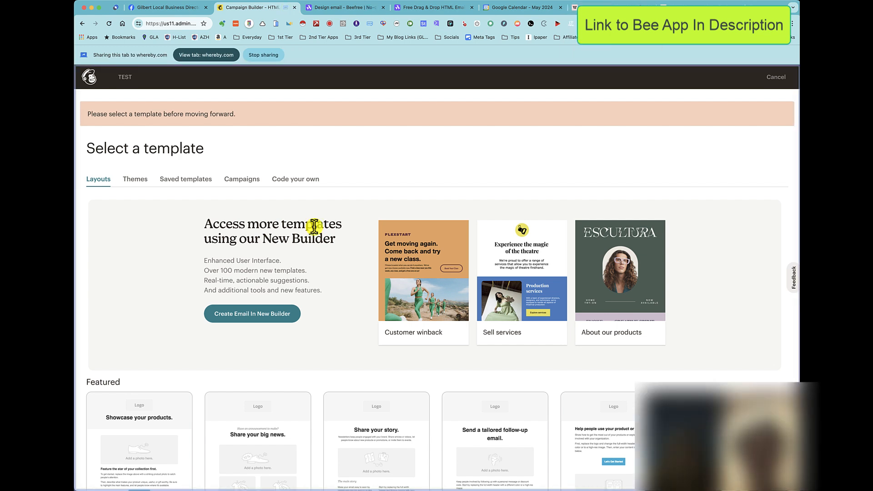
scroll(317, 232, down, 1)
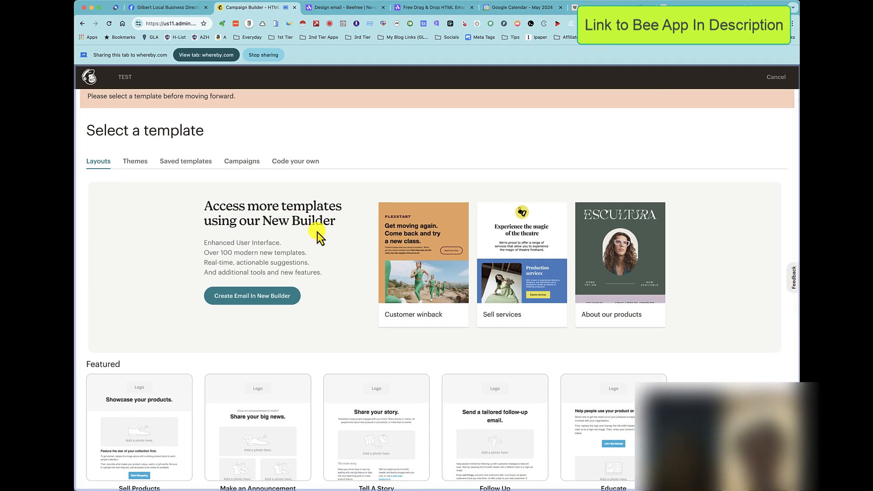
scroll(317, 232, up, 1)
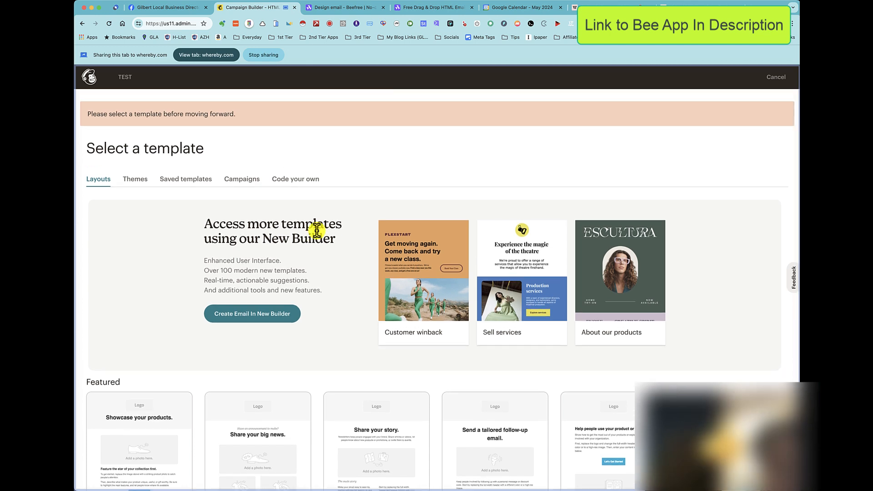
click(83, 24)
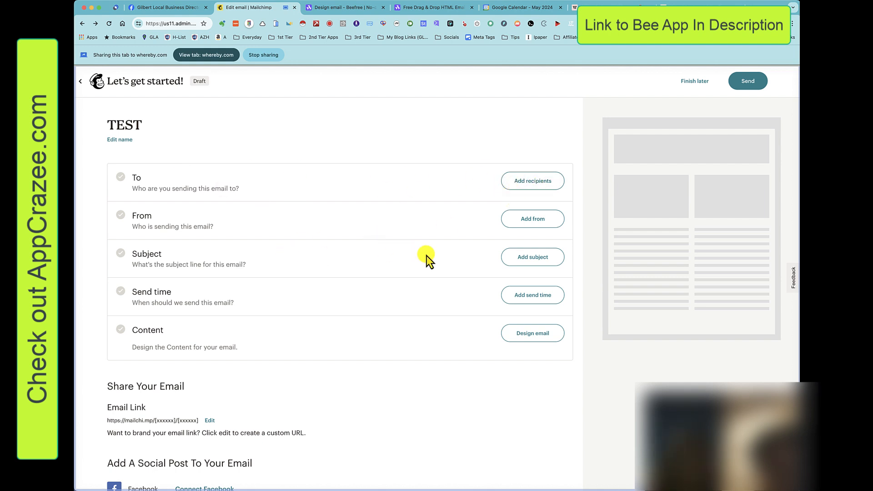
Examine the draft's Subject and Preview Text fields with their guidance, and cancel without entering anything.
click(512, 255)
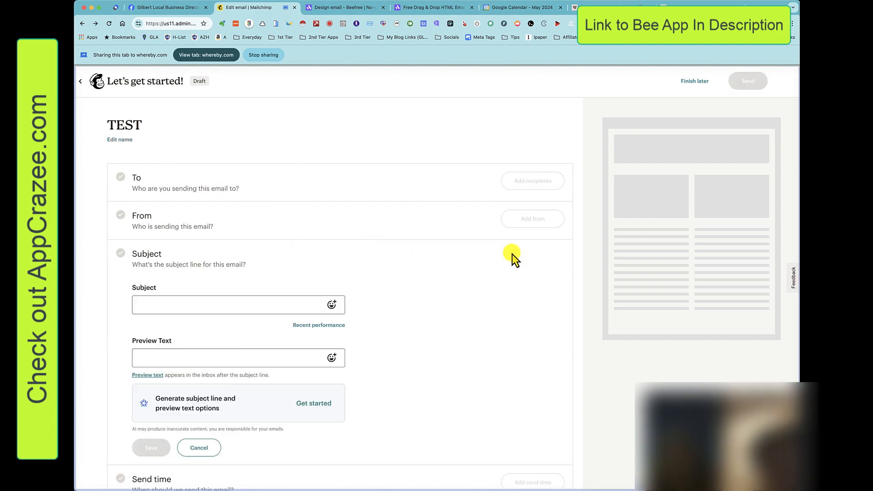
click(153, 358)
click(142, 305)
click(142, 357)
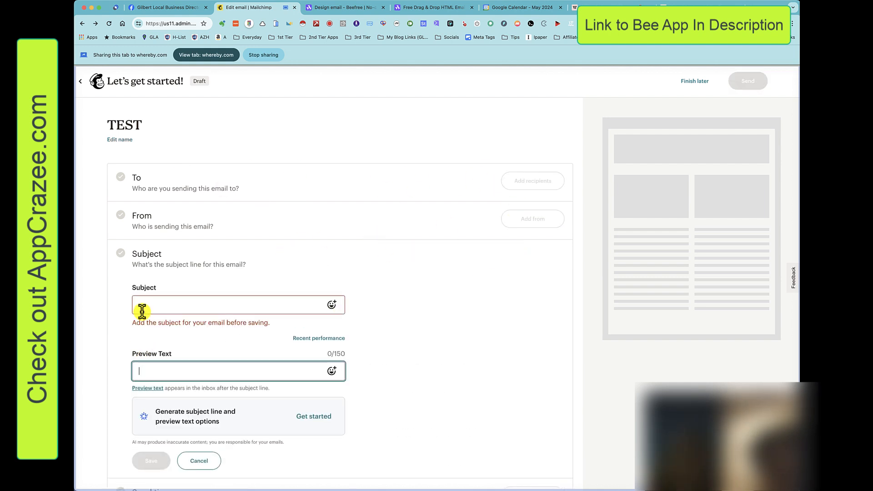
click(143, 310)
click(140, 356)
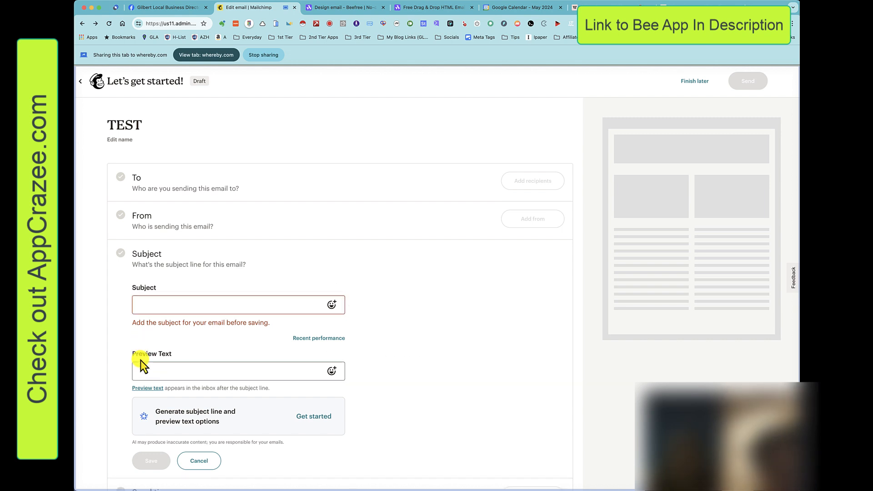
click(165, 301)
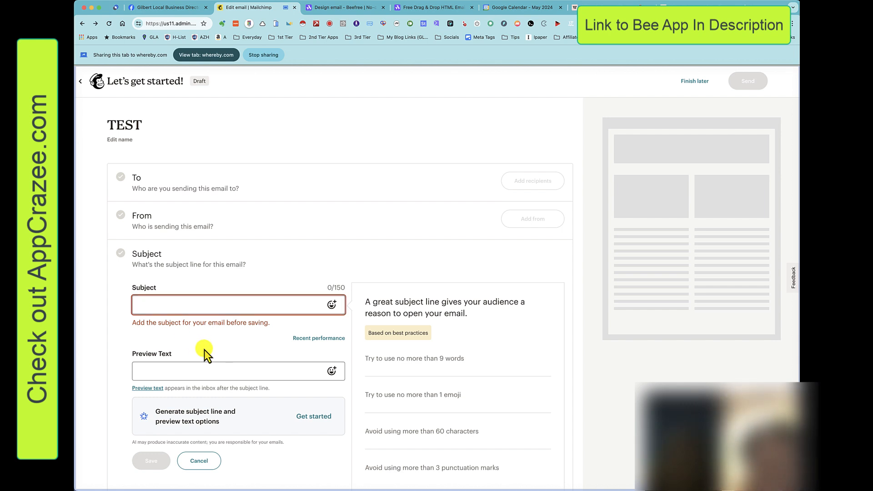
scroll(204, 351, down, 3)
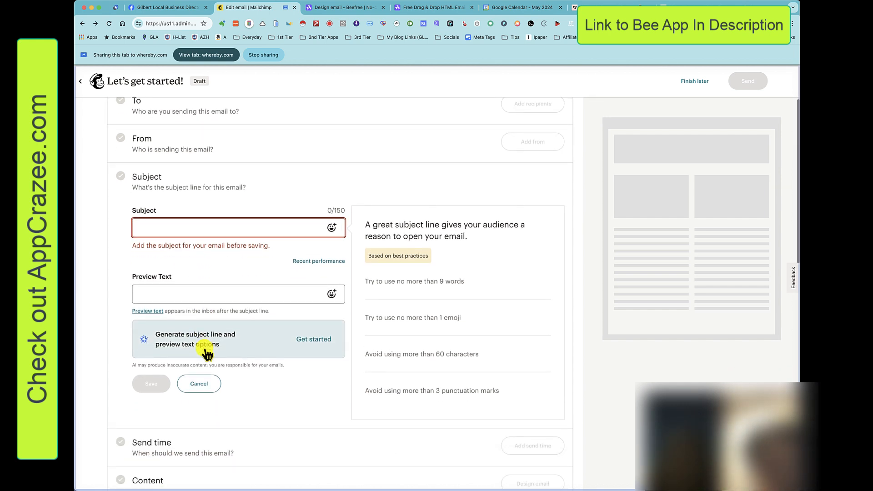
scroll(194, 322, up, 3)
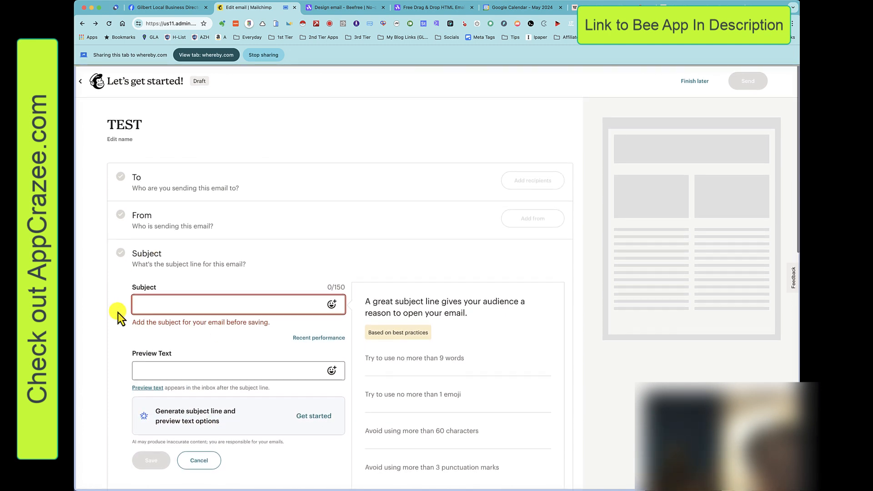
scroll(178, 409, down, 1)
click(203, 429)
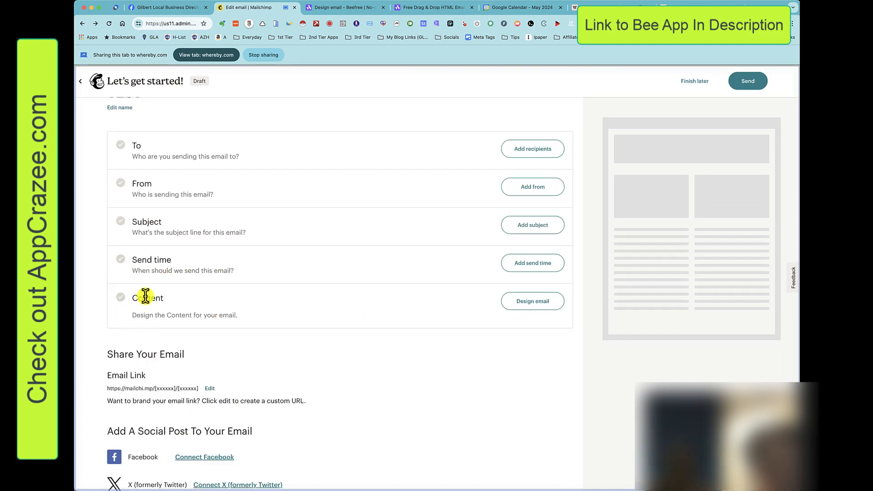
Design the email's content with the Code your own option and paste the copied HTML into the code editor.
click(537, 301)
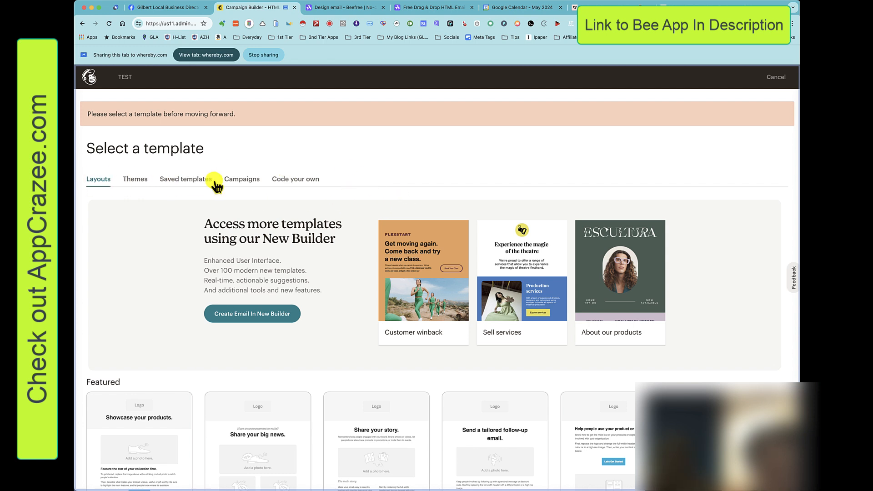
click(300, 181)
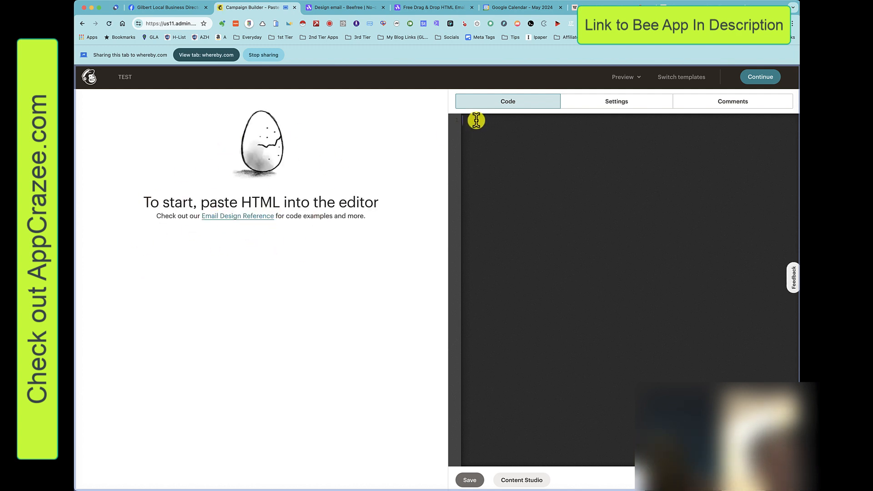
key(super+v)
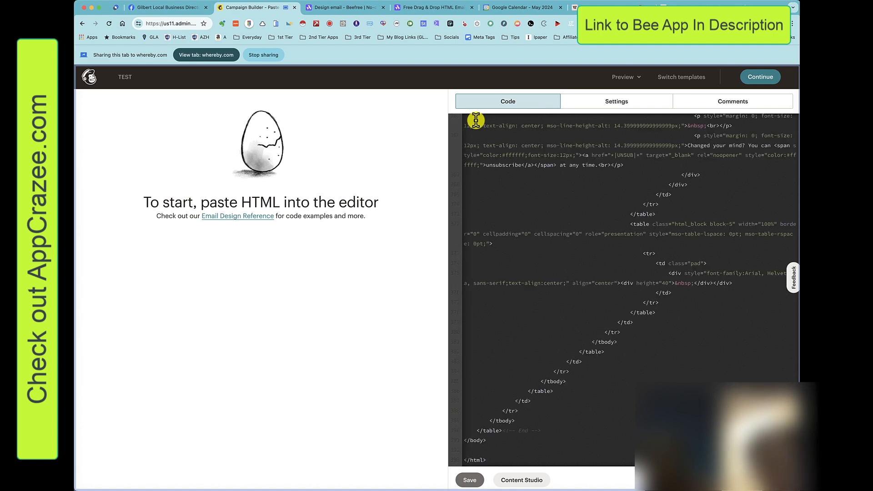
Look through the pasted newsletter code and save it.
scroll(523, 175, up, 8)
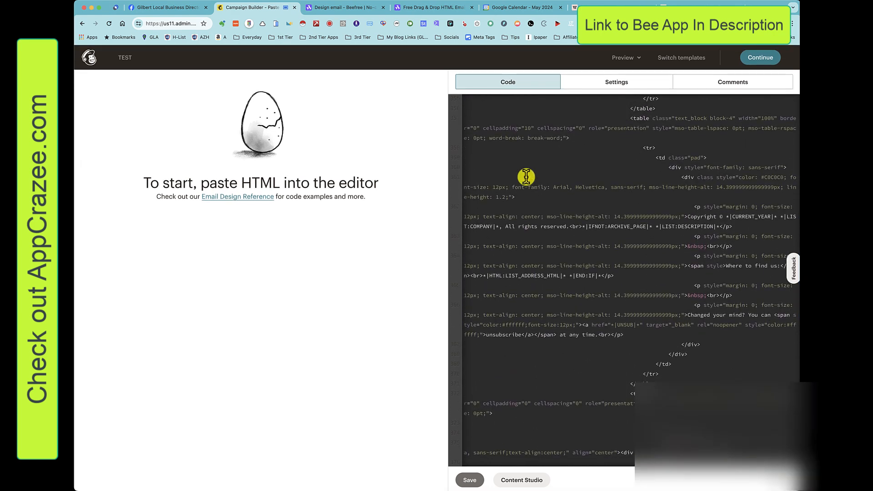
scroll(526, 176, down, 3)
scroll(526, 177, up, 4)
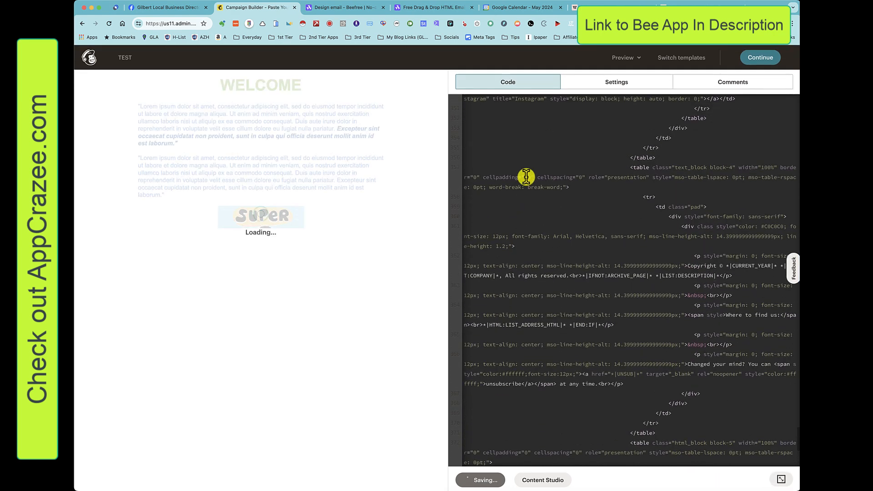
scroll(526, 177, up, 8)
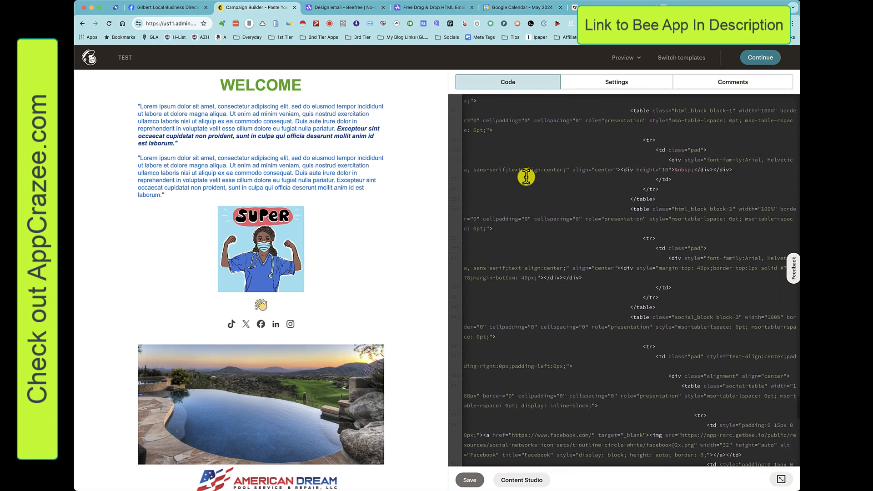
scroll(526, 177, up, 3)
click(470, 480)
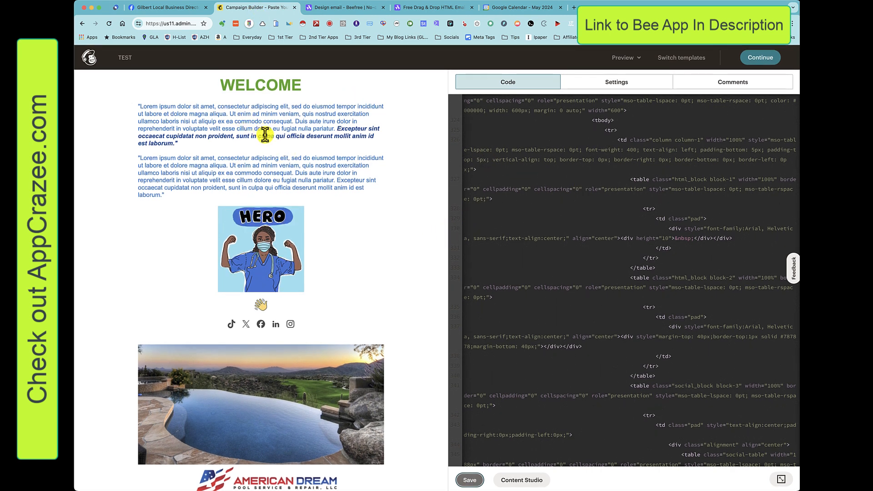
Examine the saved code beside the rendered newsletter, and continue to the TEST draft overview.
scroll(504, 199, down, 3)
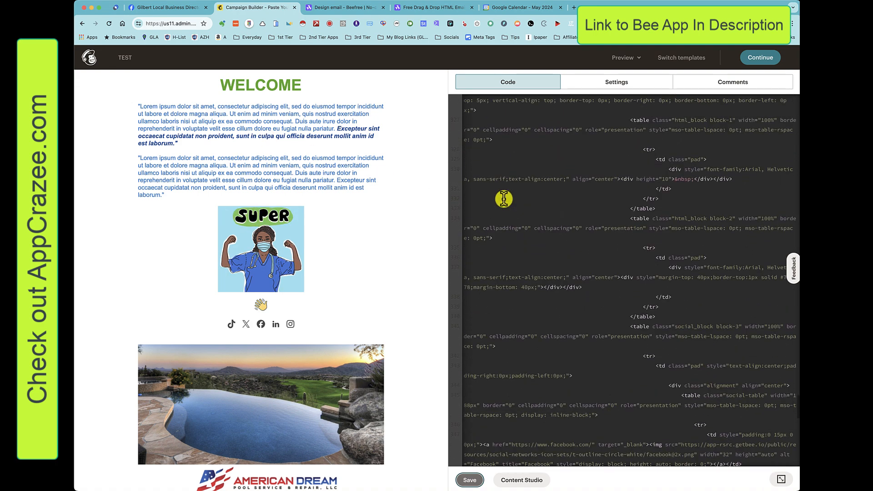
scroll(504, 199, up, 15)
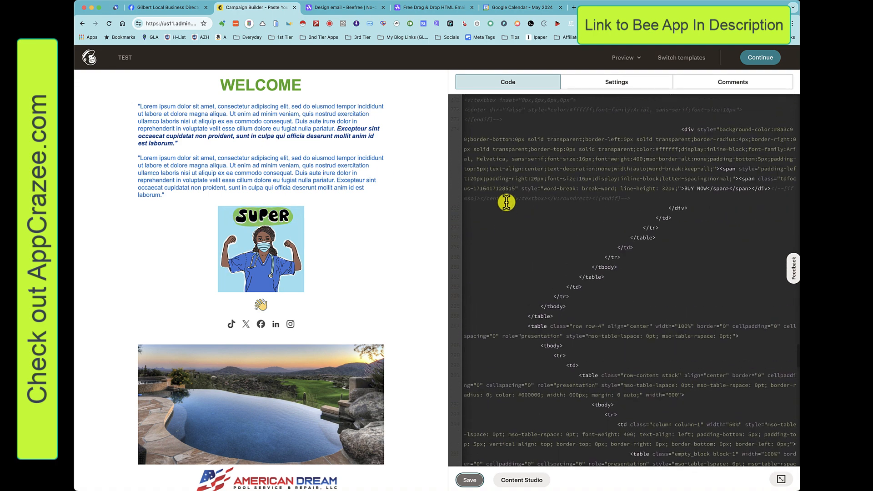
scroll(538, 153, up, 15)
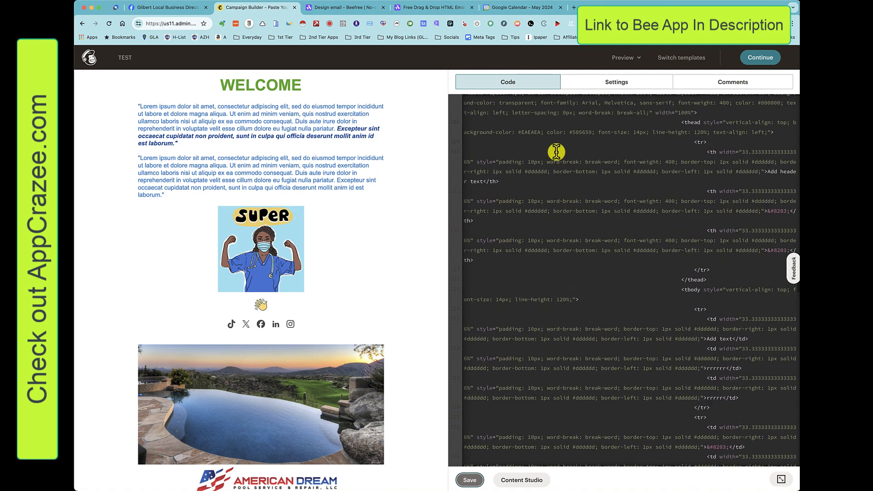
scroll(556, 152, up, 10)
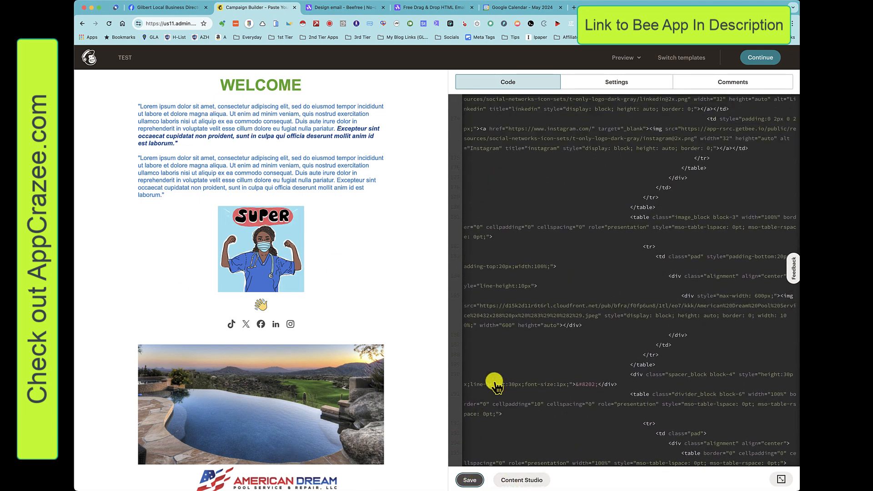
scroll(498, 385, down, 5)
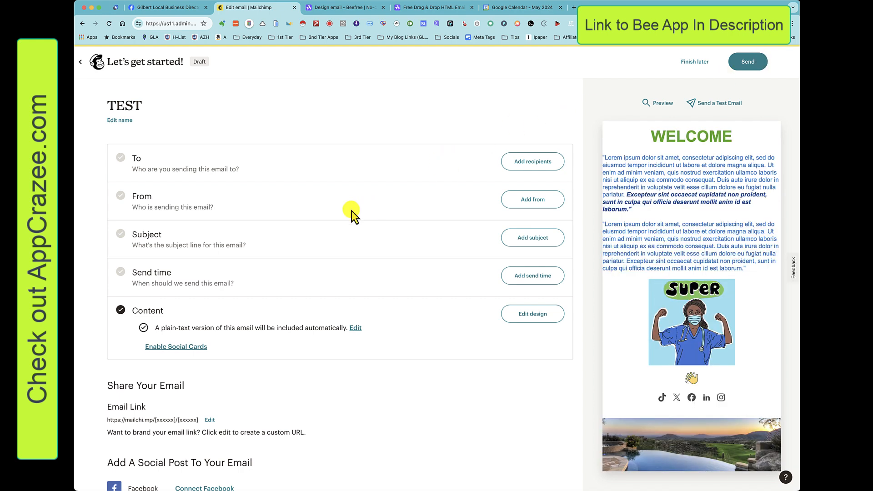
Review the newsletter preview in the draft down to the red footer and return to the WELCOME title.
scroll(351, 211, down, 1)
scroll(681, 208, down, 15)
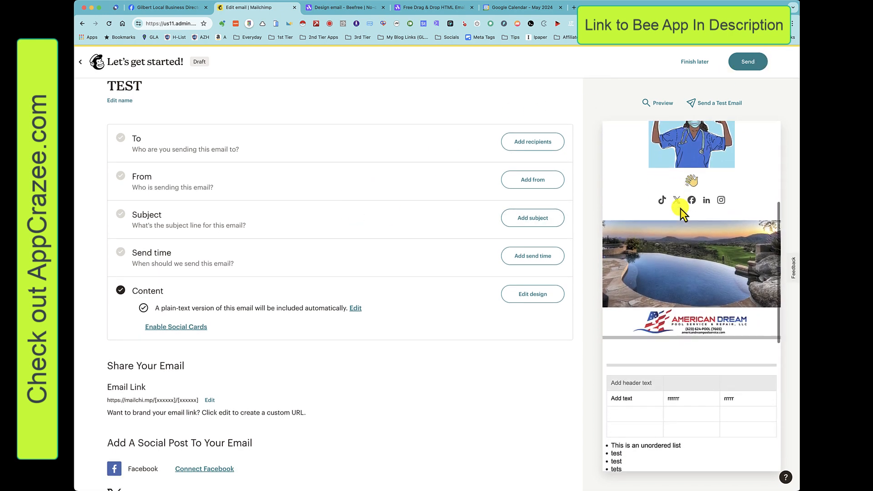
scroll(674, 210, up, 15)
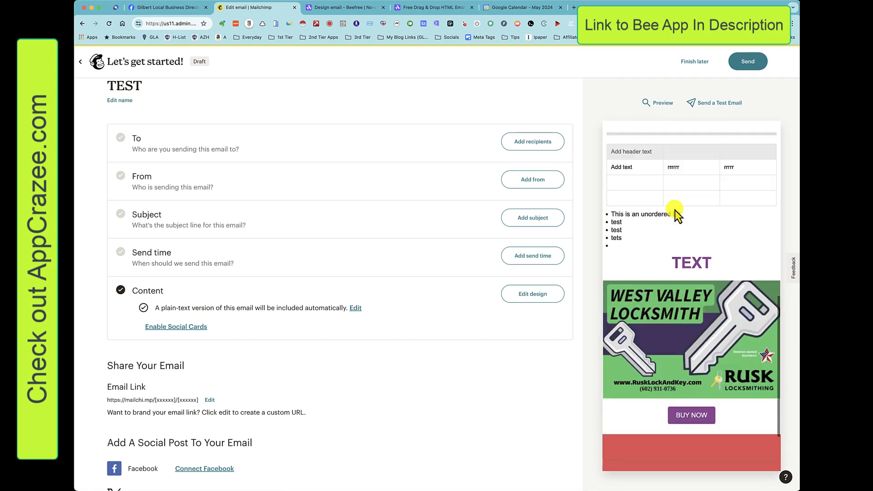
scroll(672, 214, down, 1)
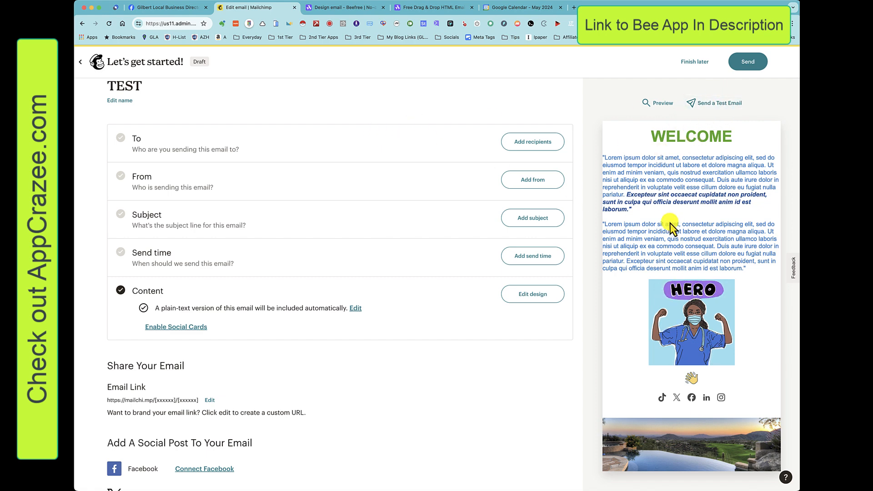
scroll(670, 222, down, 10)
scroll(667, 218, down, 5)
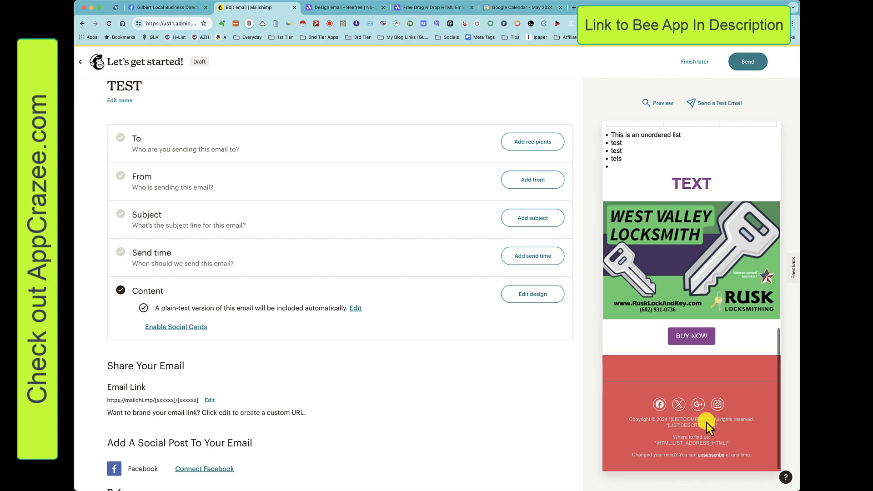
scroll(707, 422, up, 5)
scroll(695, 352, up, 10)
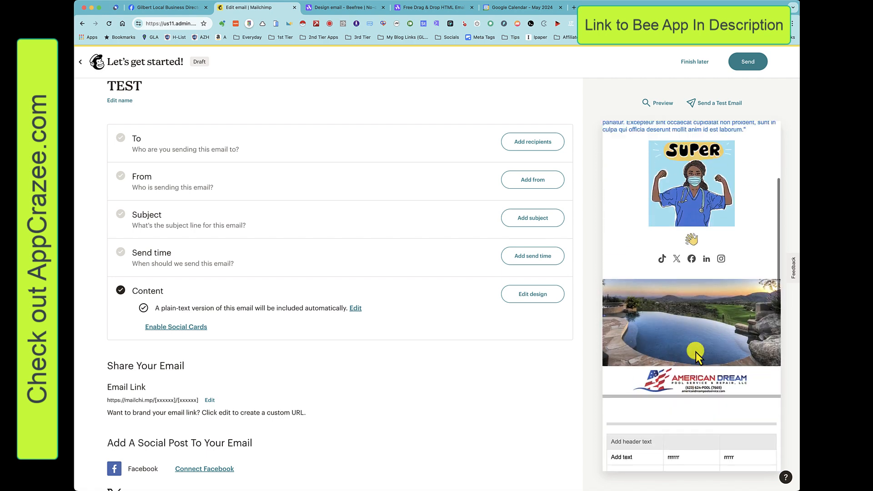
scroll(695, 352, down, 5)
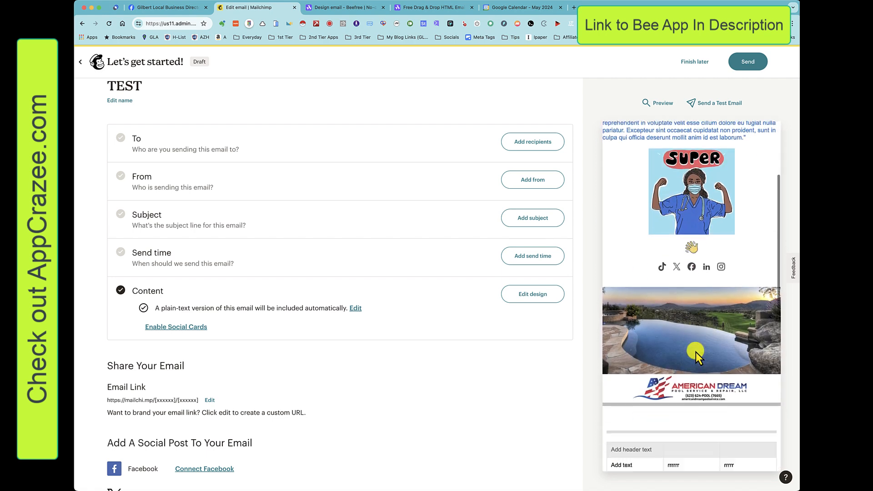
scroll(451, 349, up, 1)
scroll(662, 251, up, 5)
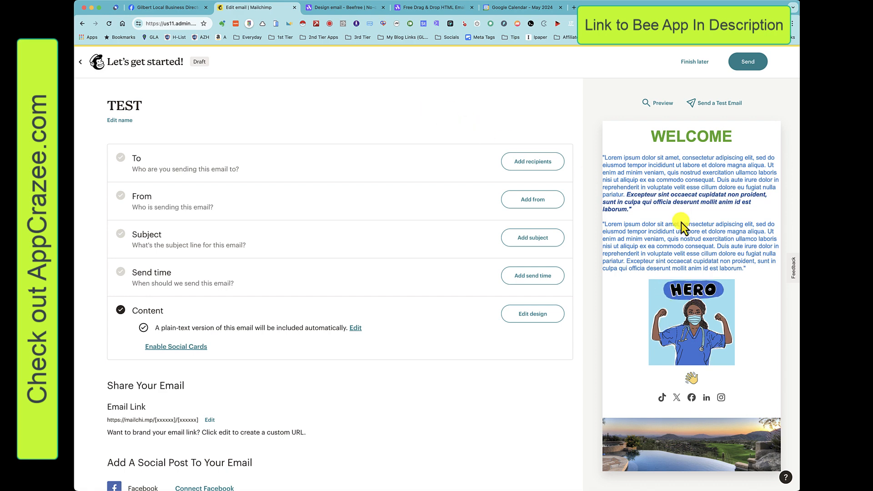
Review the draft's sharing, social post and tracking sections along with the email preview, and return to the beginning.
scroll(674, 223, down, 3)
scroll(674, 222, down, 5)
scroll(344, 250, down, 7)
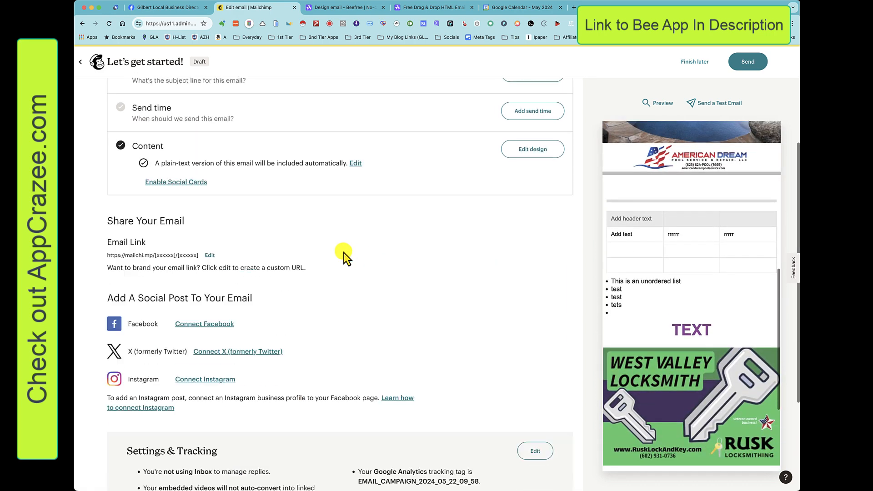
scroll(350, 247, up, 7)
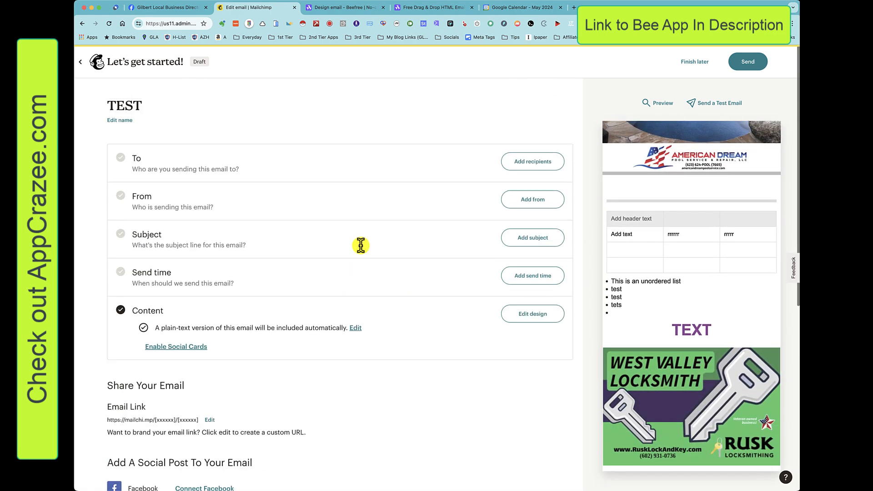
scroll(604, 291, up, 8)
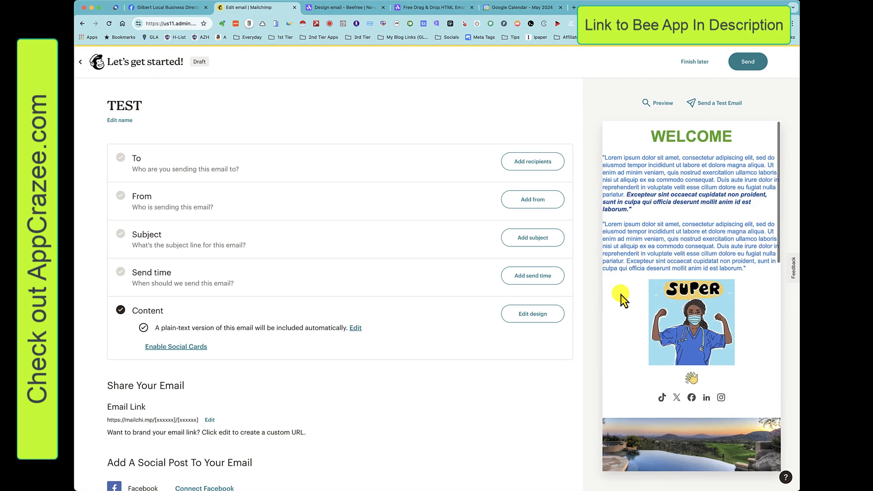